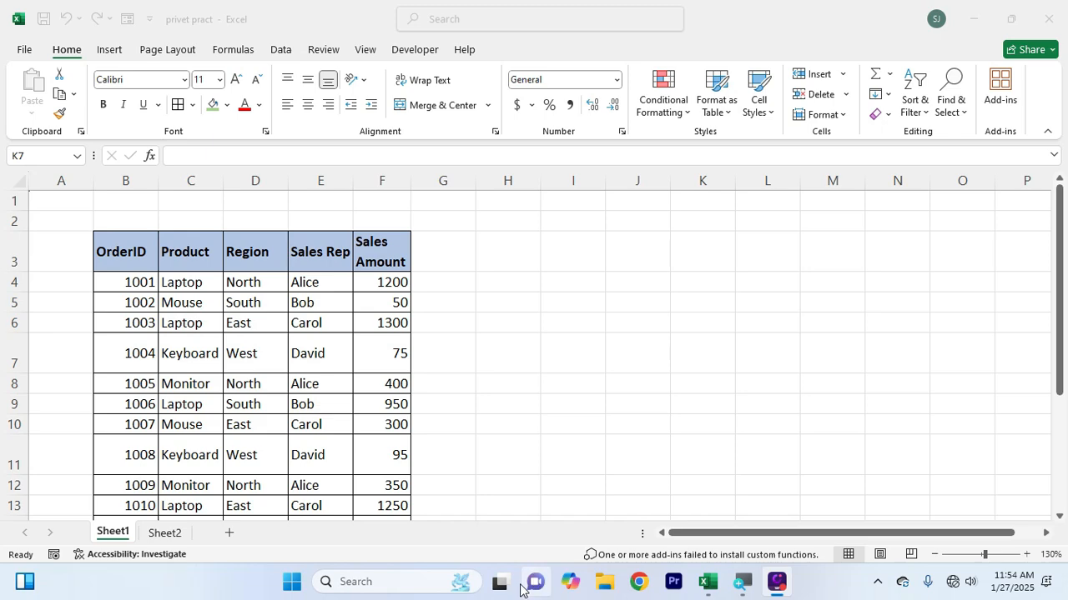
# Open Sheet2 and examine the names and scores in the student table
pyautogui.click(174, 534)
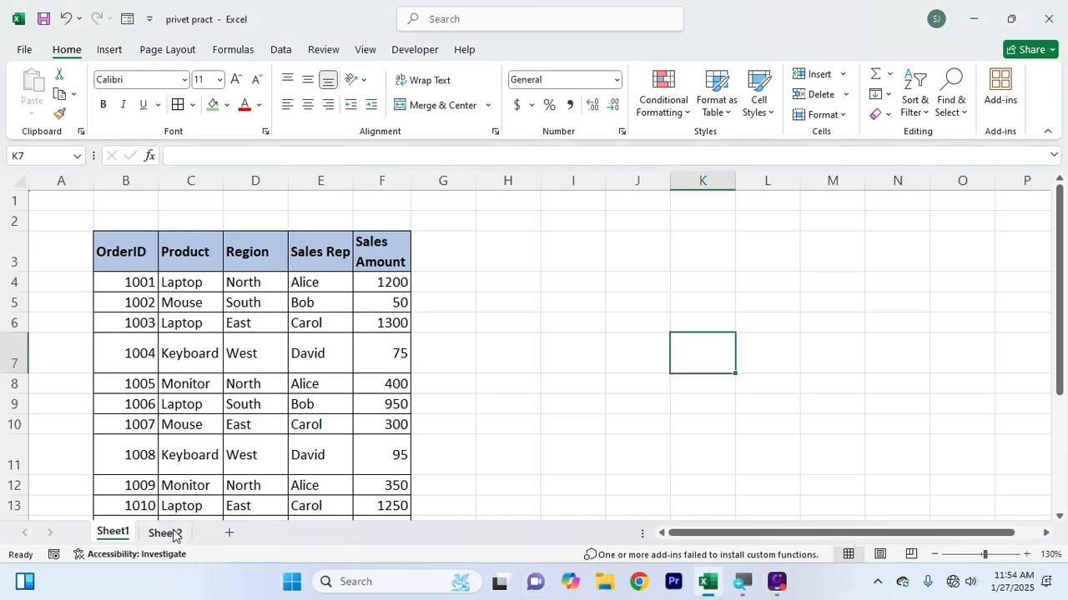
pyautogui.click(173, 534)
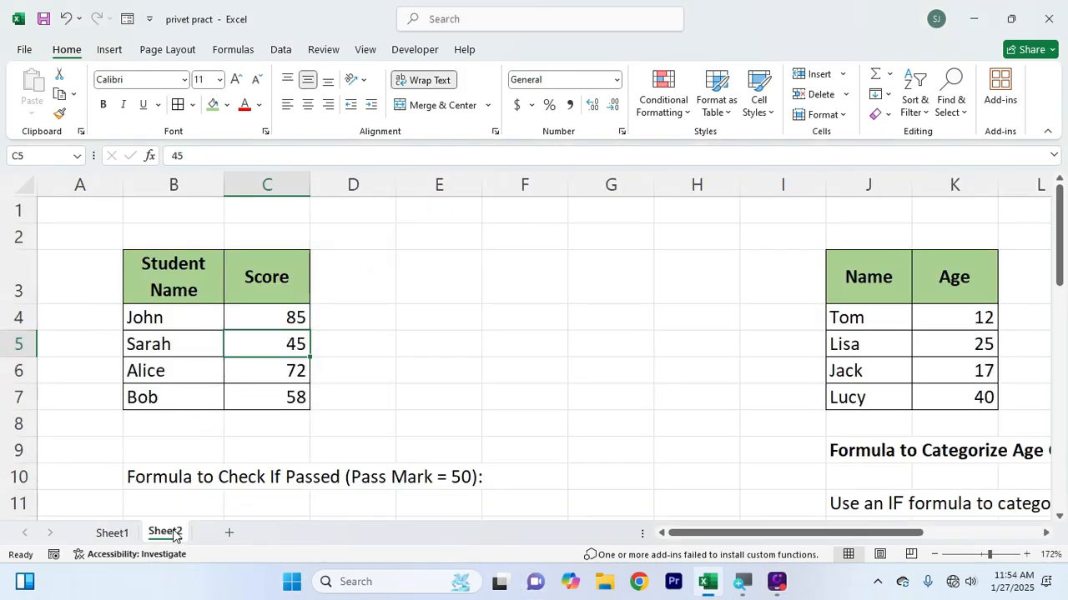
pyautogui.click(416, 364)
pyautogui.click(419, 347)
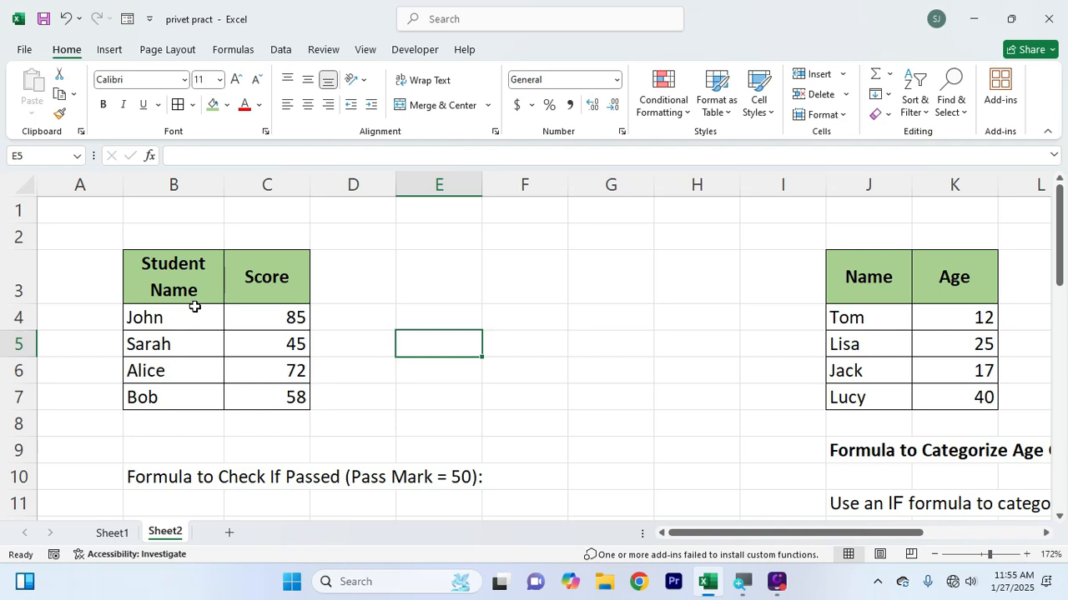
pyautogui.moveTo(191, 307); pyautogui.dragTo(192, 407)
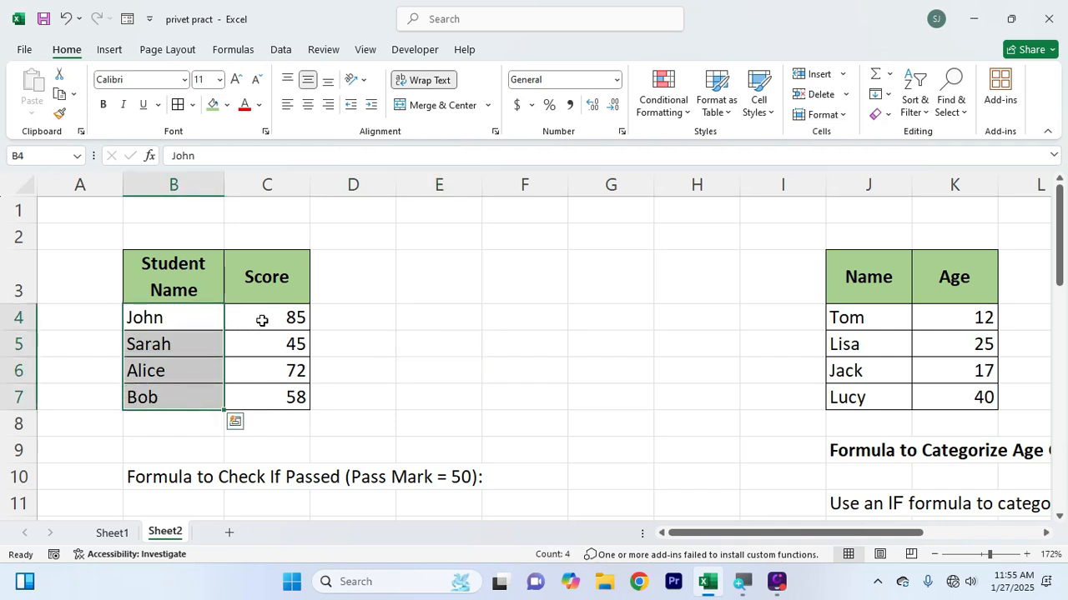
pyautogui.moveTo(262, 319); pyautogui.dragTo(262, 391)
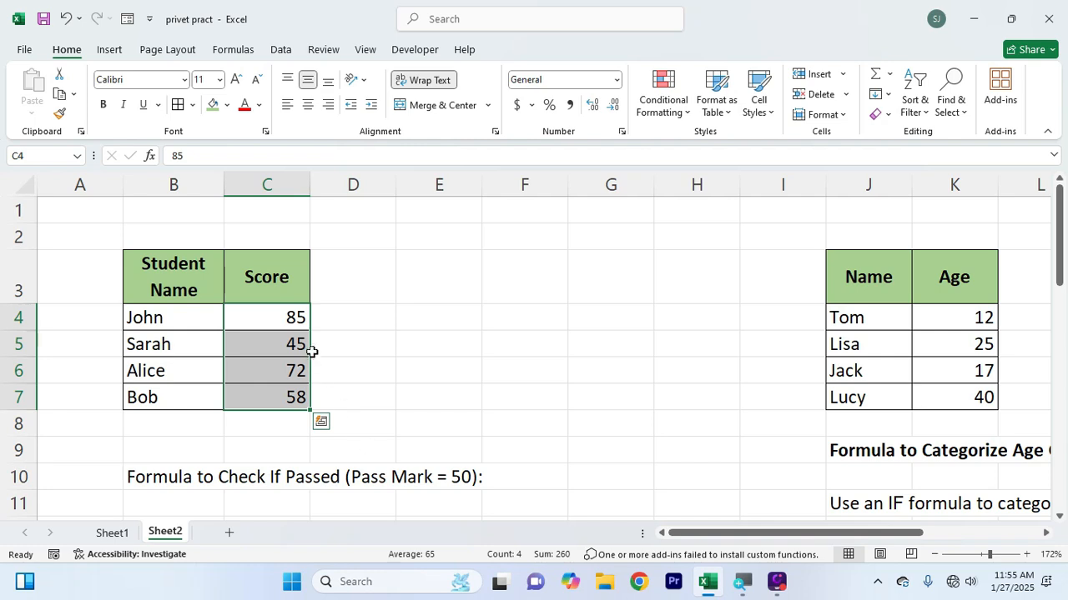
pyautogui.click(269, 318)
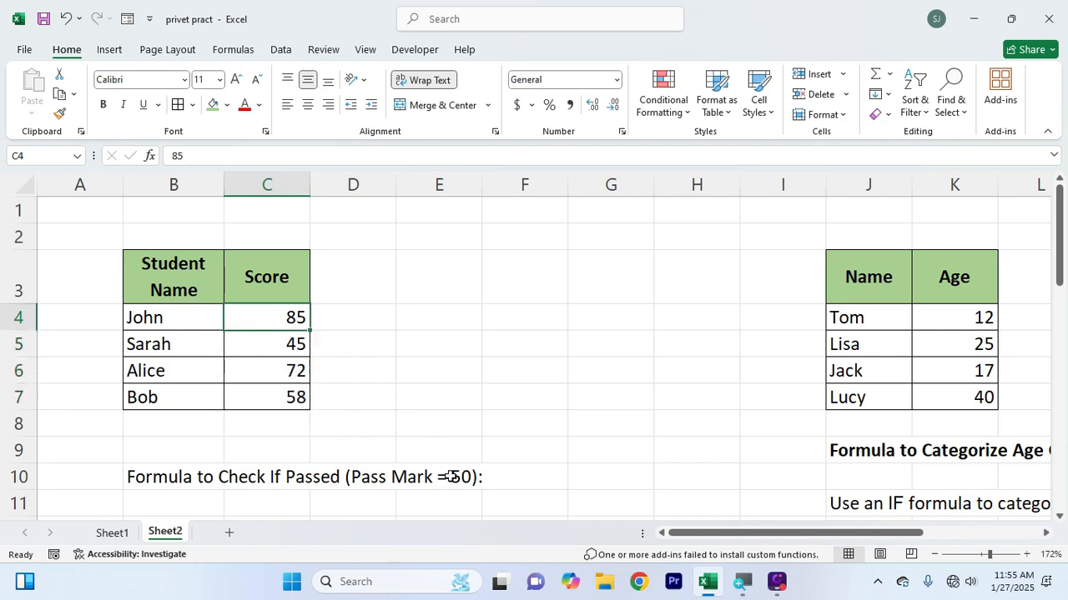
pyautogui.click(372, 317)
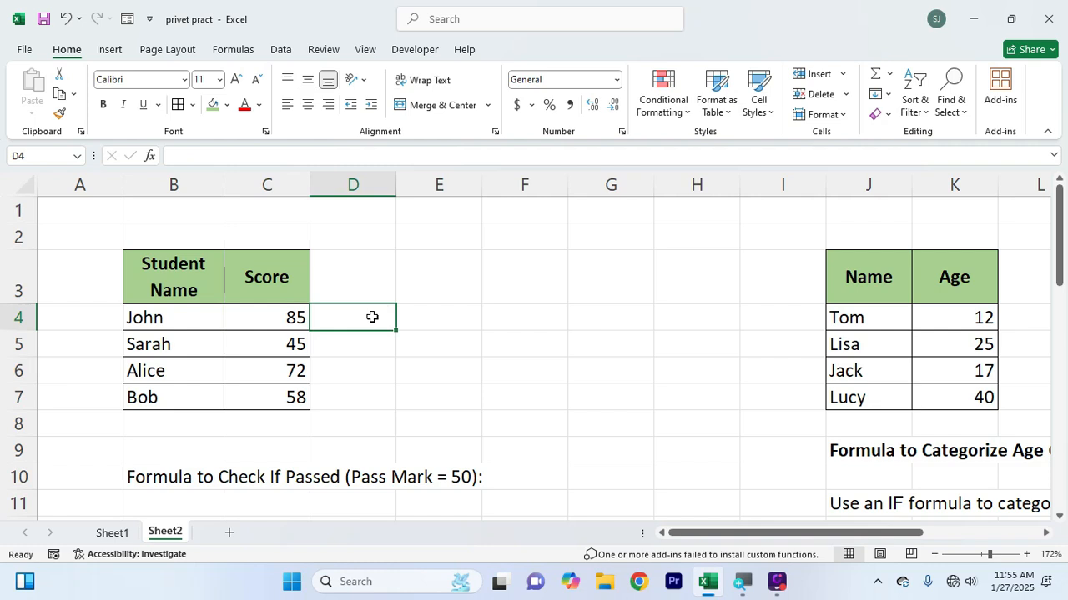
pyautogui.click(272, 321)
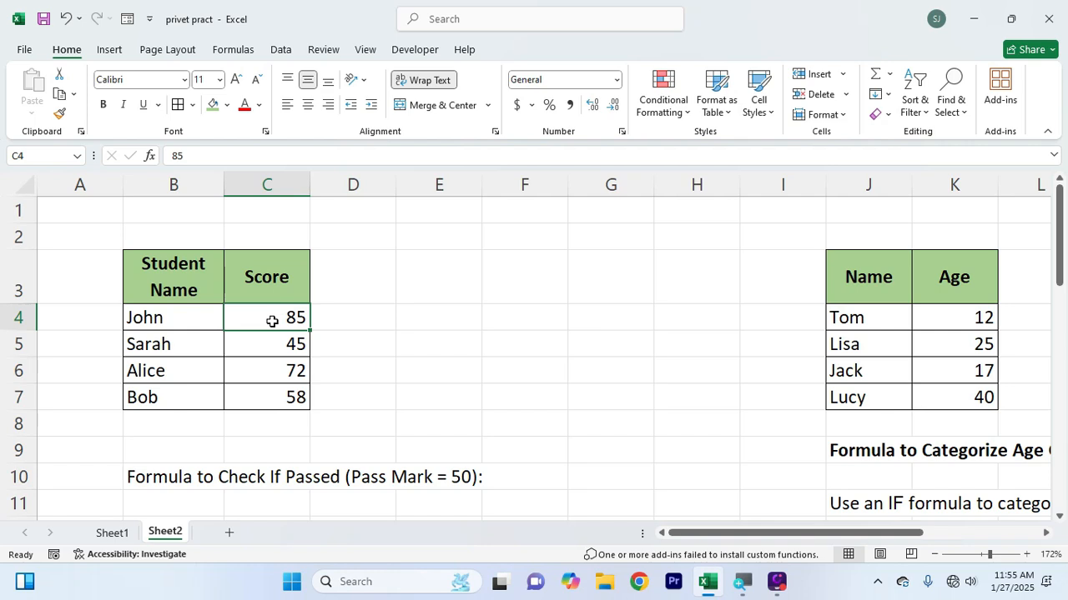
# Begin an IF formula in D4 that compares the score in C4 using the >= operator
pyautogui.click(380, 317)
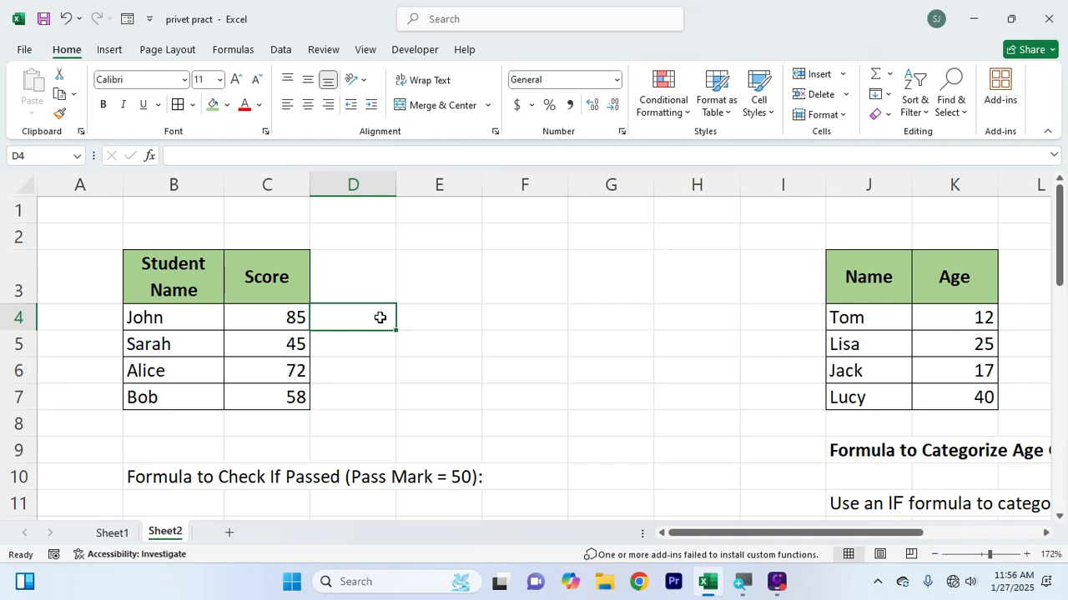
pyautogui.write('=id')
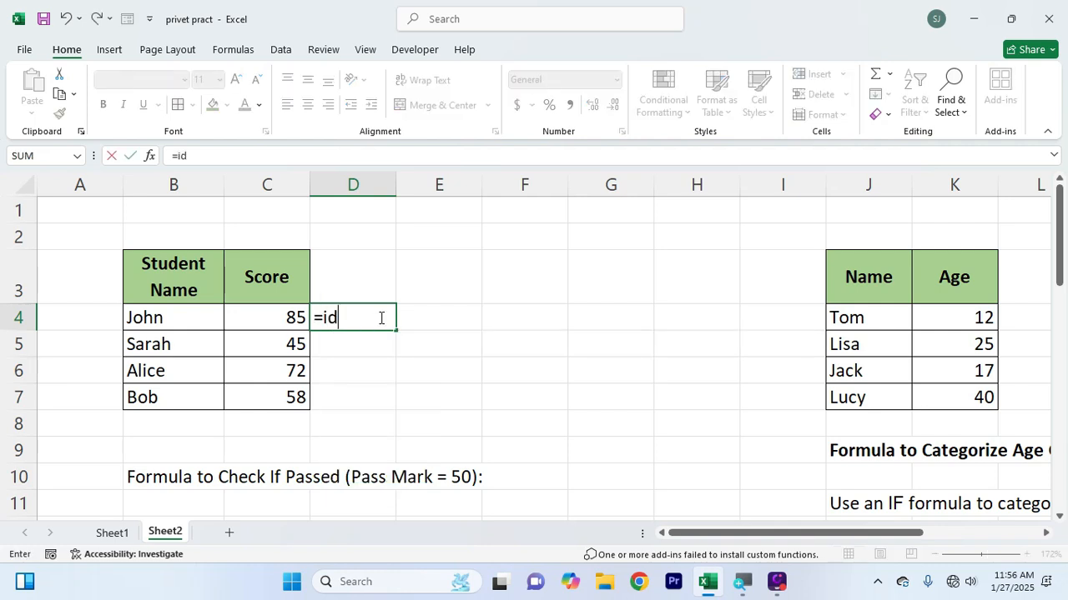
pyautogui.press('BackSpace')
pyautogui.write('f(')
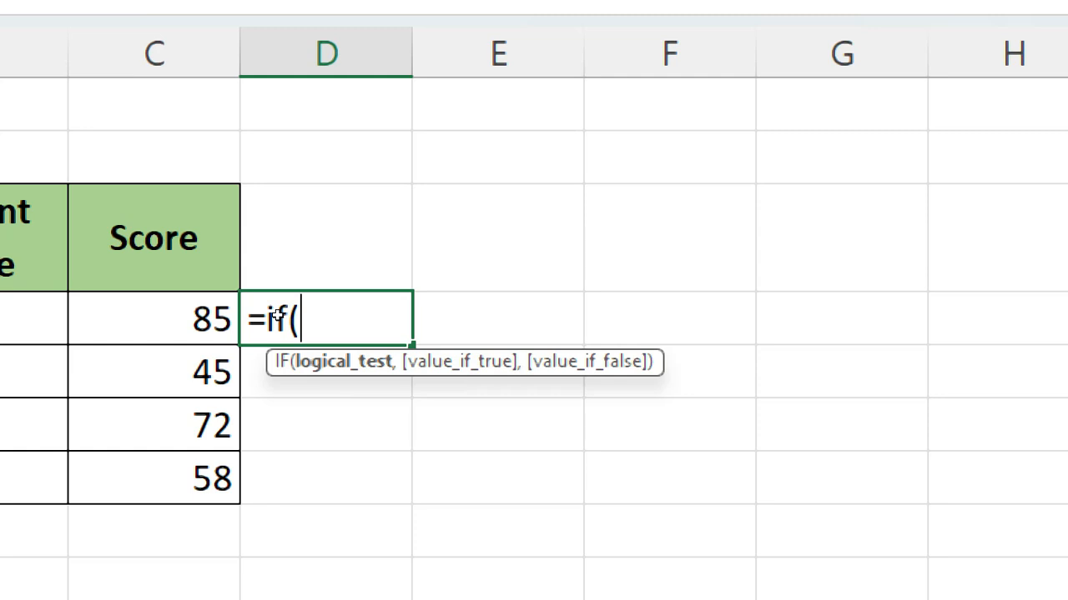
pyautogui.press('Left')
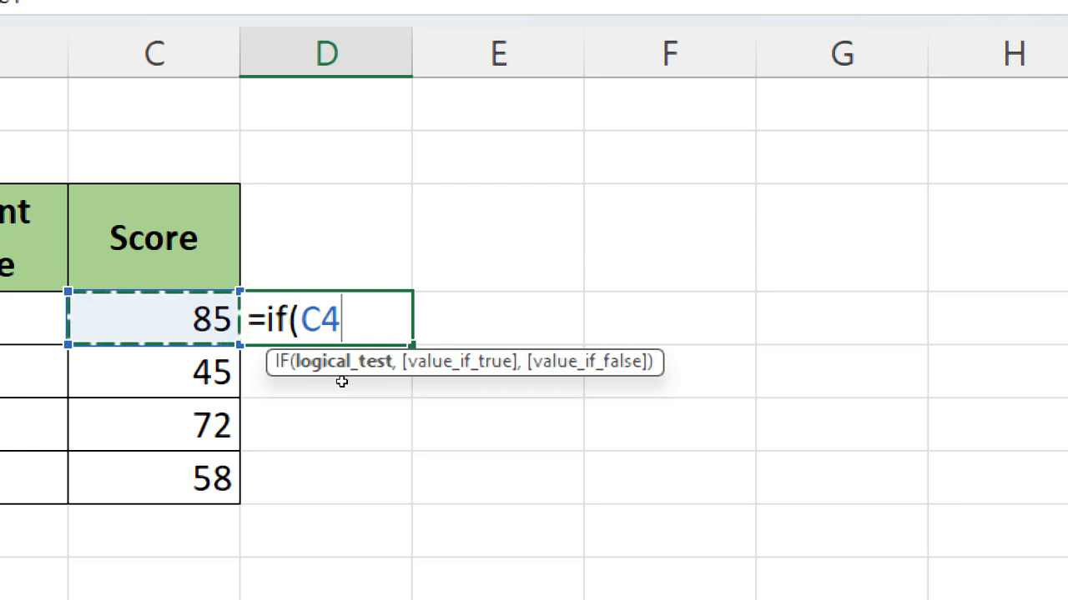
pyautogui.write('>=')
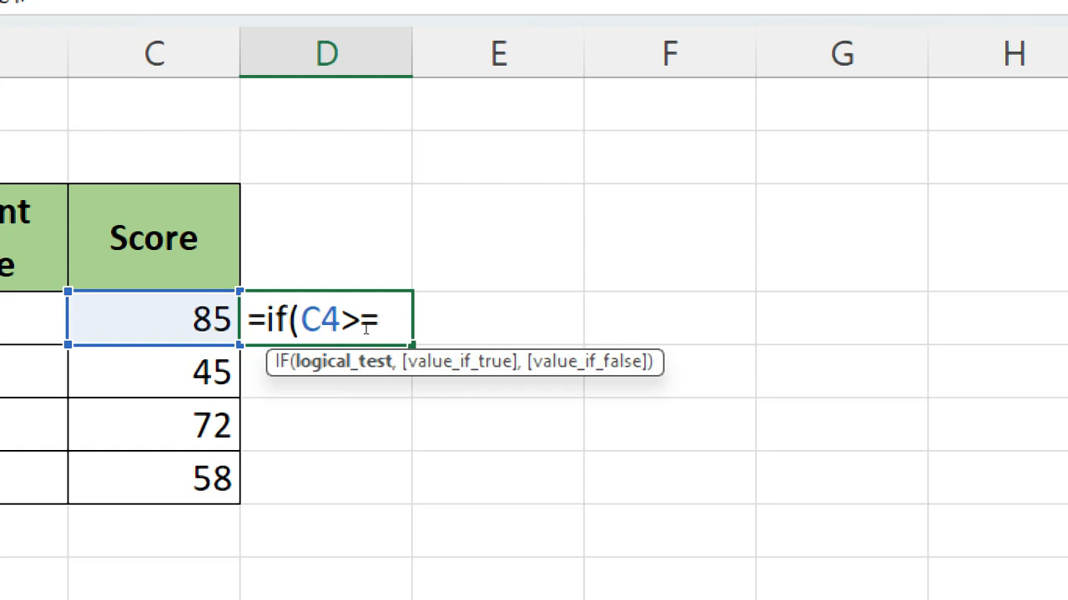
# Try a less-than sign in the D4 formula's comparison and restore the >= operator
pyautogui.press('Left')
pyautogui.press('BackSpace')
pyautogui.write('<')
pyautogui.press('BackSpace')
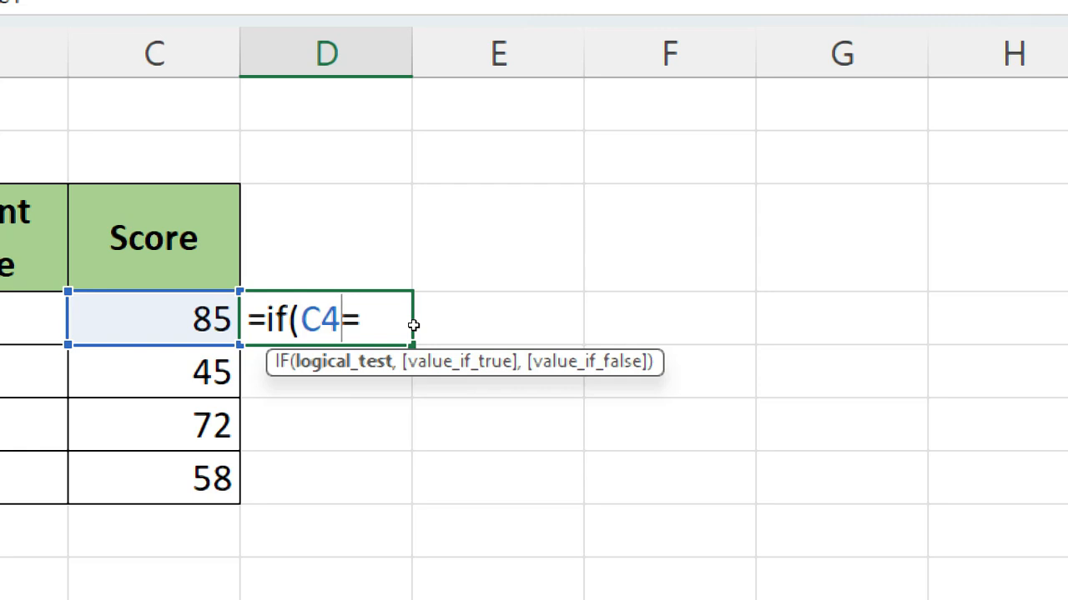
pyautogui.write('>=')
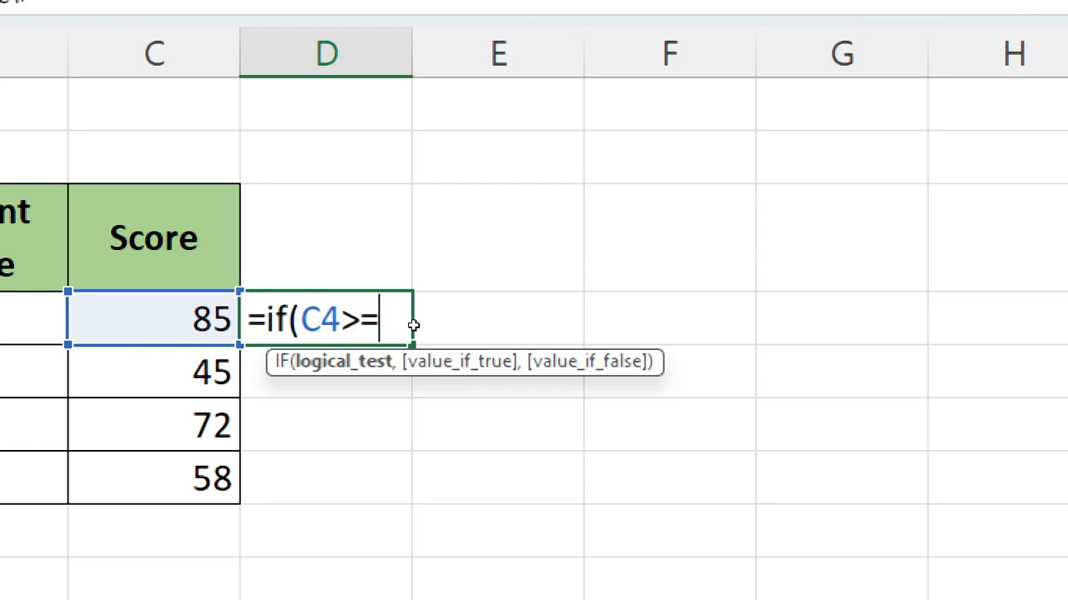
pyautogui.write('50')
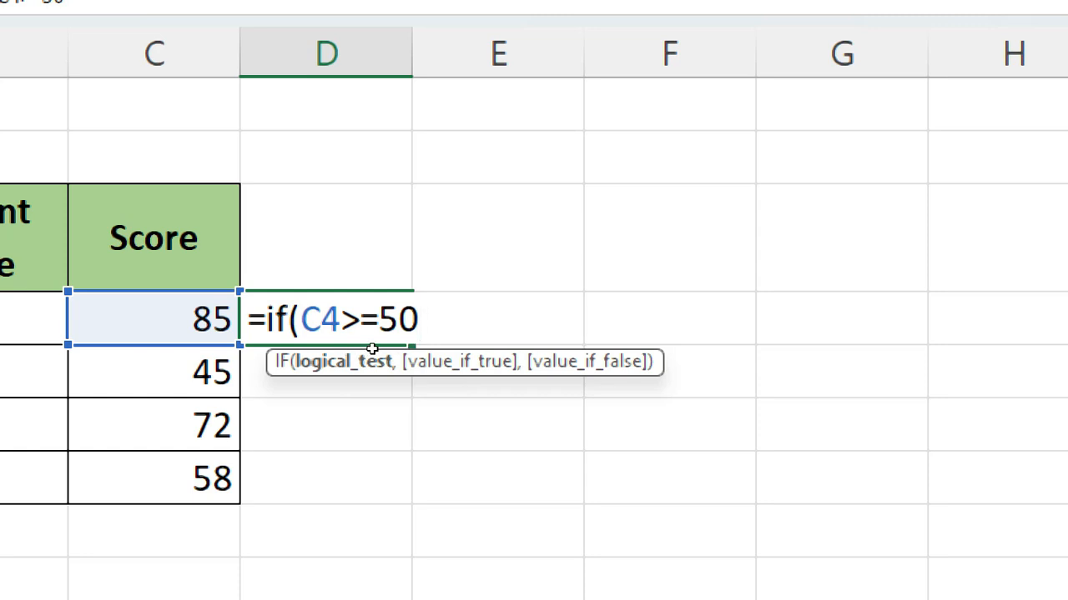
# Complete the IF formula's logical test with 50 and continue to its value-if-true argument
pyautogui.write(',')
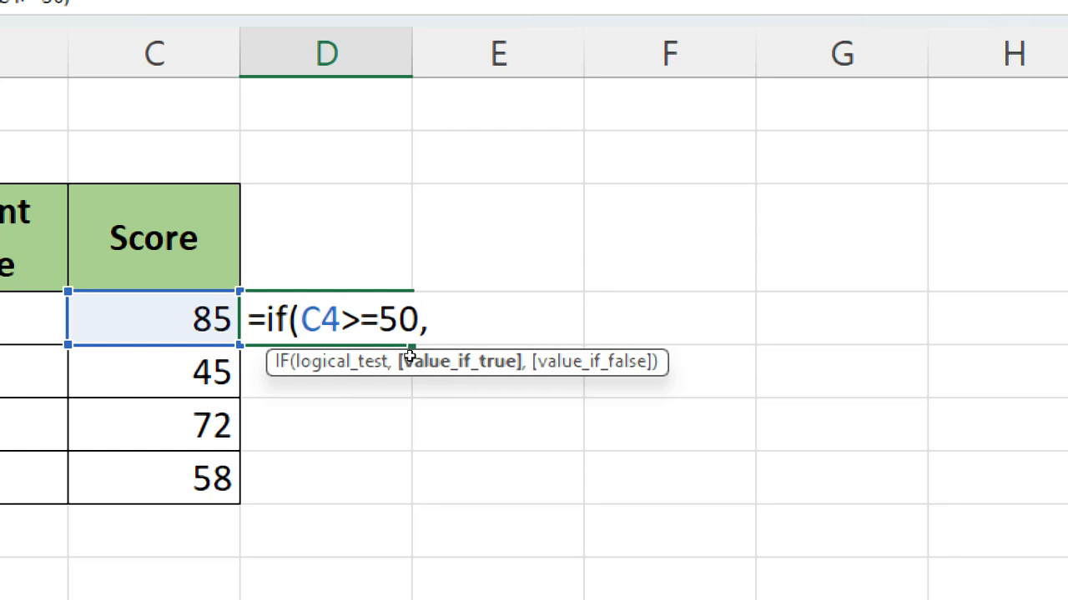
pyautogui.doubleClick(344, 320)
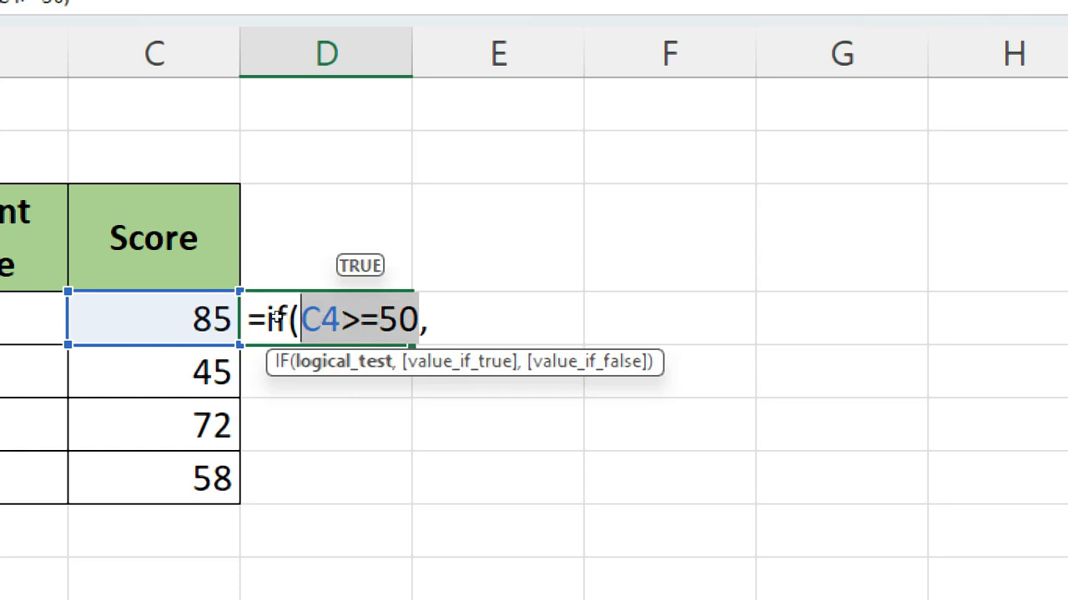
pyautogui.click(418, 322)
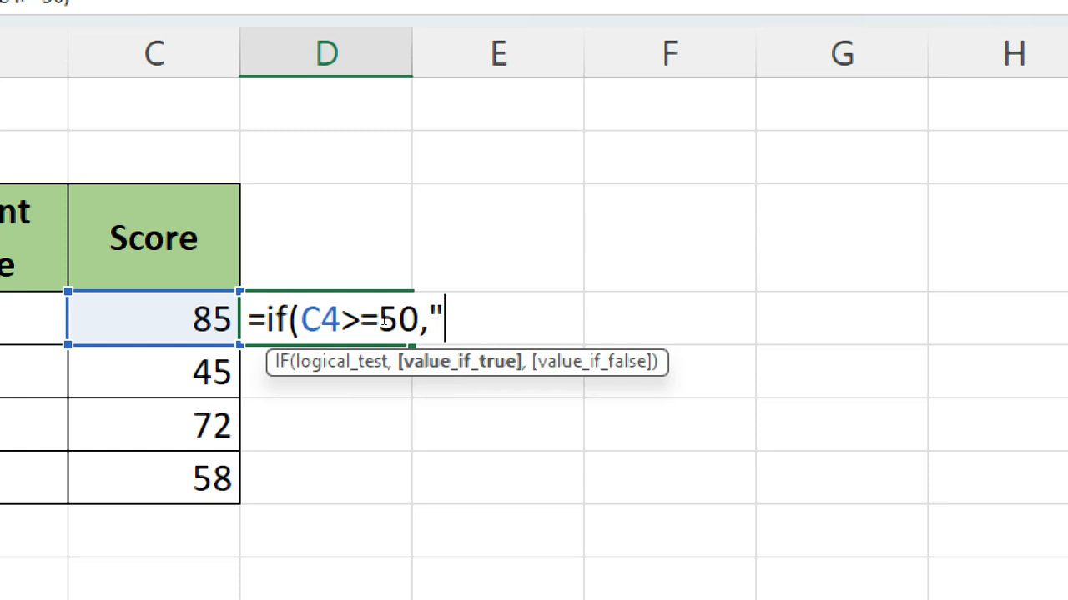
pyautogui.click(380, 320)
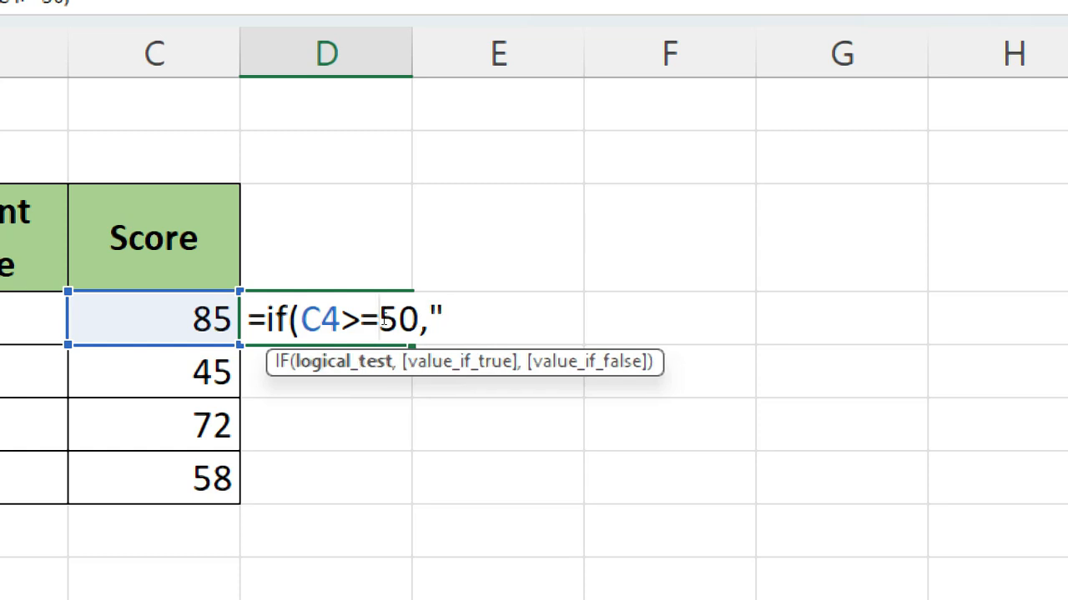
pyautogui.press('End')
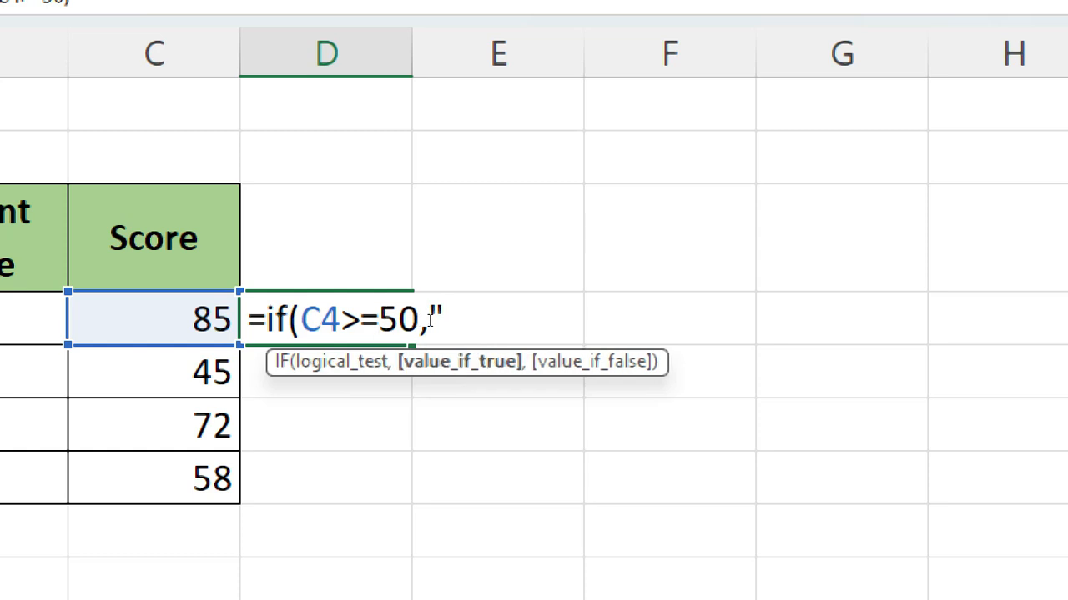
# Finish the D4 formula so it returns "pass" when the test is true and "fail" when it is false
pyautogui.write('pass')
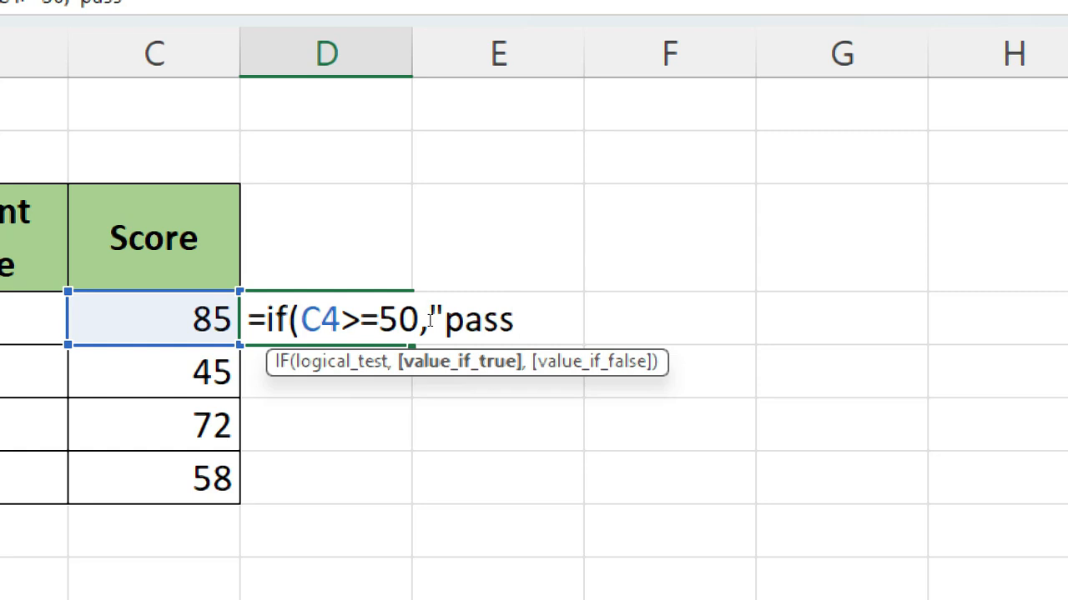
pyautogui.write('"')
pyautogui.write(',')
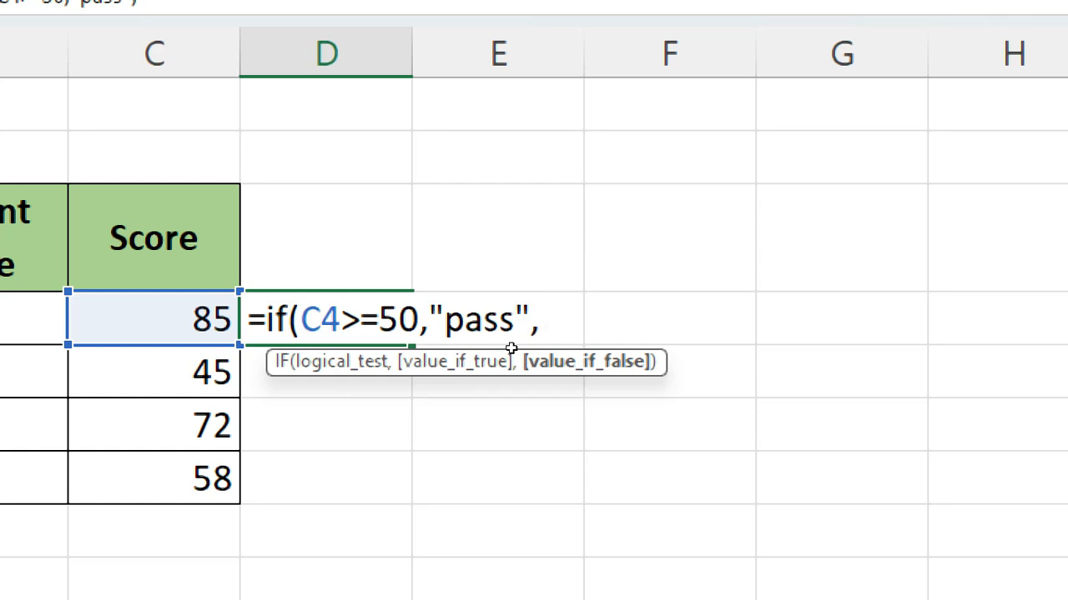
pyautogui.write('"fail"')
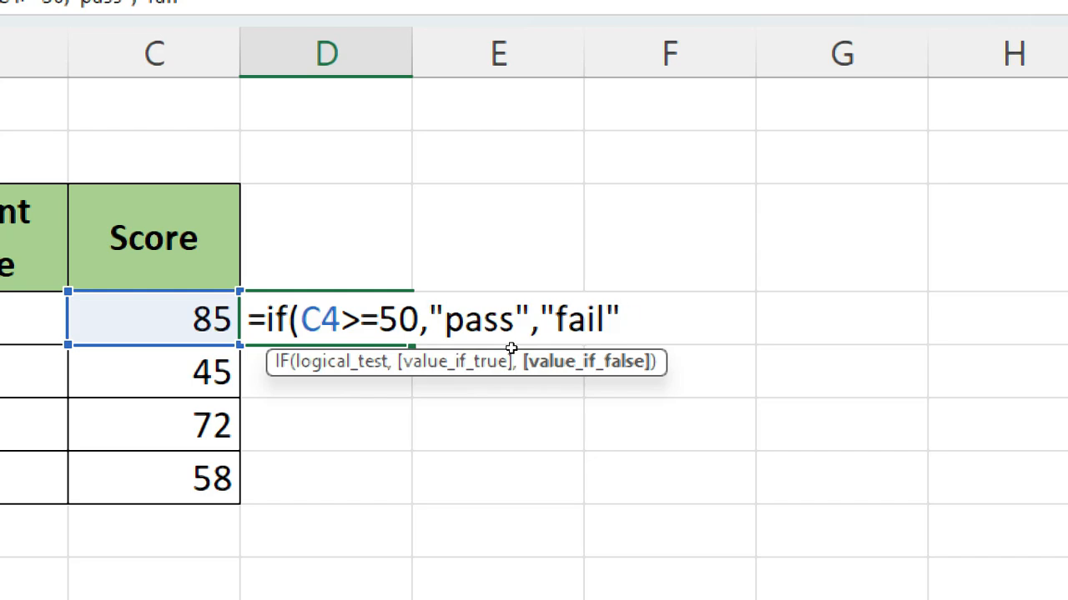
pyautogui.write(')')
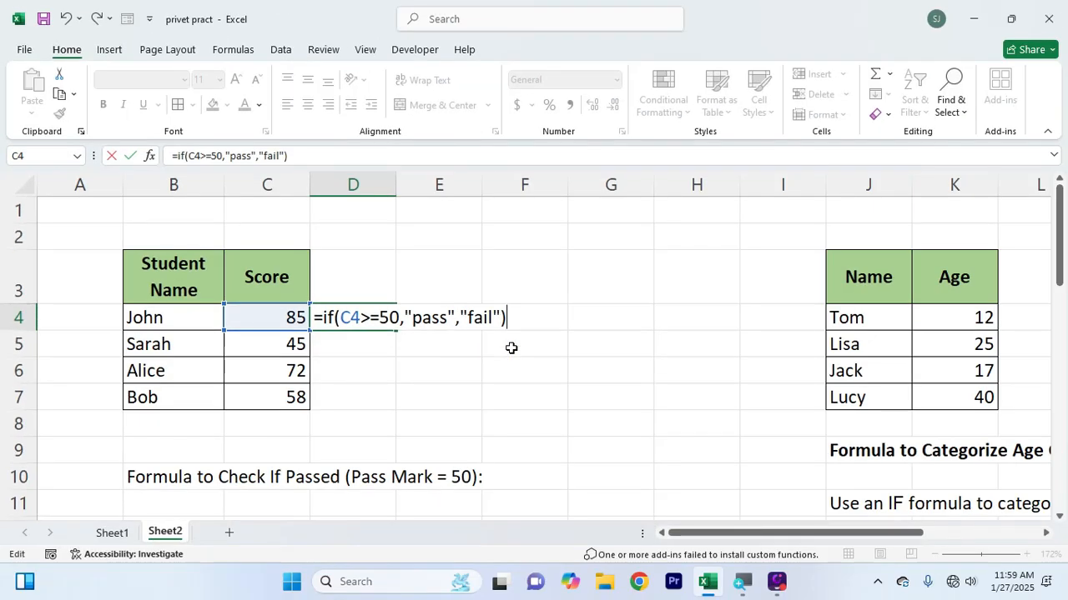
pyautogui.press('Return')
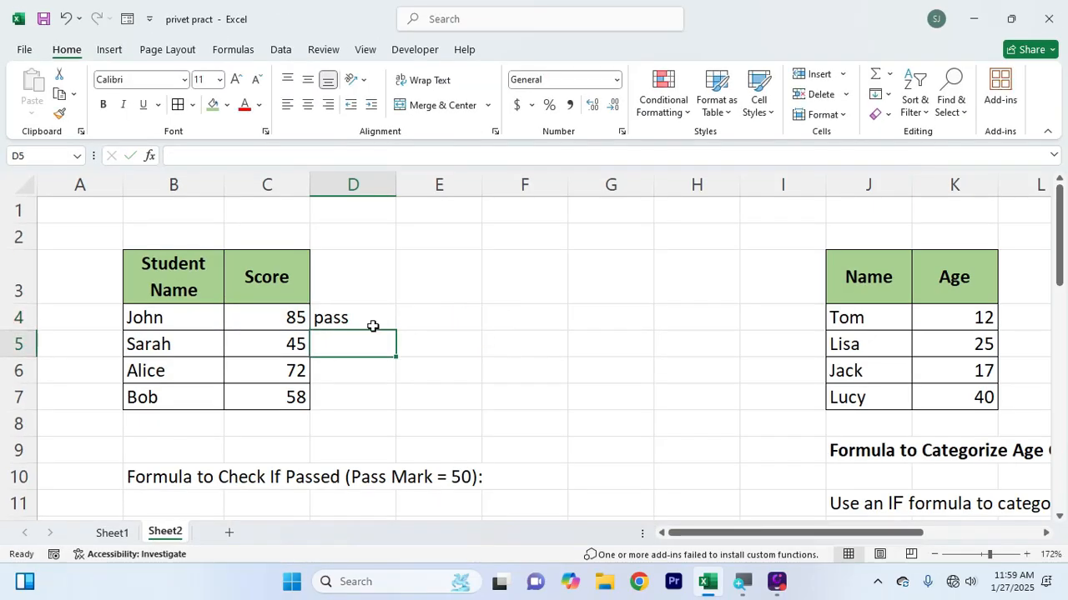
# Set the first student's score in C4 to 45 to test the formula
pyautogui.click(373, 326)
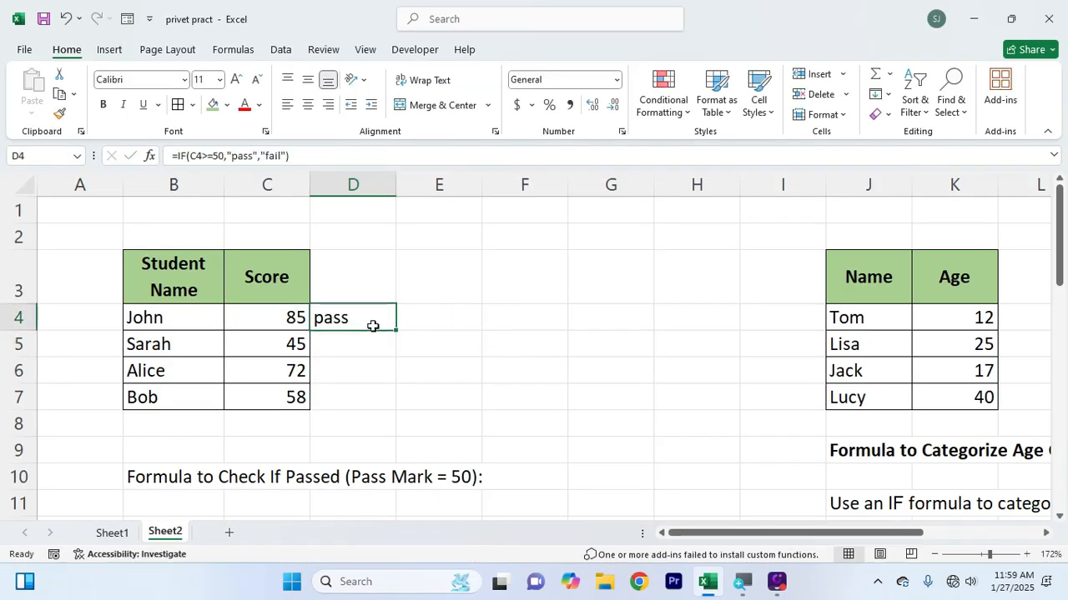
pyautogui.click(280, 325)
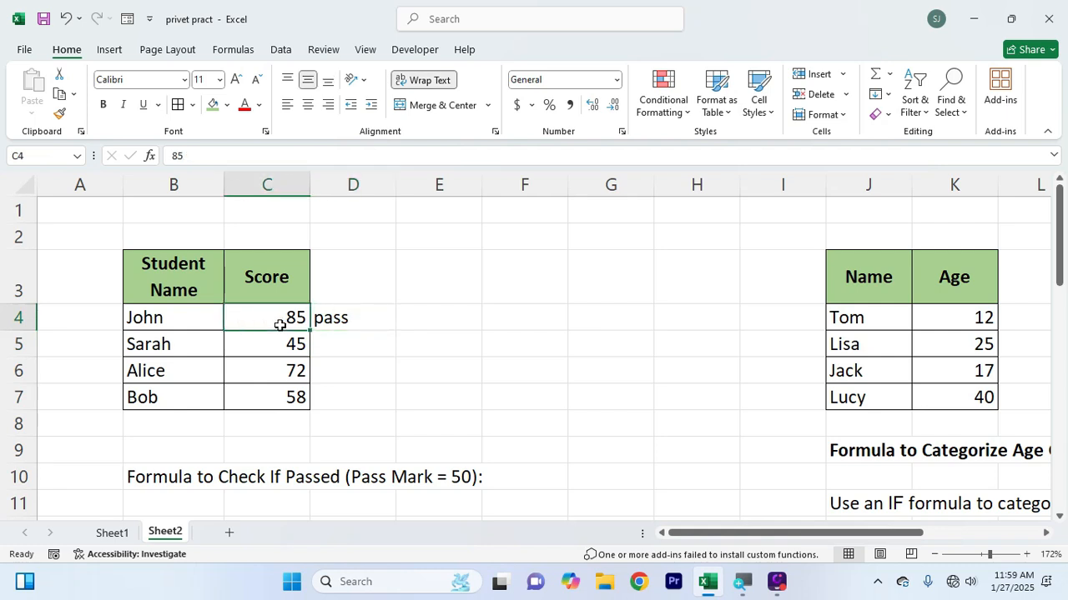
pyautogui.write('45')
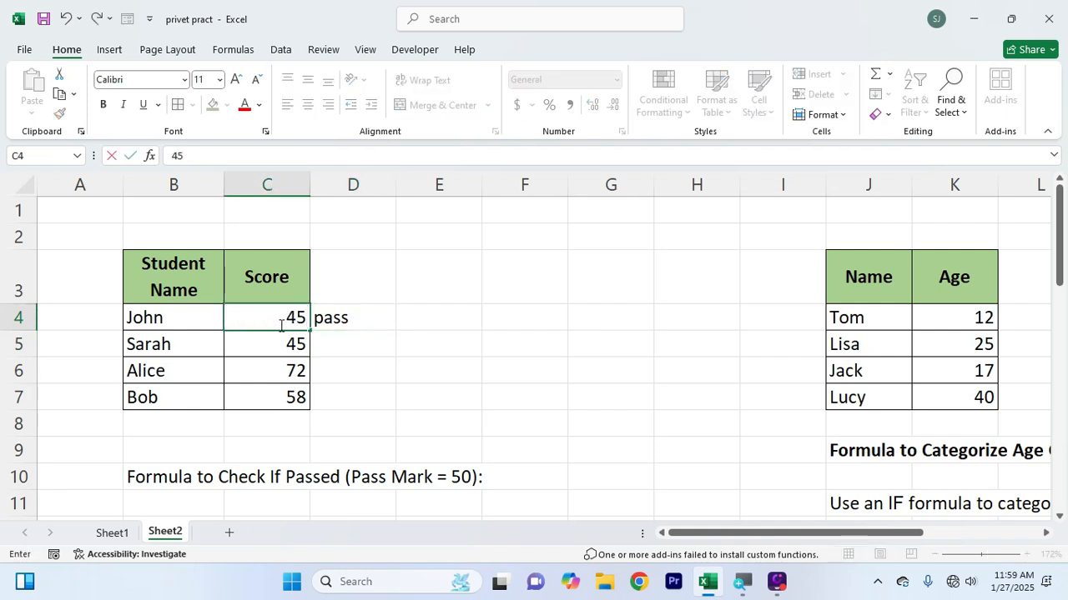
pyautogui.press('Return')
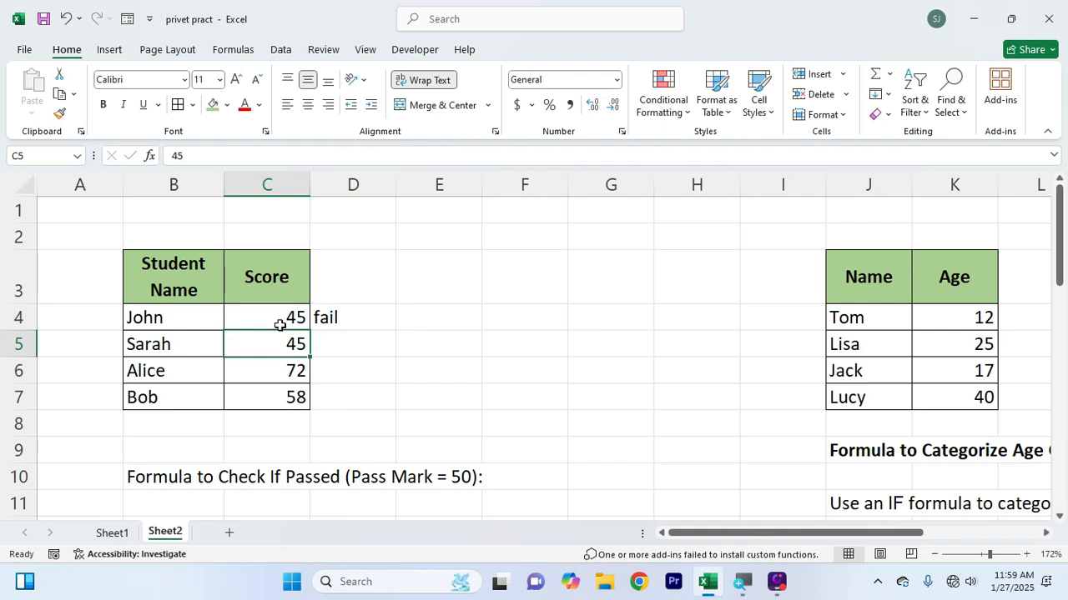
# Review the IF formula in D4 against the score in C4 without changing it
pyautogui.click(280, 326)
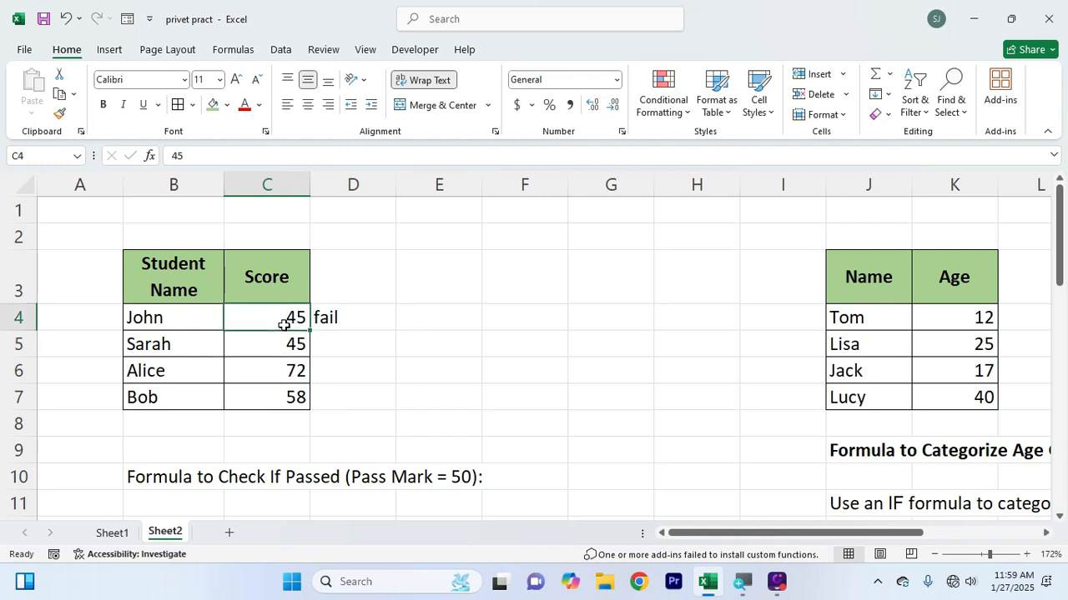
pyautogui.click(365, 321)
pyautogui.doubleClick(359, 319)
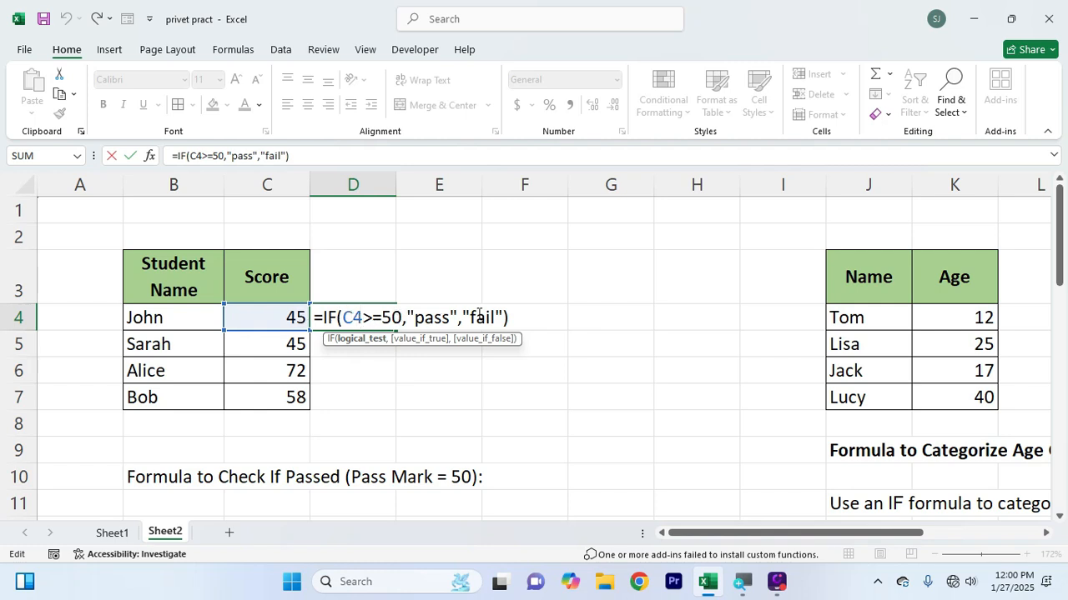
pyautogui.press('Return')
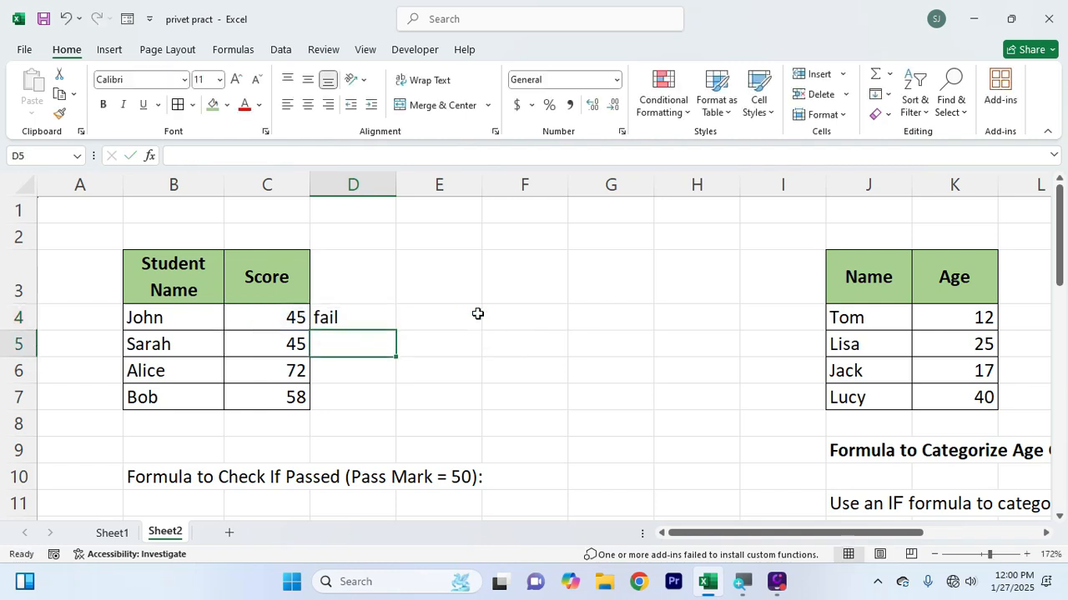
# Set the first student's score in C4 to 80 and select the formula result in D4
pyautogui.click(294, 318)
pyautogui.write('80')
pyautogui.press('Return')
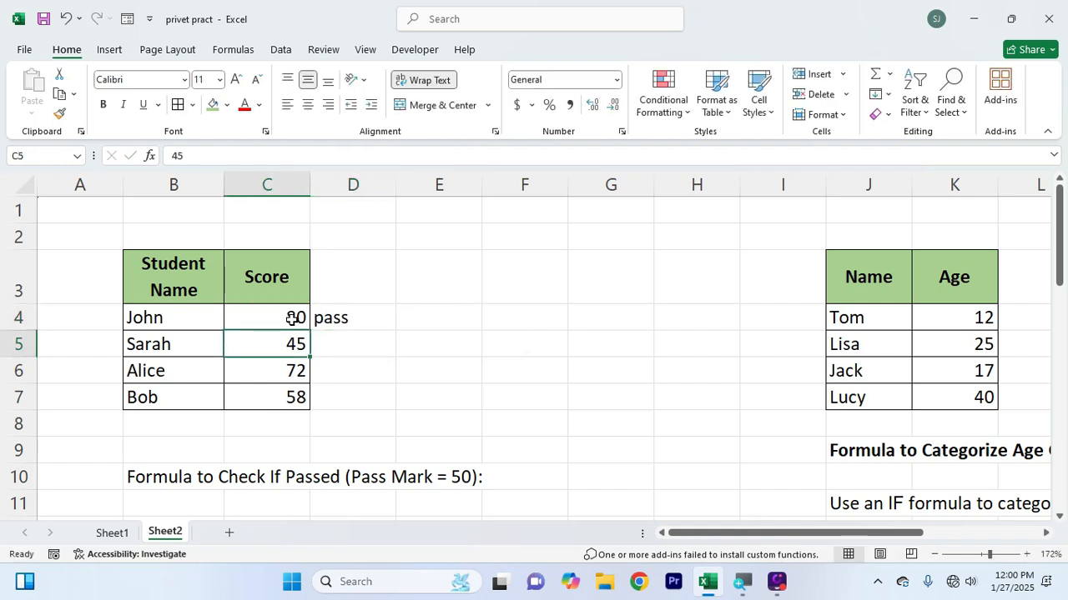
pyautogui.click(357, 324)
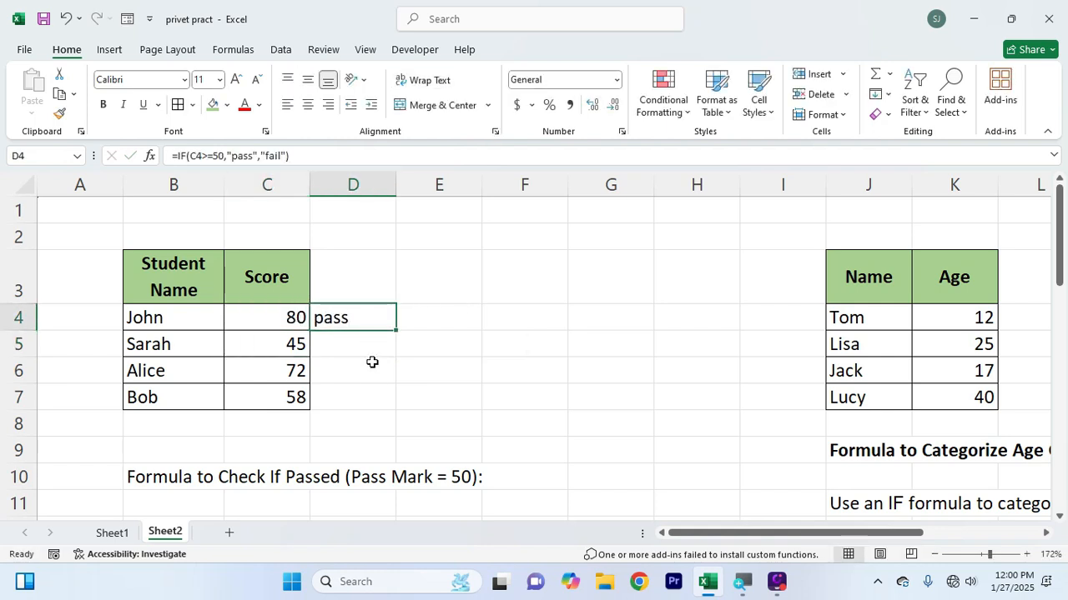
# Copy the pass/fail formula from D4 down through D7 for the remaining students
pyautogui.click(361, 345)
pyautogui.moveTo(360, 368); pyautogui.dragTo(358, 387)
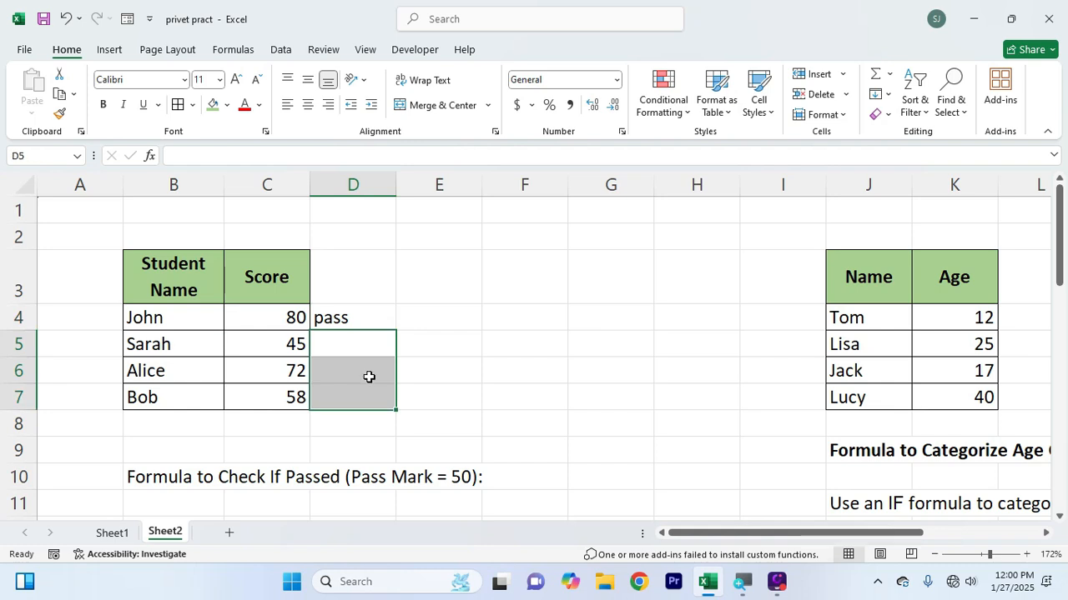
pyautogui.click(369, 317)
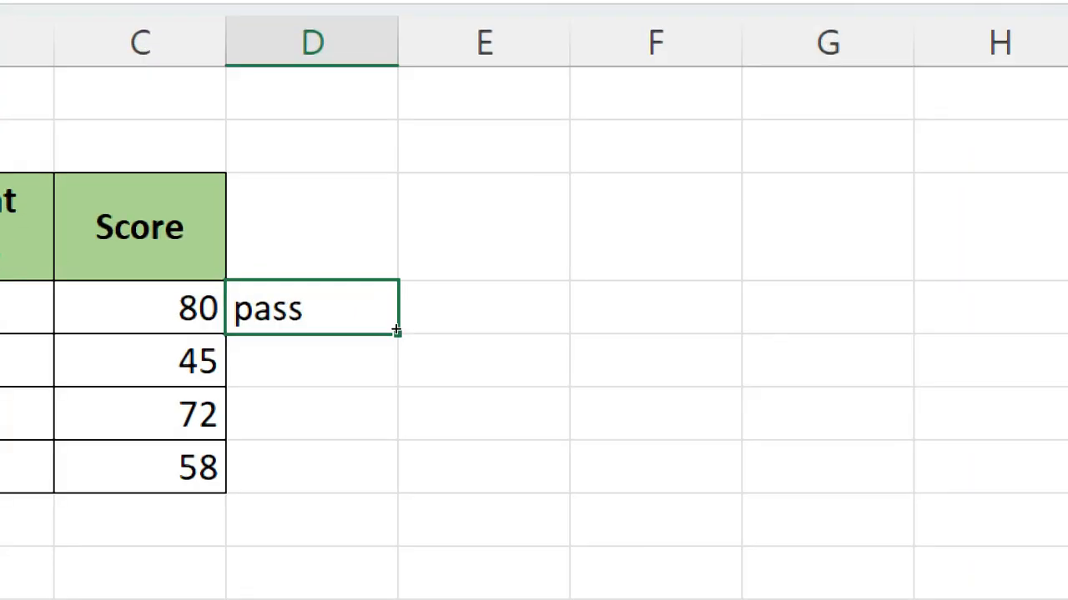
pyautogui.moveTo(396, 331); pyautogui.dragTo(389, 415)
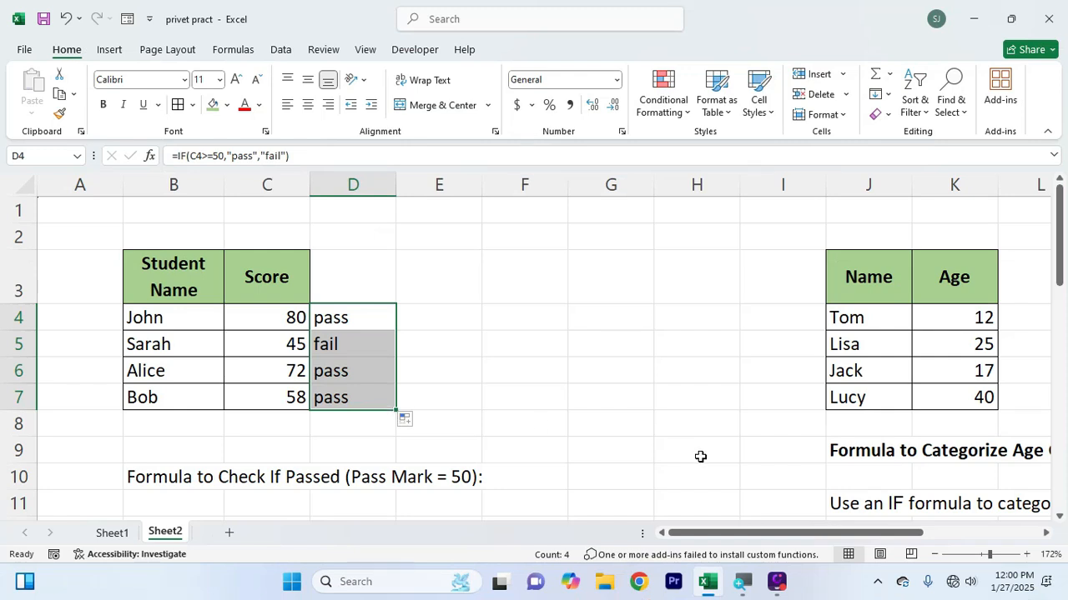
pyautogui.click(569, 365)
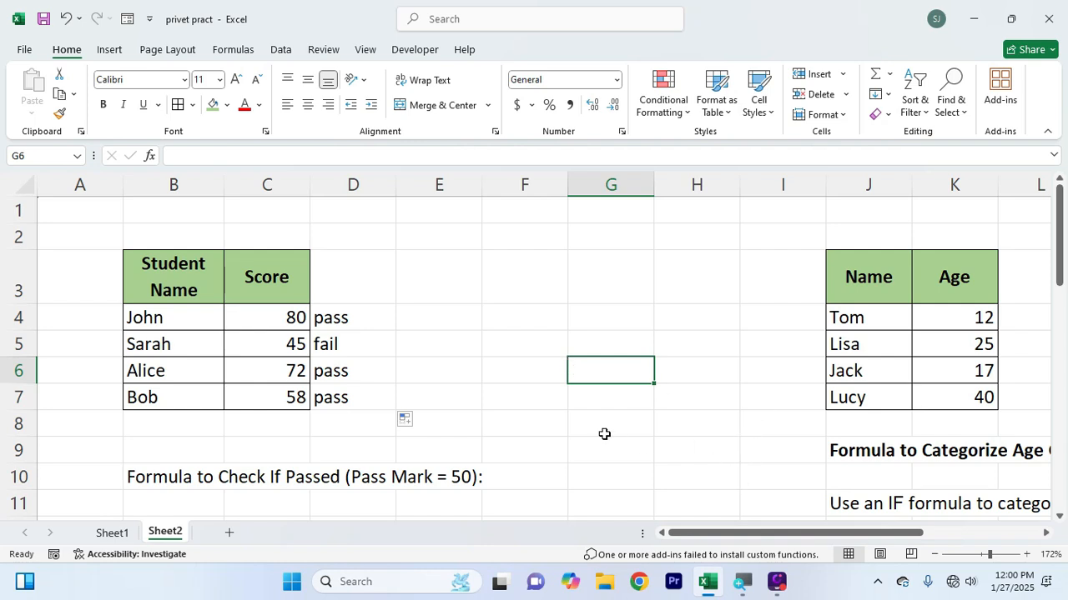
pyautogui.click(570, 439)
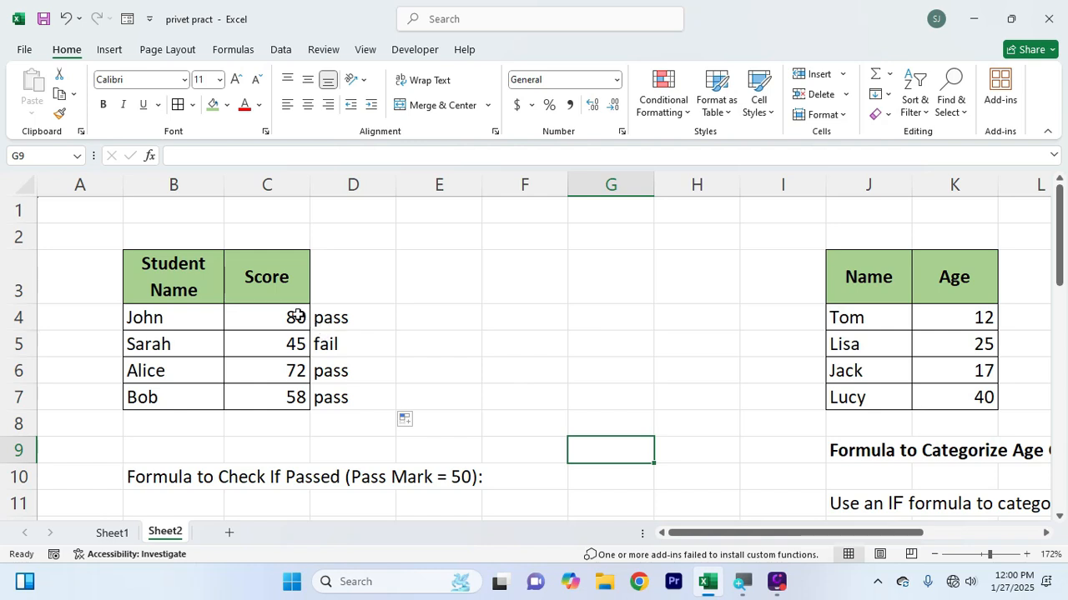
# Change the score column header in C3 to "age"
pyautogui.click(278, 293)
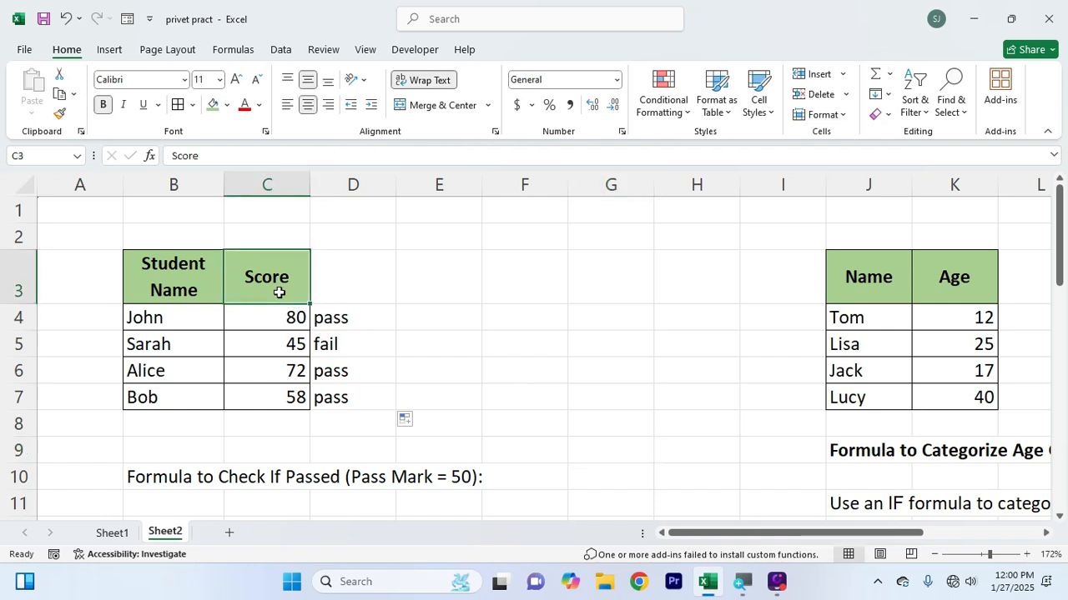
pyautogui.write('age')
pyautogui.press('Return')
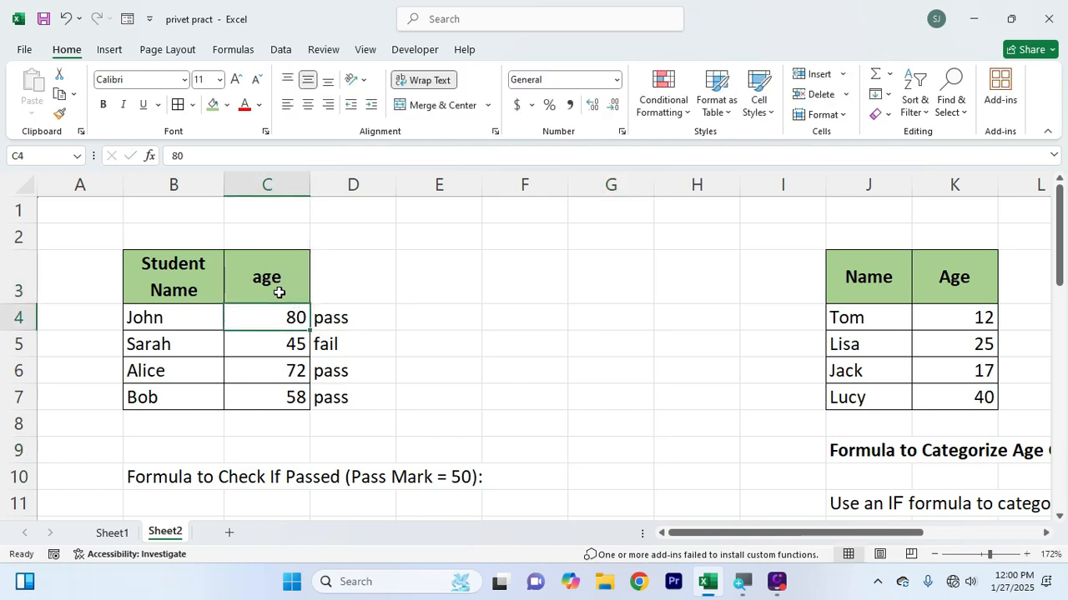
# Enter the ages 15, 17, 20, 18 and 15 in cells C4 to C8
pyautogui.write('15')
pyautogui.press('Return')
pyautogui.write('17')
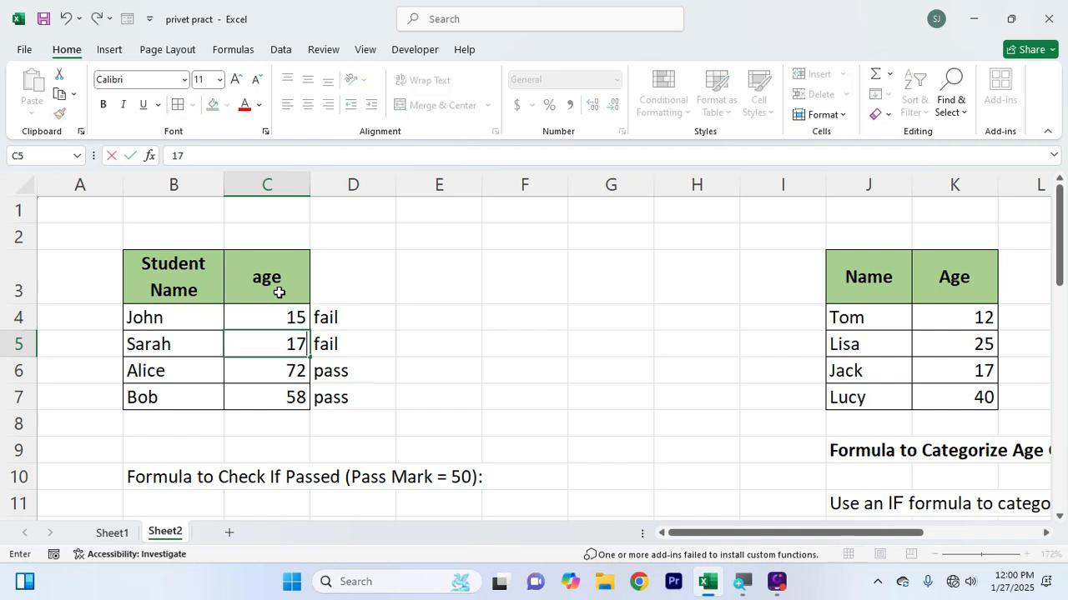
pyautogui.press('Return')
pyautogui.write('20')
pyautogui.press('Return')
pyautogui.write('18')
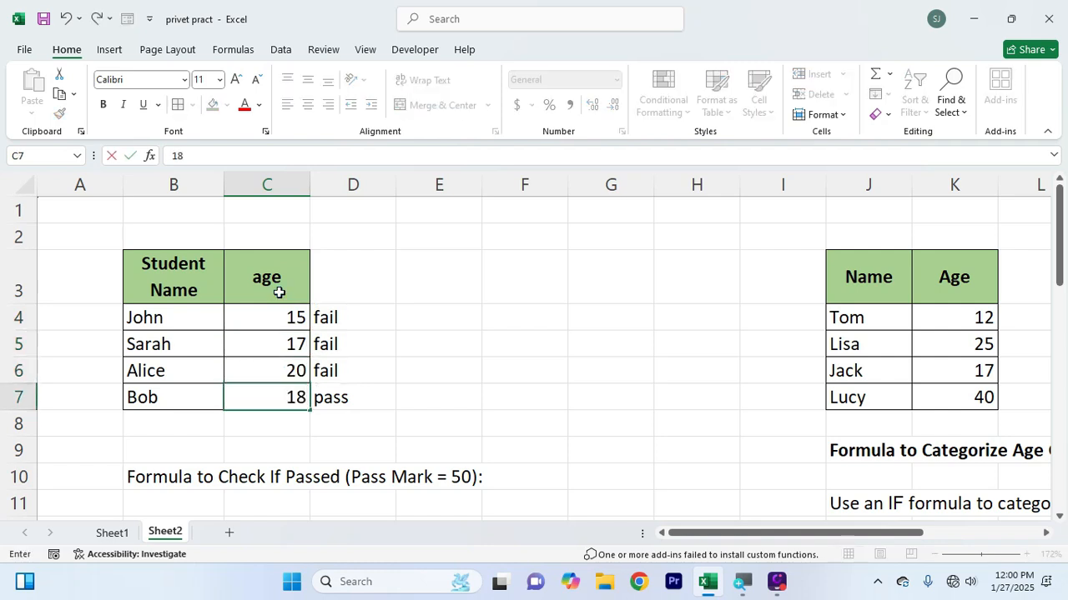
pyautogui.press('Return')
pyautogui.write('15')
pyautogui.press('Tab')
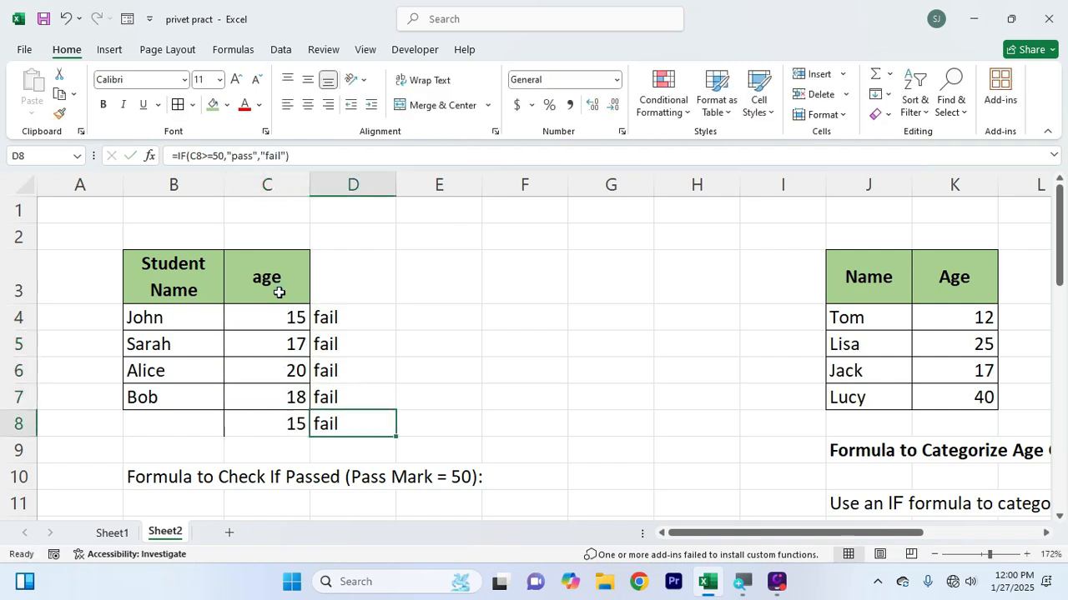
# Clear the pass/fail formulas from cells D4 to D8
pyautogui.moveTo(317, 306); pyautogui.dragTo(340, 432)
pyautogui.press('Delete')
pyautogui.click(453, 443)
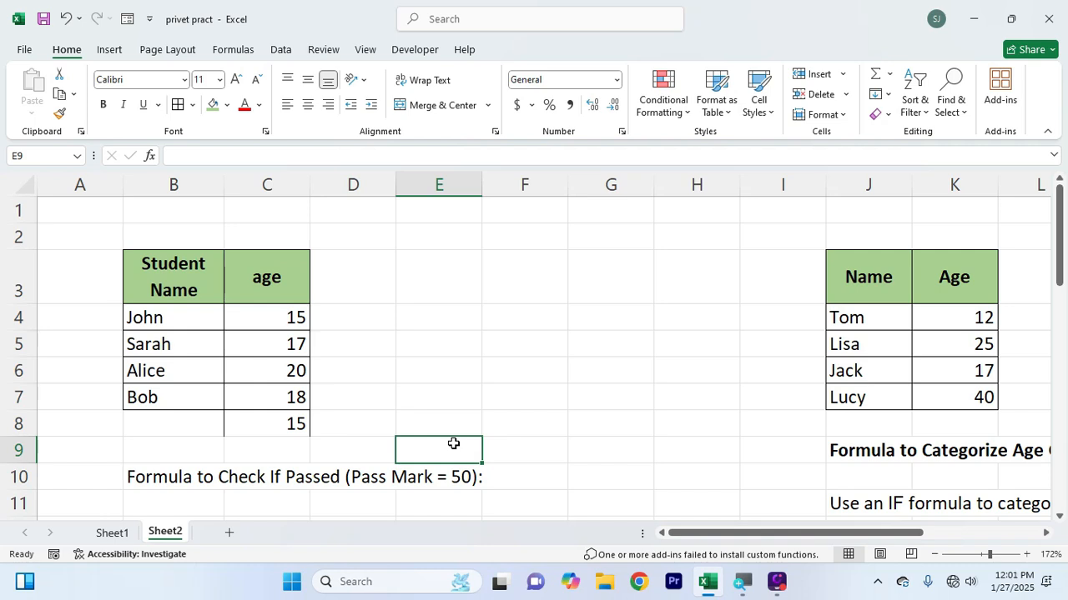
# Start an IF formula in D4 that tests whether the age in C4 is at least 18
pyautogui.click(339, 319)
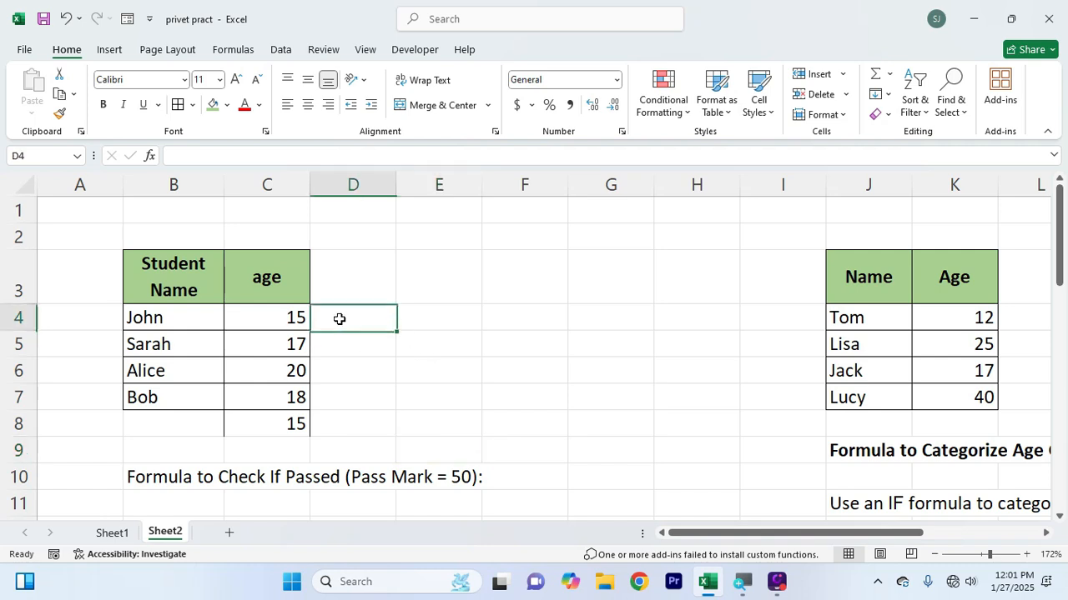
pyautogui.moveTo(237, 312); pyautogui.dragTo(267, 367)
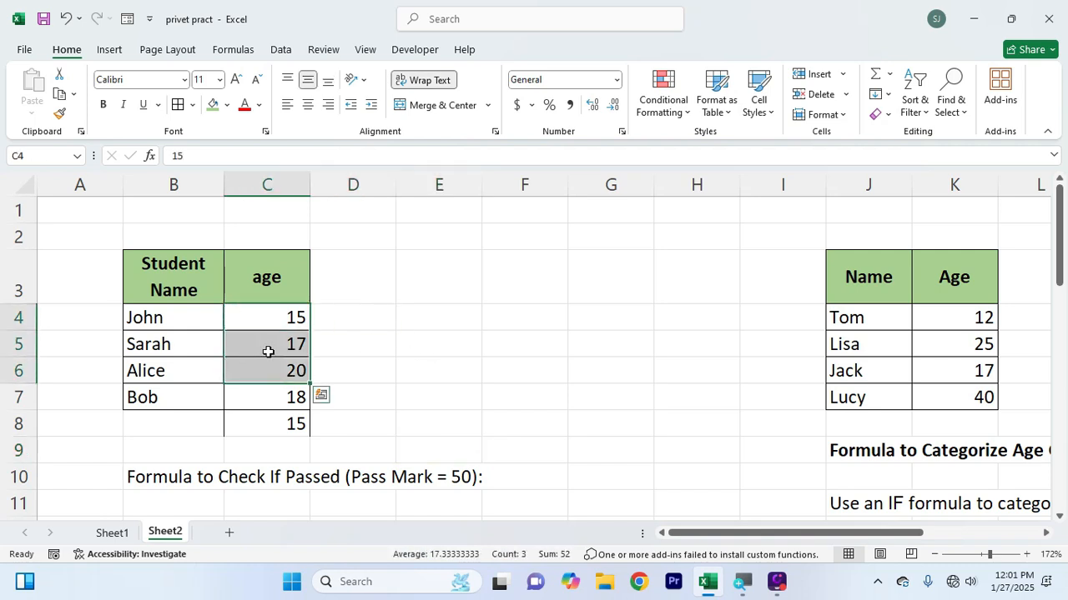
pyautogui.click(374, 317)
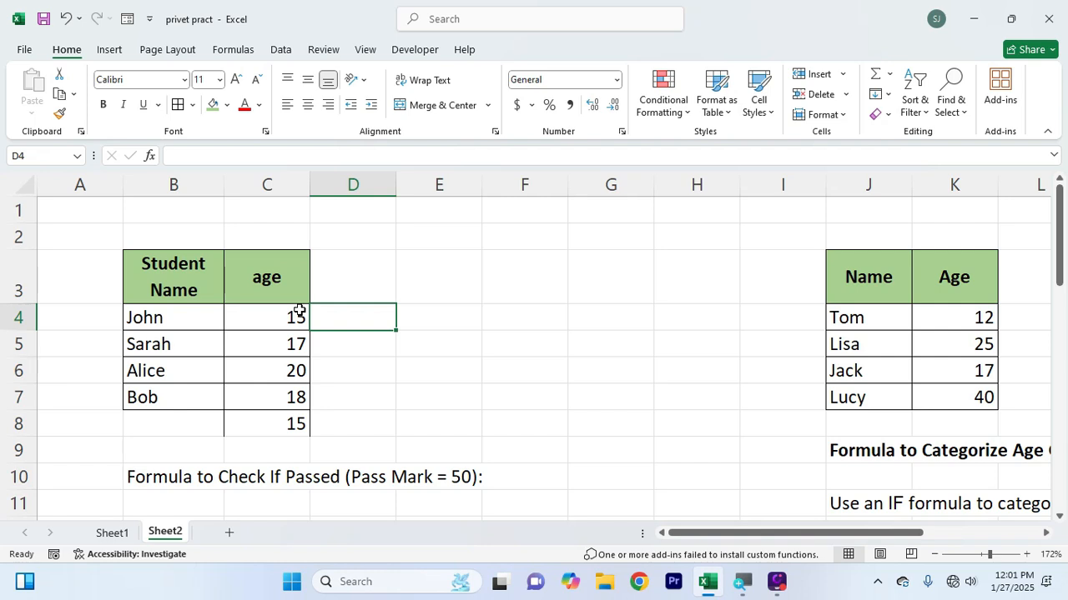
pyautogui.write('=if(')
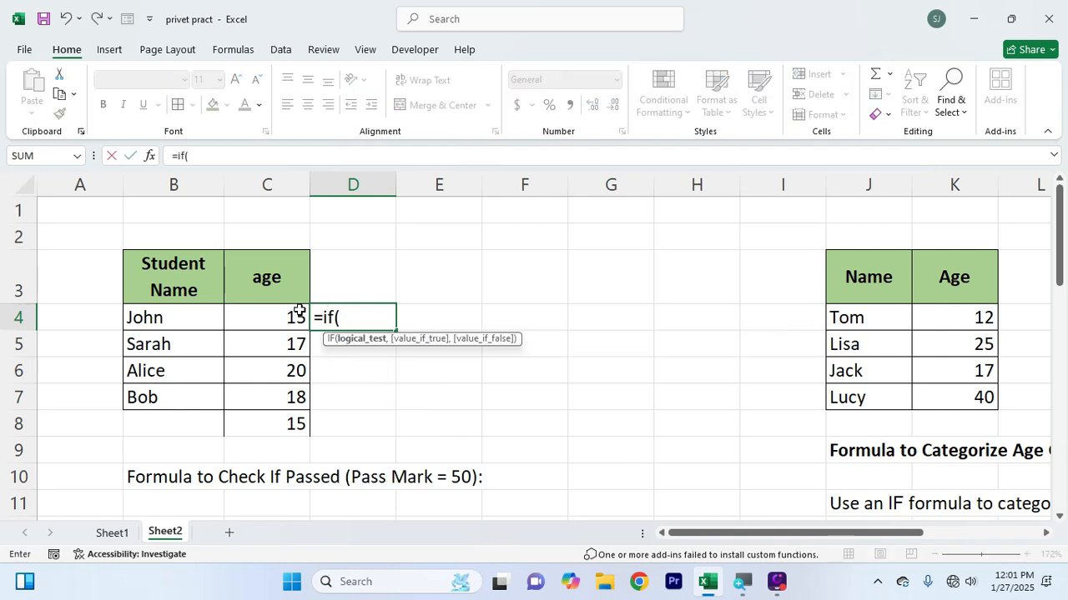
pyautogui.click(275, 310)
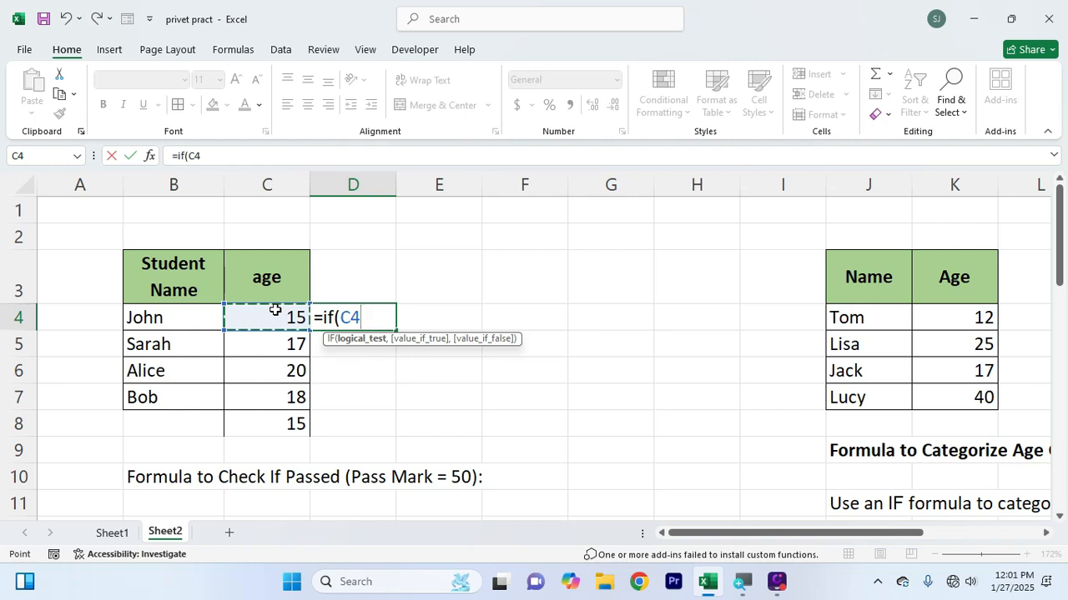
pyautogui.write('>=')
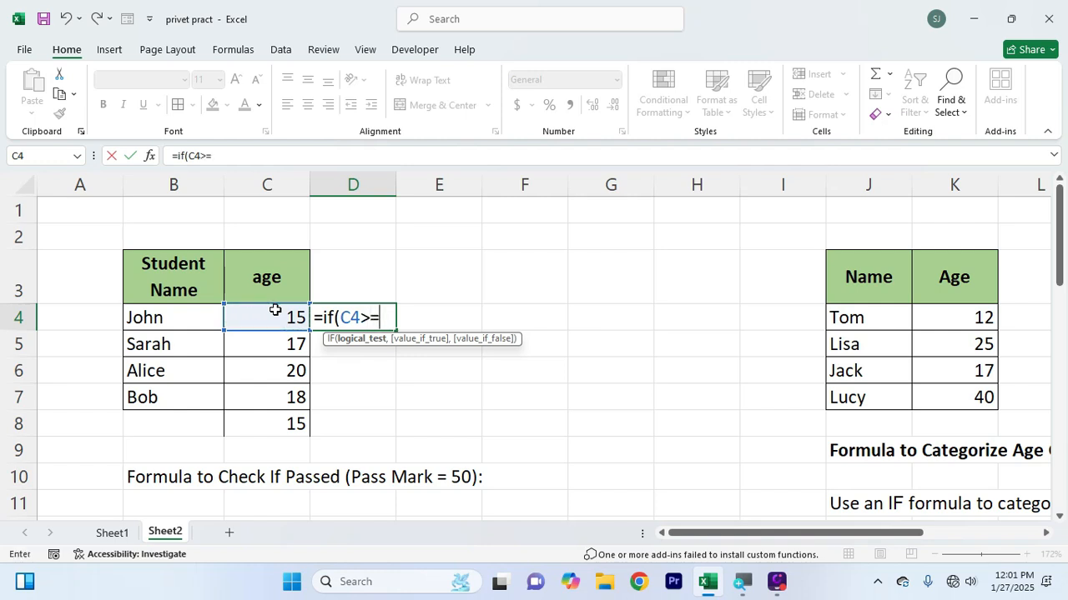
pyautogui.write('18,')
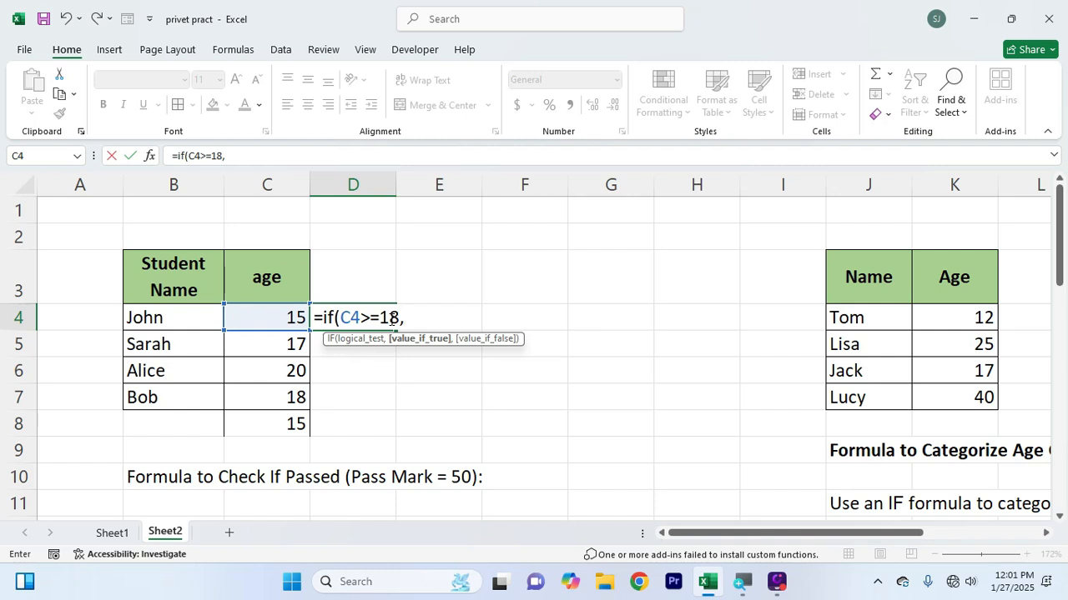
# Finish the D4 formula so it returns "voter" when the test is true and "nonvoter" when it is false
pyautogui.write('"')
pyautogui.write('voter')
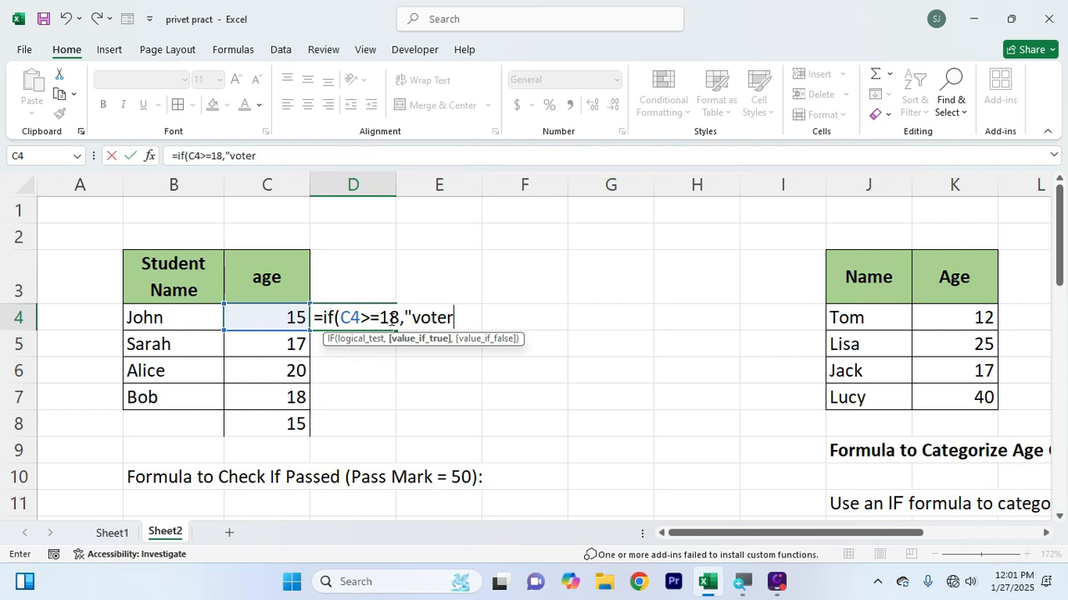
pyautogui.write('",')
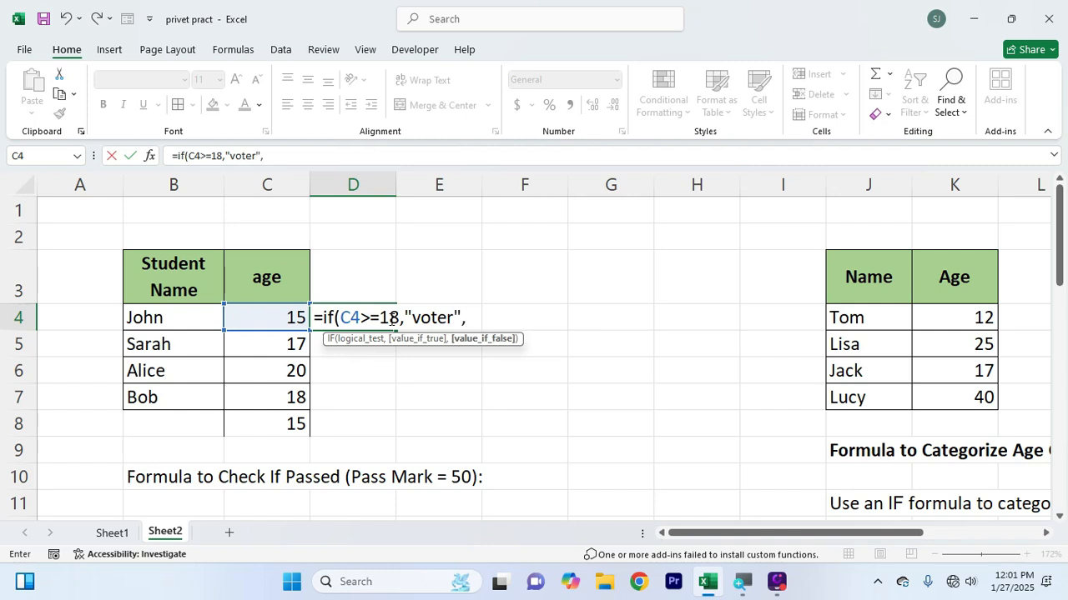
pyautogui.write('"nonvoter')
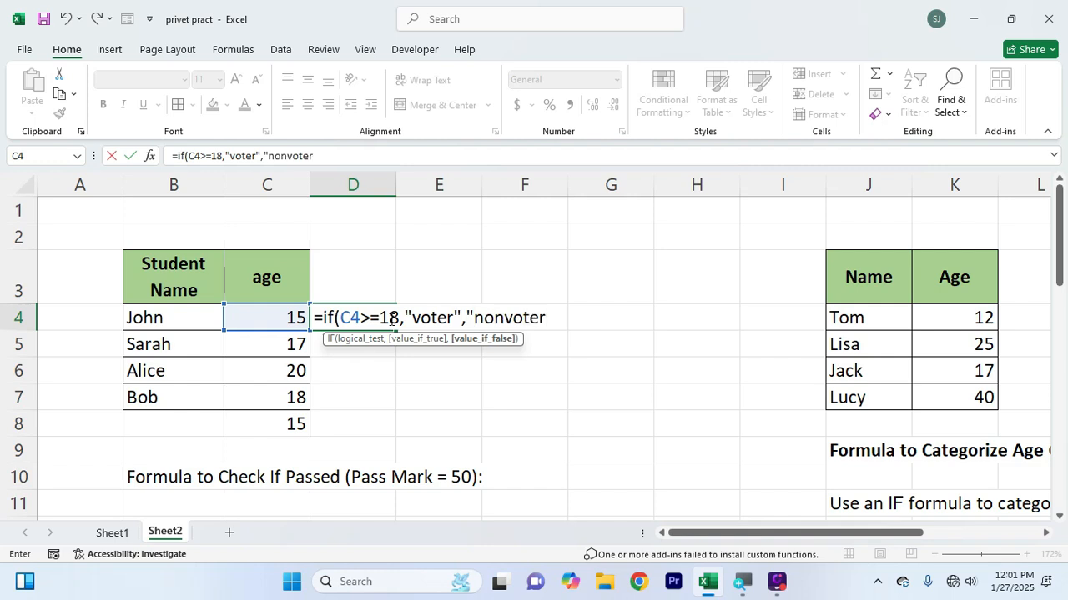
pyautogui.write('")')
pyautogui.press('Return')
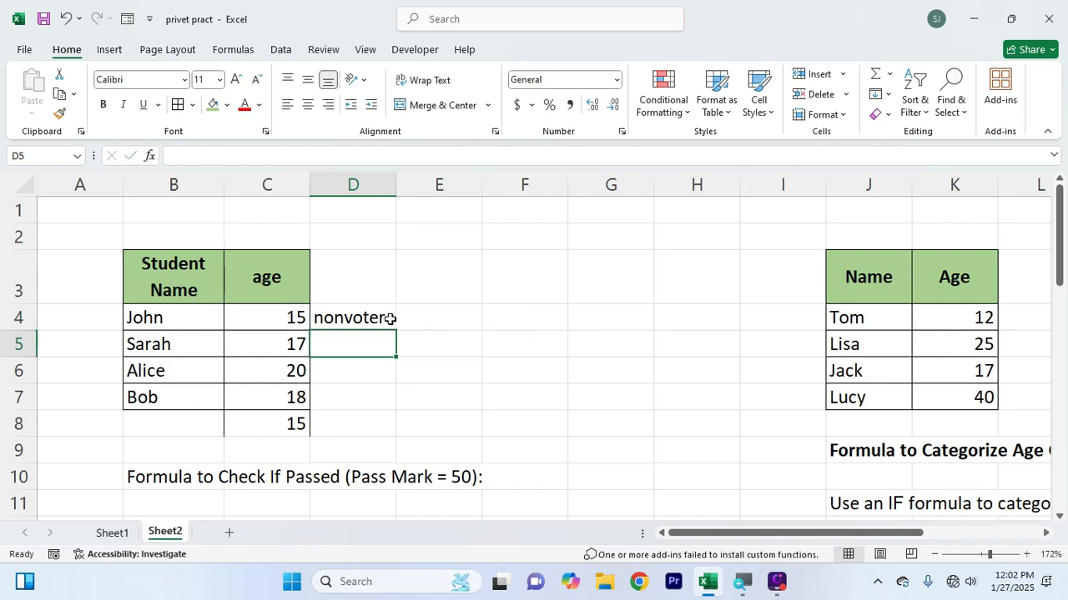
# Copy the voter formula from D4 down through D8 and check the copied results
pyautogui.click(377, 318)
pyautogui.moveTo(396, 330); pyautogui.dragTo(398, 431)
pyautogui.click(358, 384)
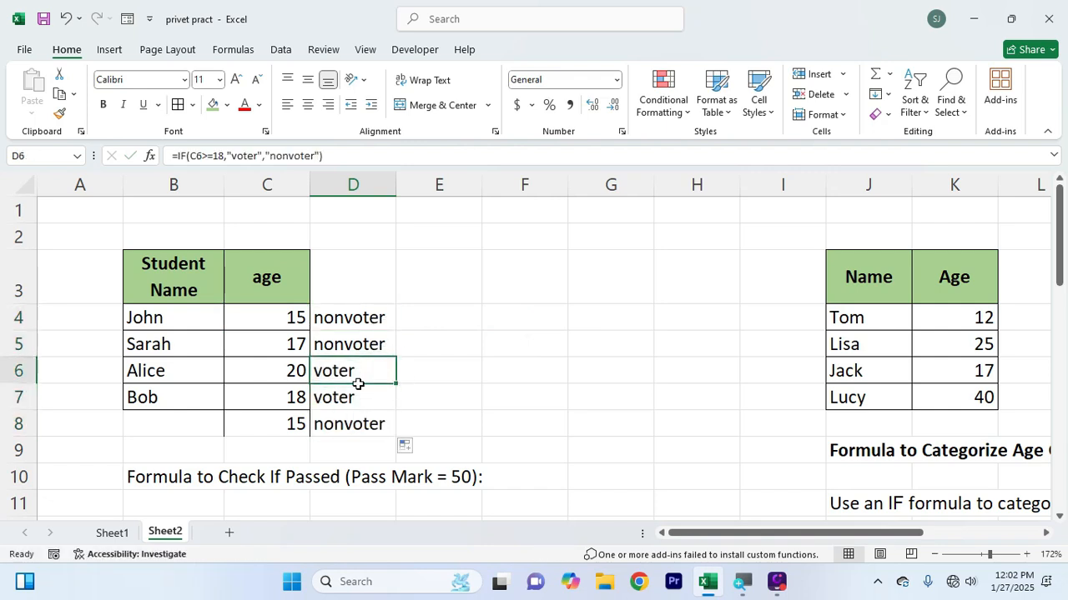
pyautogui.moveTo(358, 383); pyautogui.dragTo(357, 398)
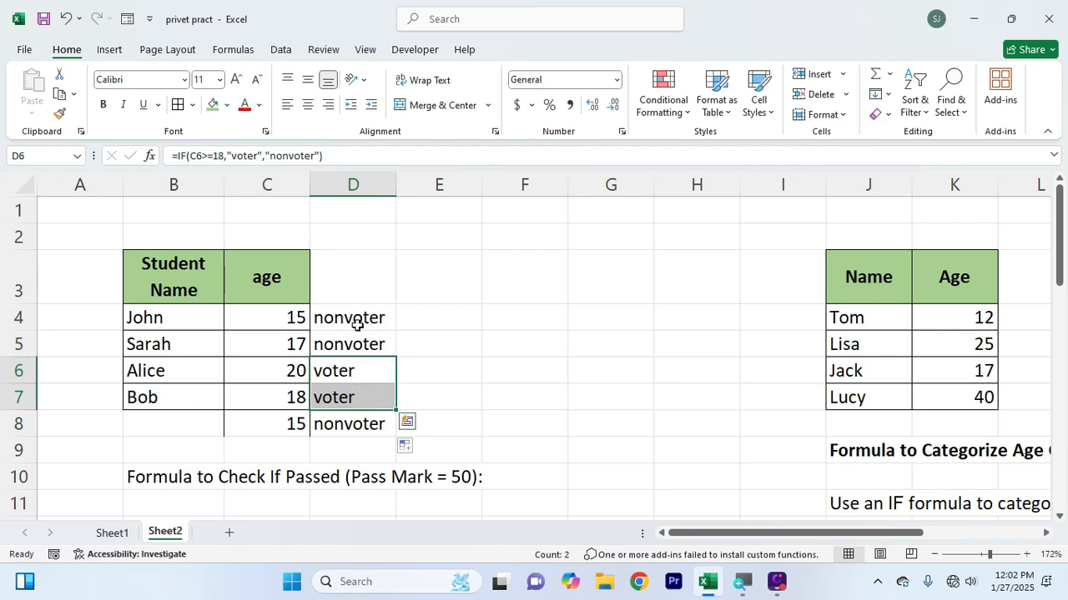
pyautogui.moveTo(357, 324); pyautogui.dragTo(357, 342)
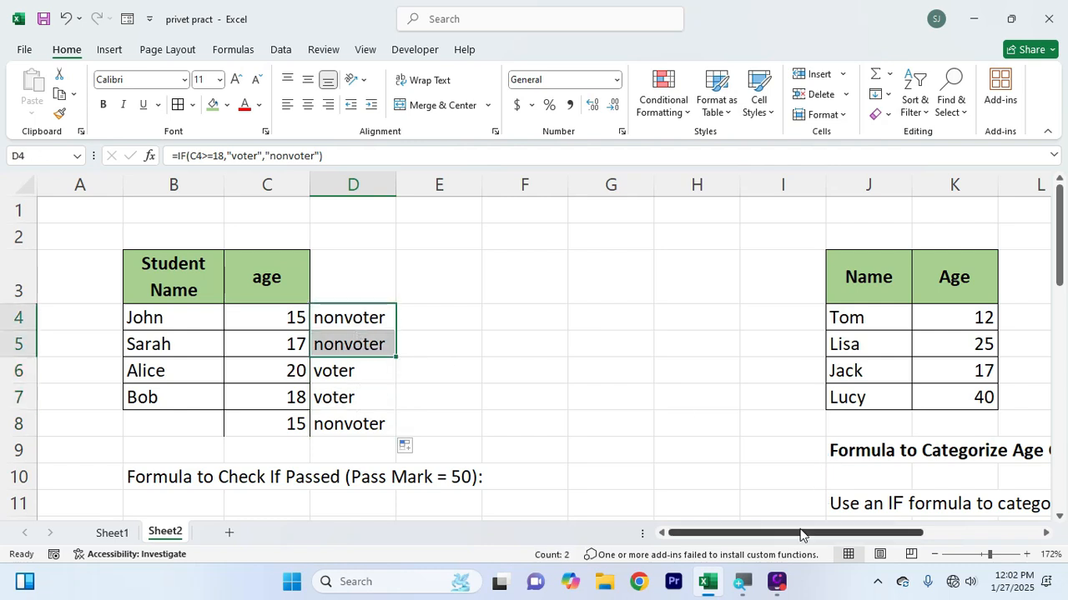
# Enter a small reference note with 18 in F8, "v oter" in G8 and "nonvoter" in G9
pyautogui.click(487, 375)
pyautogui.click(517, 414)
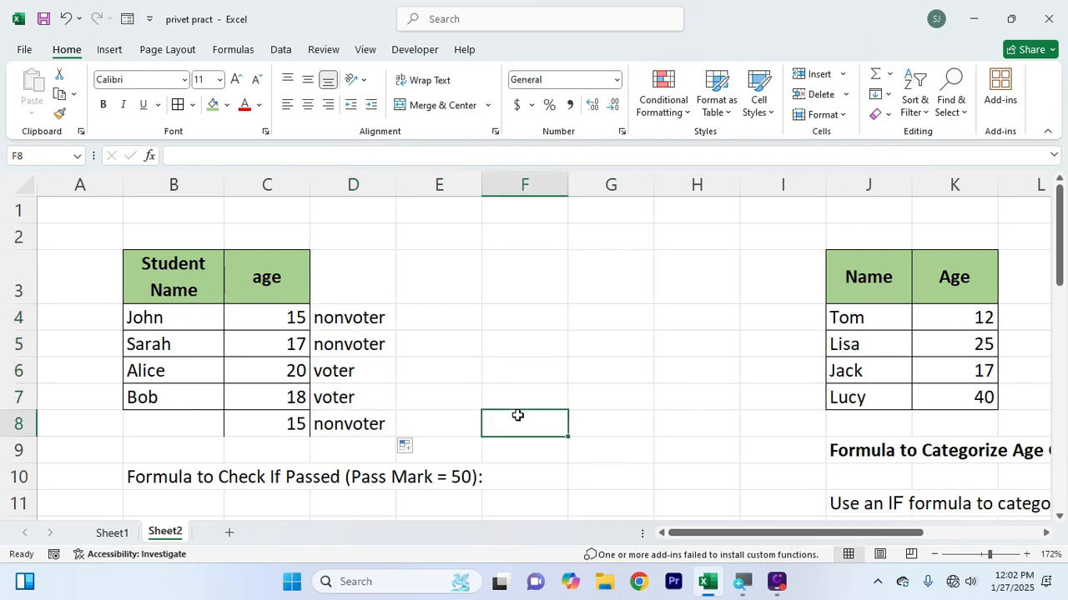
pyautogui.write('18')
pyautogui.press('Tab')
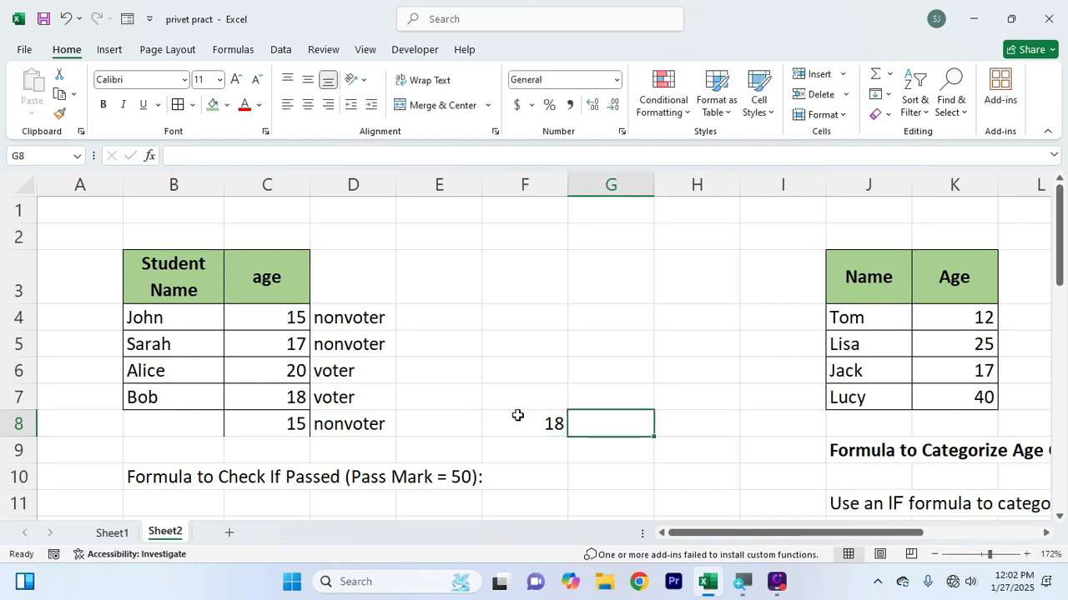
pyautogui.write('v oter')
pyautogui.press('Return')
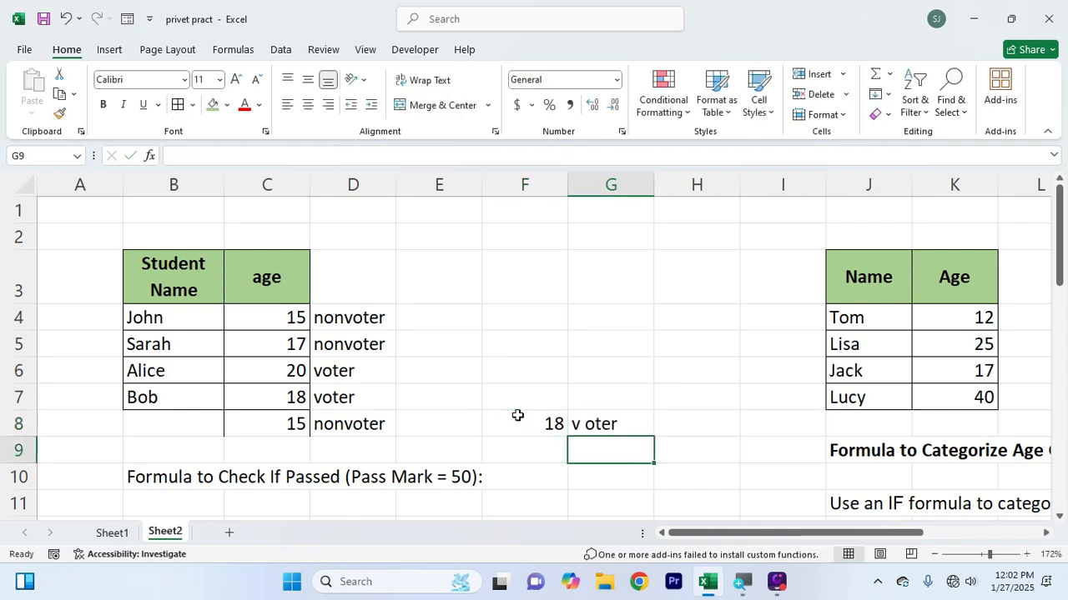
pyautogui.write('nonvoter')
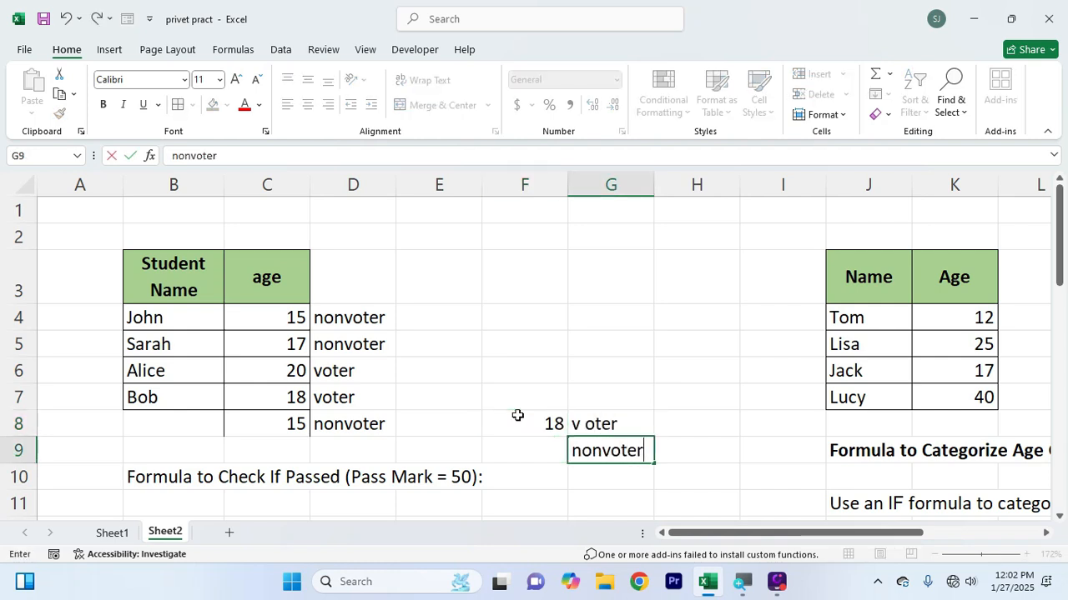
pyautogui.click(585, 405)
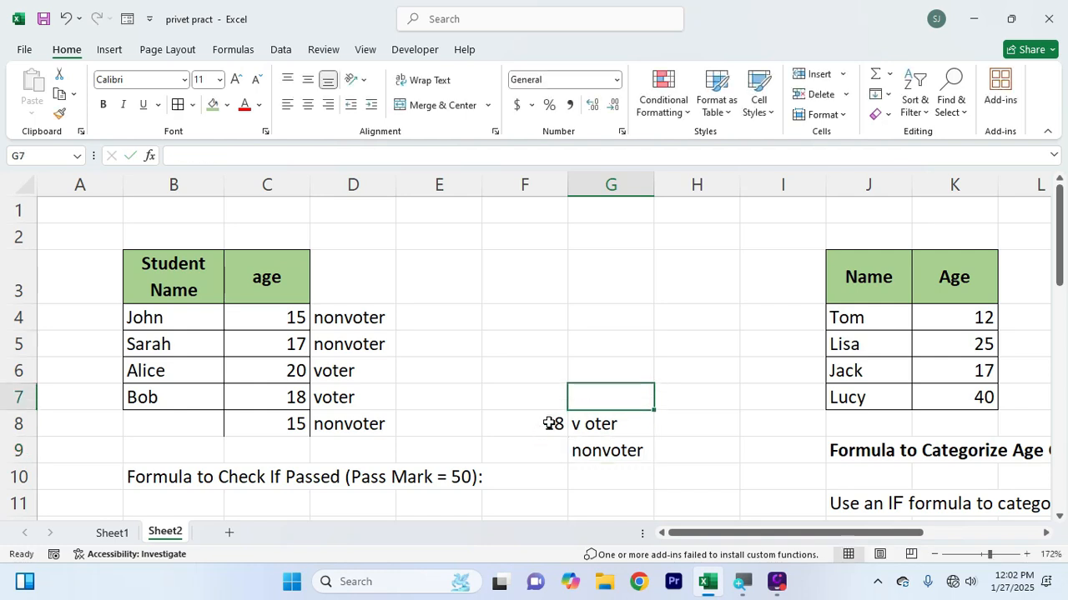
# Examine the ages in K4:K7 and the age-group exercise against the voter note in F8:G9
pyautogui.moveTo(550, 423); pyautogui.dragTo(593, 423)
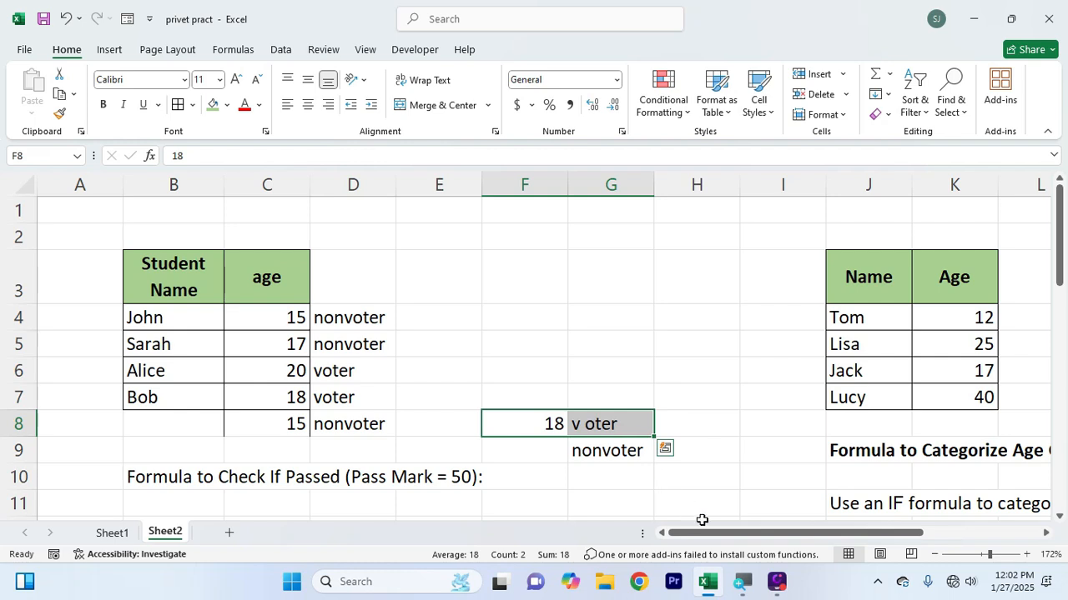
pyautogui.moveTo(700, 534); pyautogui.dragTo(816, 548)
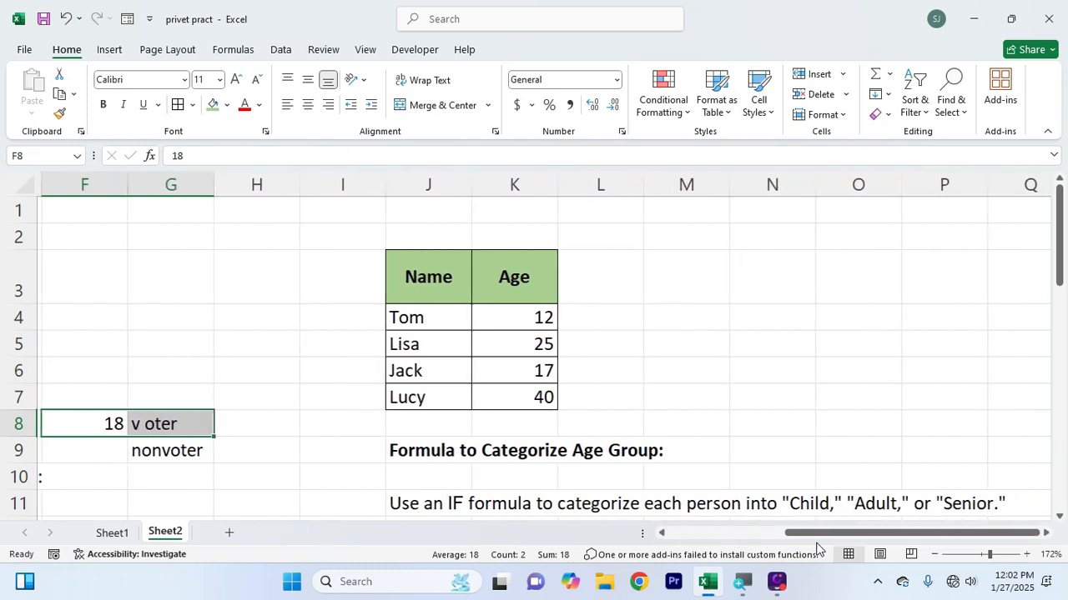
pyautogui.click(791, 440)
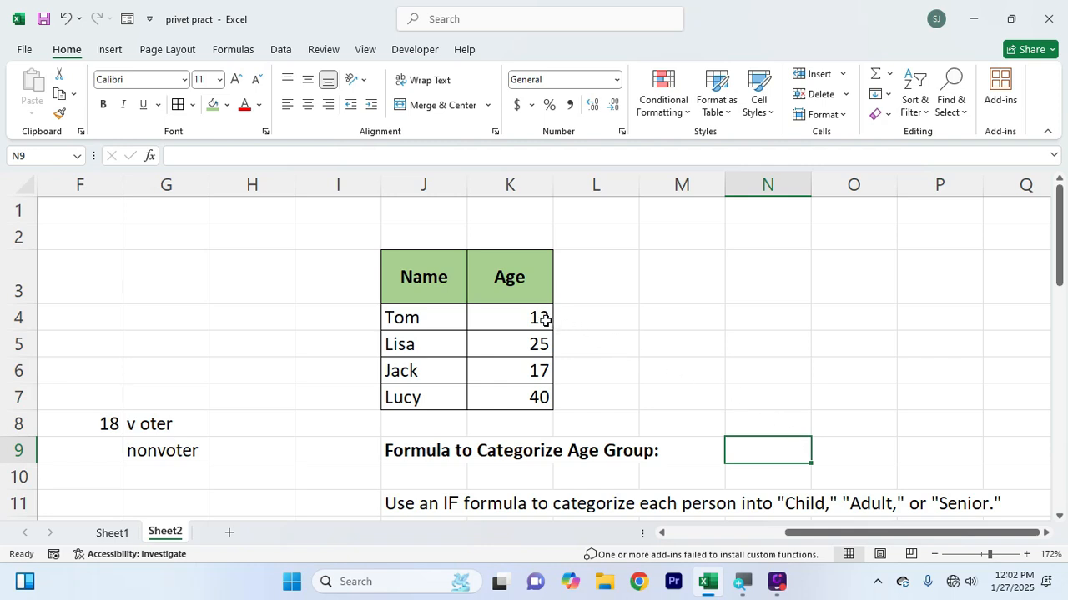
pyautogui.moveTo(544, 319); pyautogui.dragTo(543, 400)
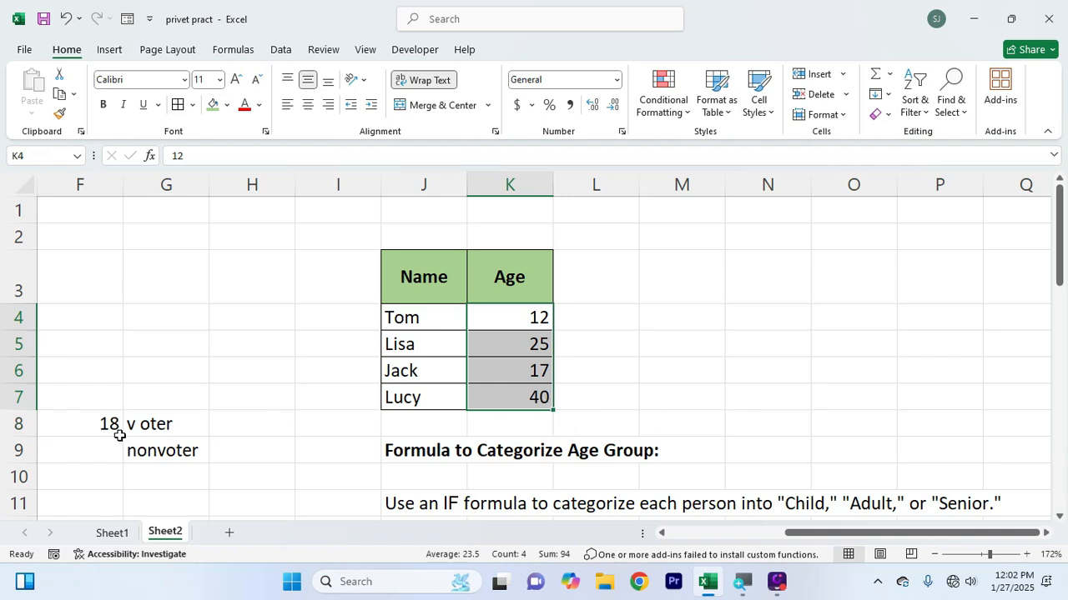
pyautogui.moveTo(117, 432); pyautogui.dragTo(173, 453)
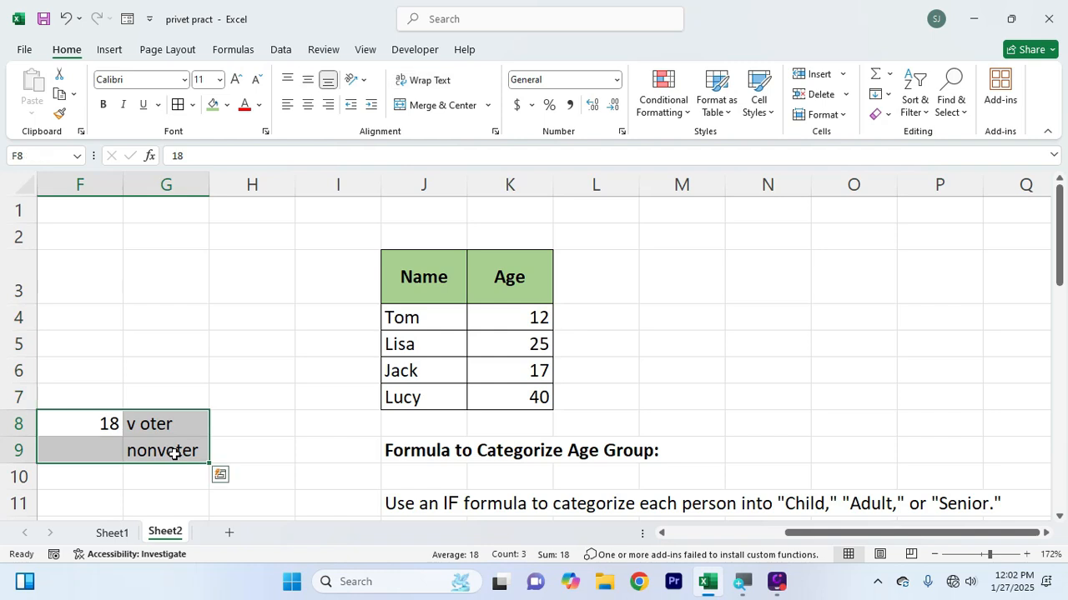
# Start an age-group reference note with "18<" in O7 and "child" in P7
pyautogui.click(850, 399)
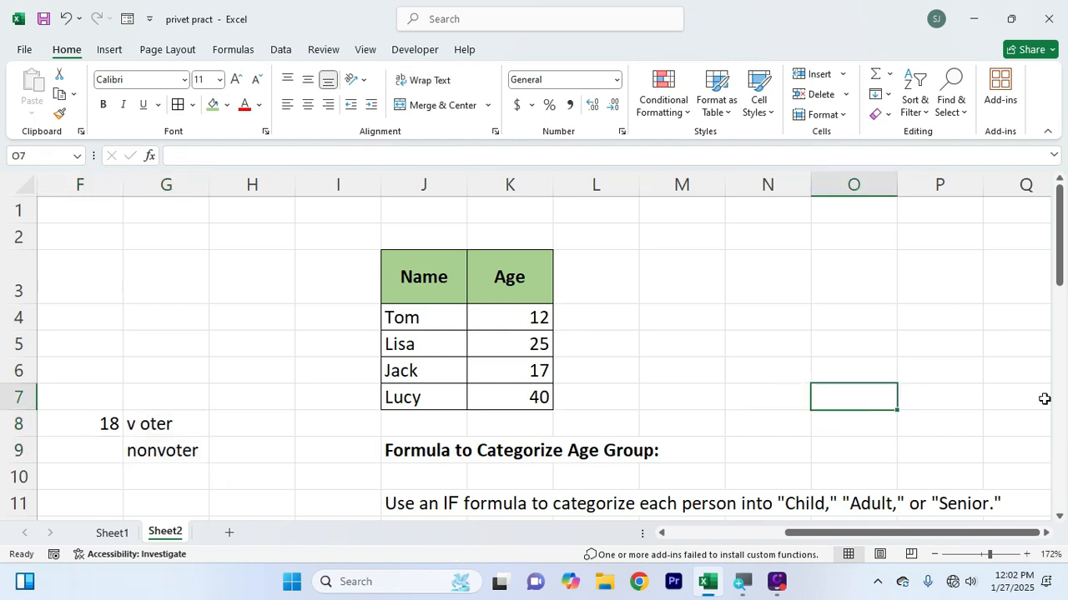
pyautogui.write('18')
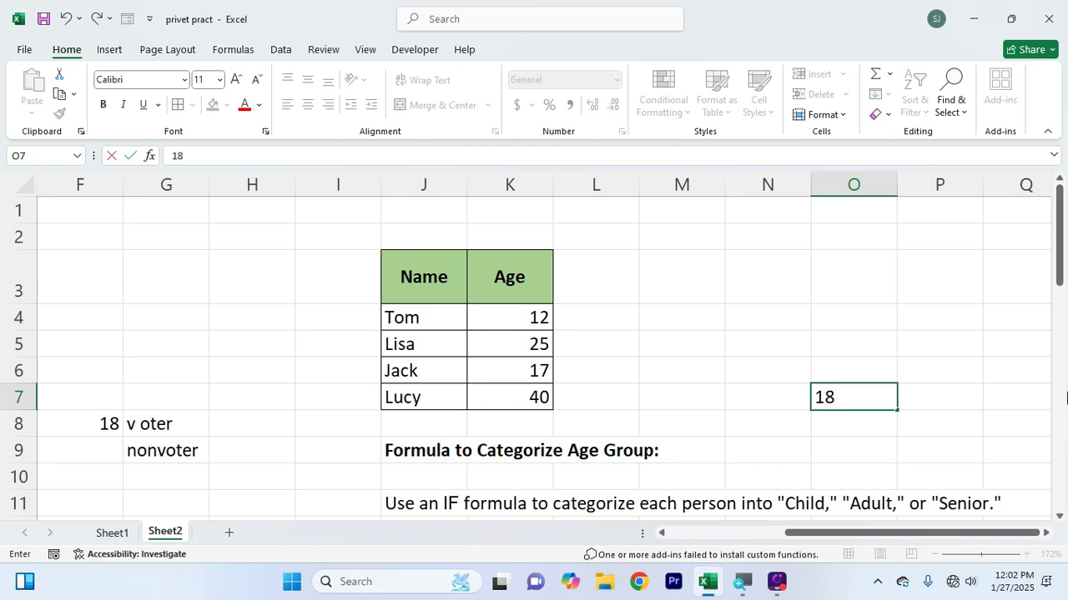
pyautogui.press('Tab')
pyautogui.press('Left')
pyautogui.write('18<')
pyautogui.press('Tab')
pyautogui.write('child')
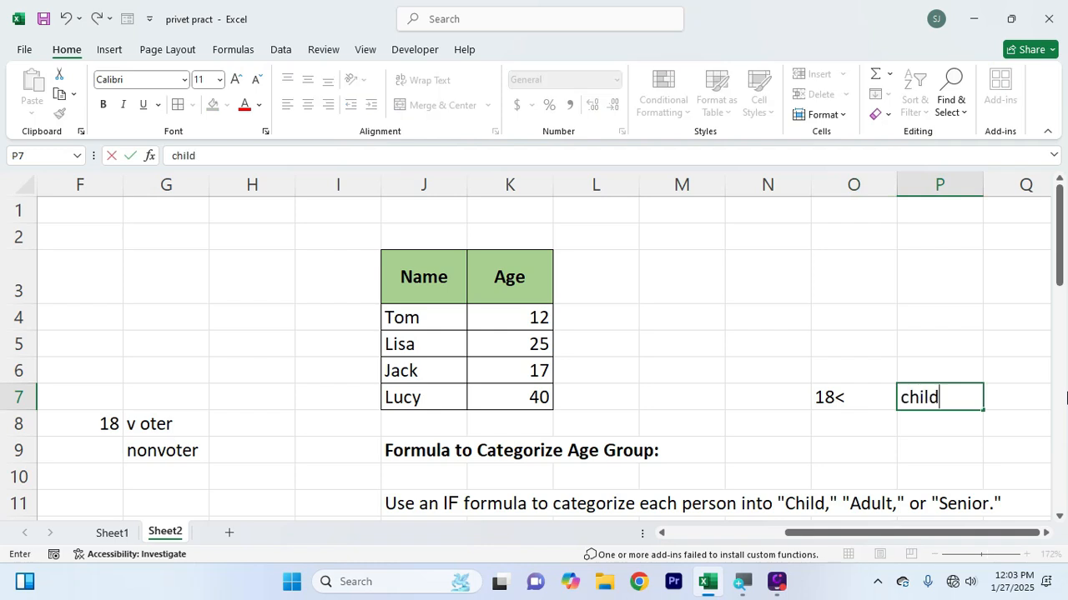
pyautogui.press('Return')
# Add the adult row to the note, with "18>" in O8 and "adult" in P8
pyautogui.press('Left')
pyautogui.write('18')
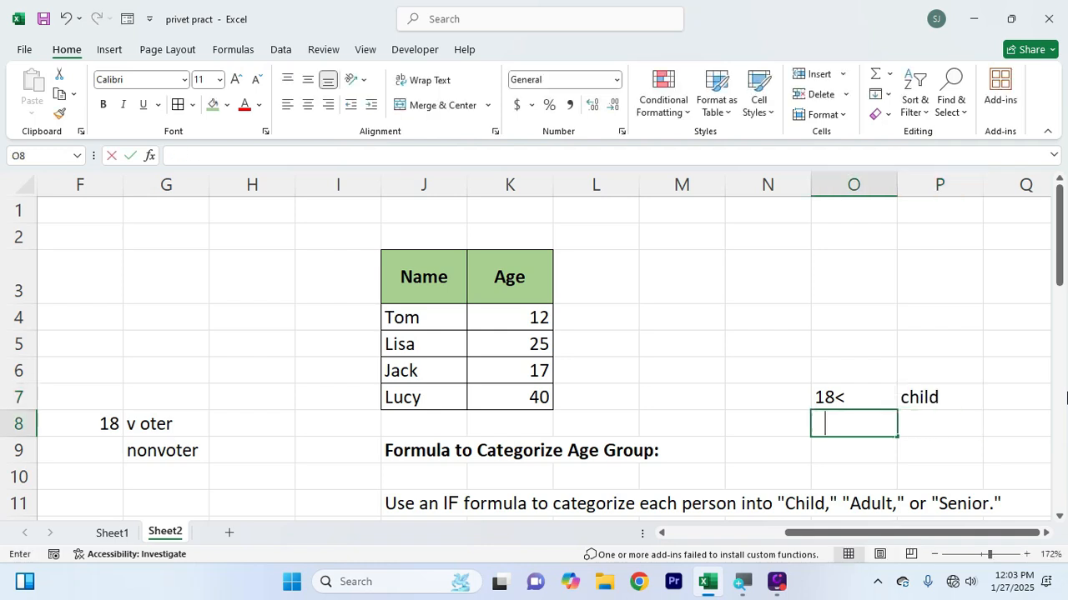
pyautogui.write('>')
pyautogui.press('Tab')
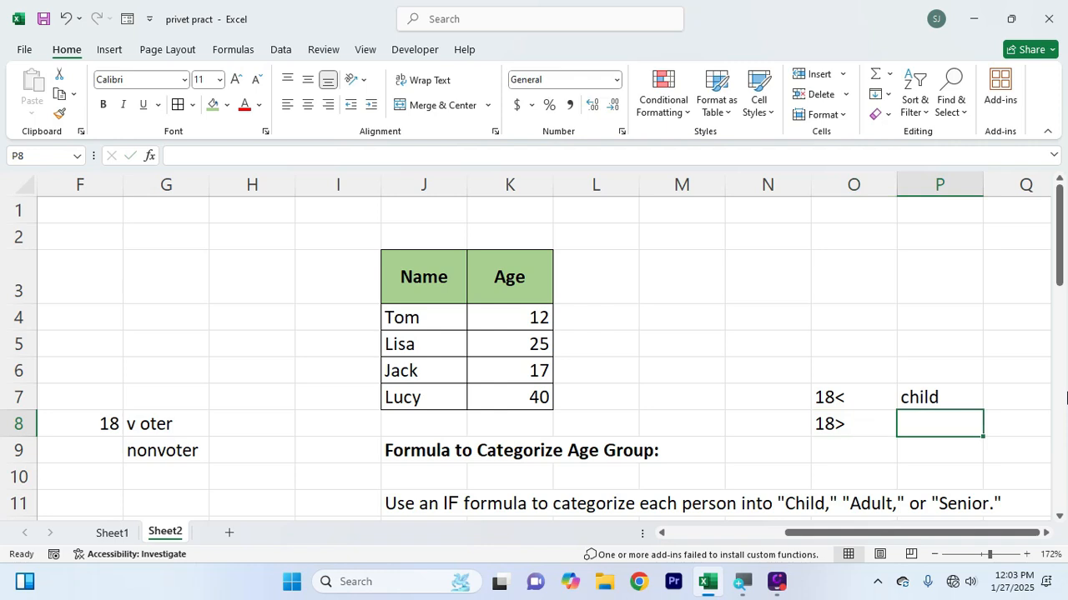
pyautogui.write('adult')
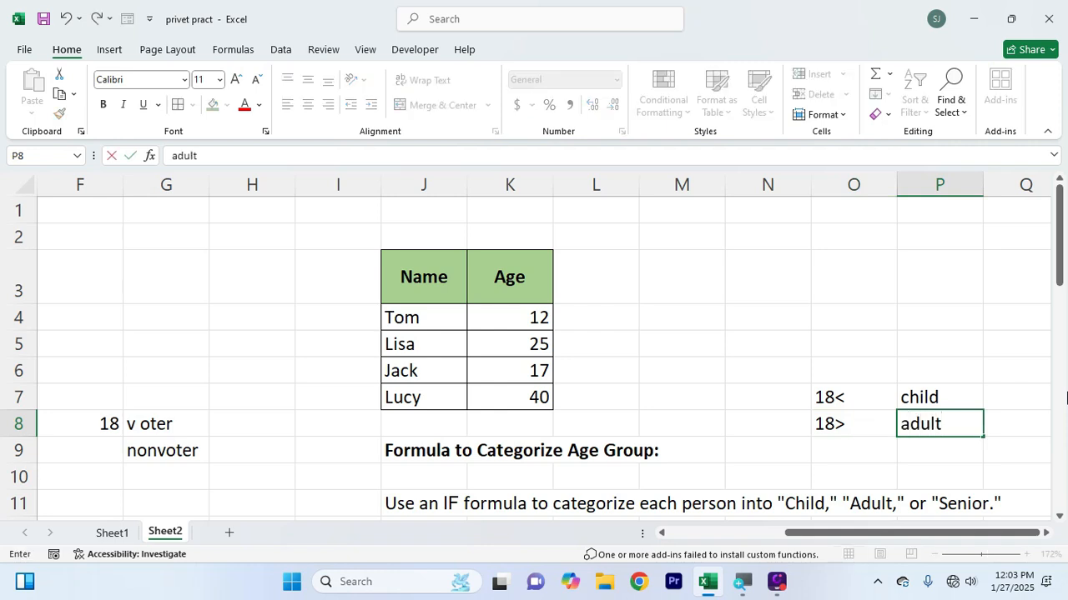
pyautogui.press('Return')
# Add the senior row to the note, with 30 in O9 and "senior" in P9
pyautogui.press('Left')
pyautogui.write('30')
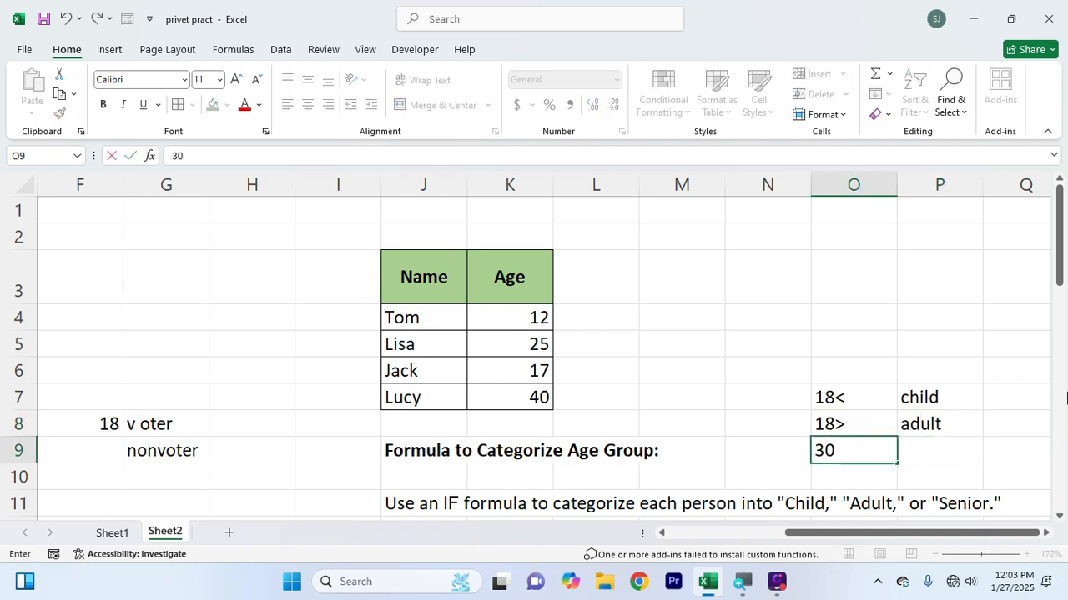
pyautogui.press('Tab')
pyautogui.write('seni')
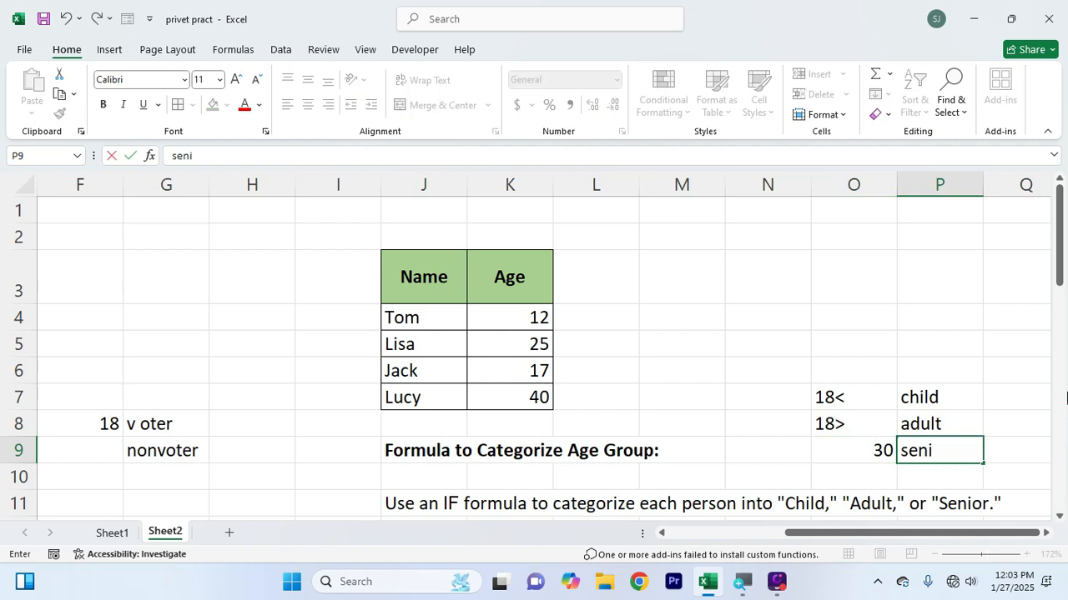
pyautogui.write('or')
pyautogui.press('Return')
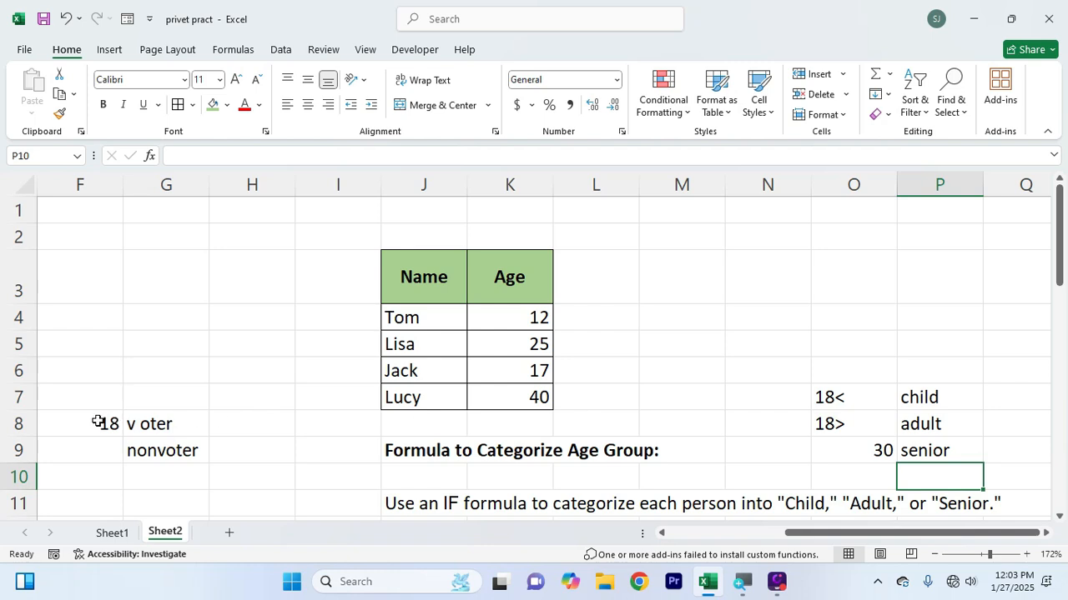
# Compare the voter note in F8:G9 with the age-group note in O7:P9
pyautogui.moveTo(97, 422); pyautogui.dragTo(152, 445)
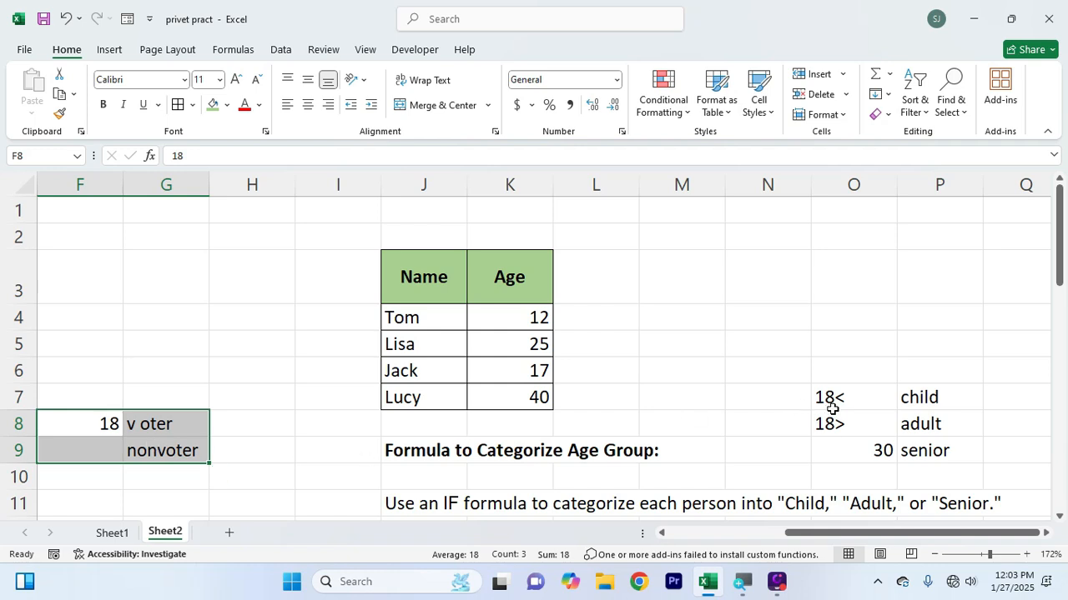
pyautogui.moveTo(831, 404); pyautogui.dragTo(913, 420)
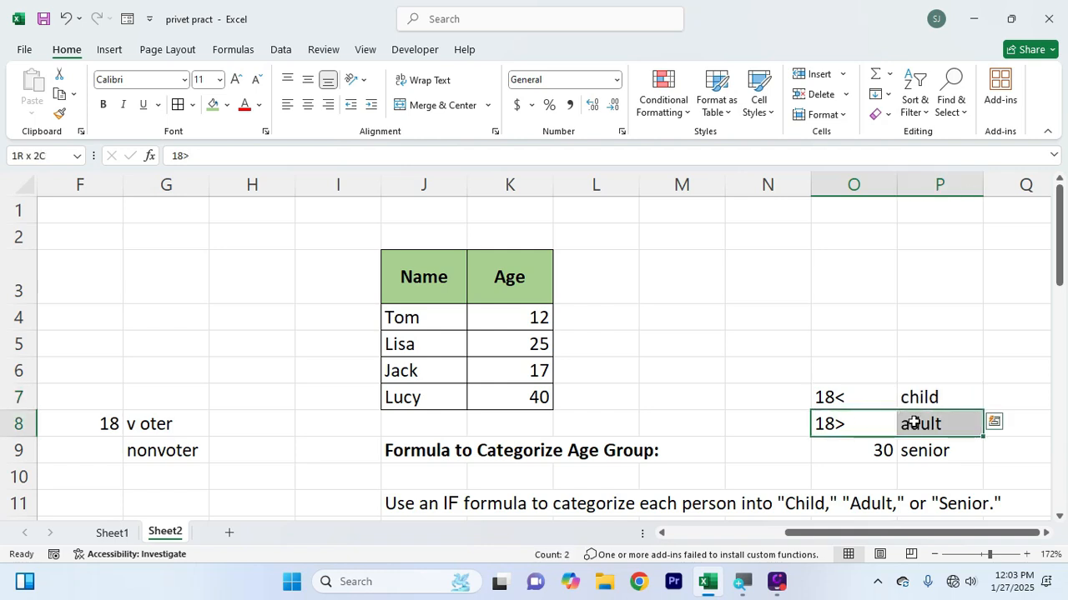
pyautogui.moveTo(869, 450); pyautogui.dragTo(924, 452)
pyautogui.moveTo(866, 406); pyautogui.dragTo(910, 452)
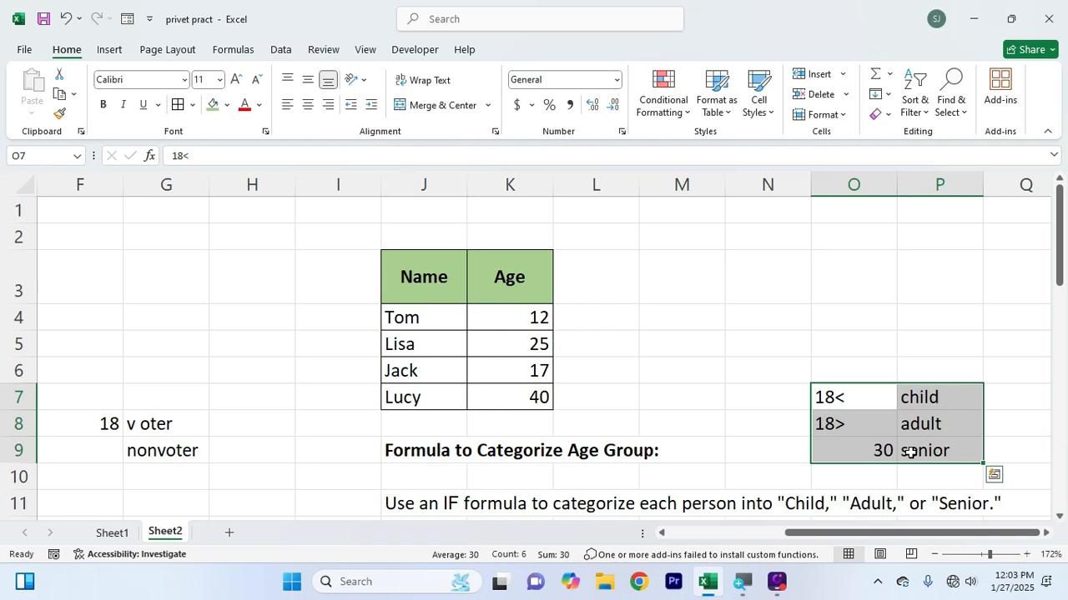
# Begin an IF formula in L4 that tests K4>=30 and returns "senior" when true
pyautogui.click(614, 324)
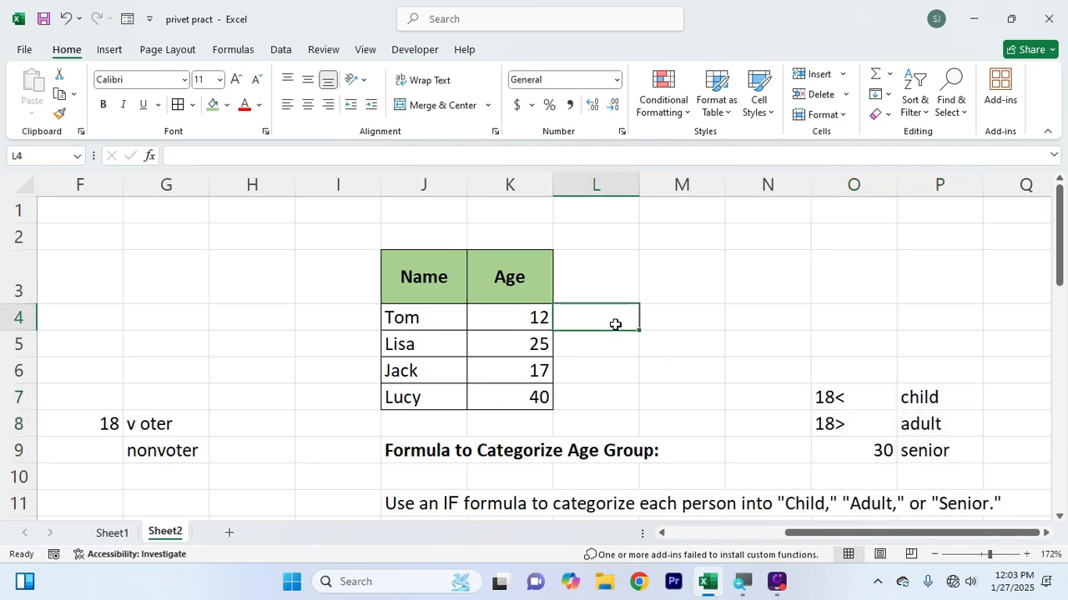
pyautogui.write('=if')
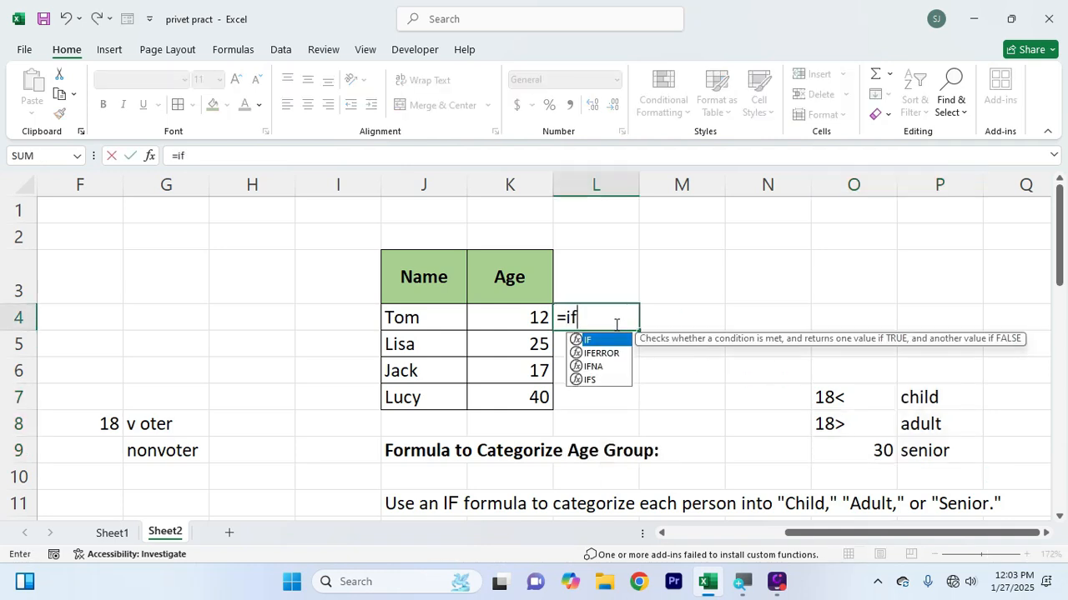
pyautogui.write('(')
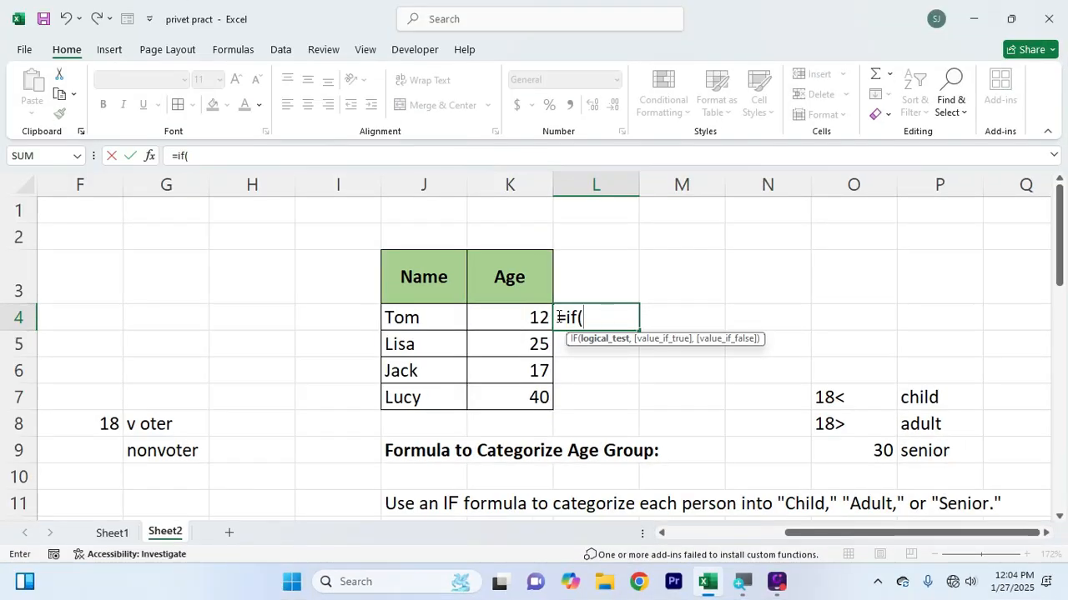
pyautogui.click(530, 317)
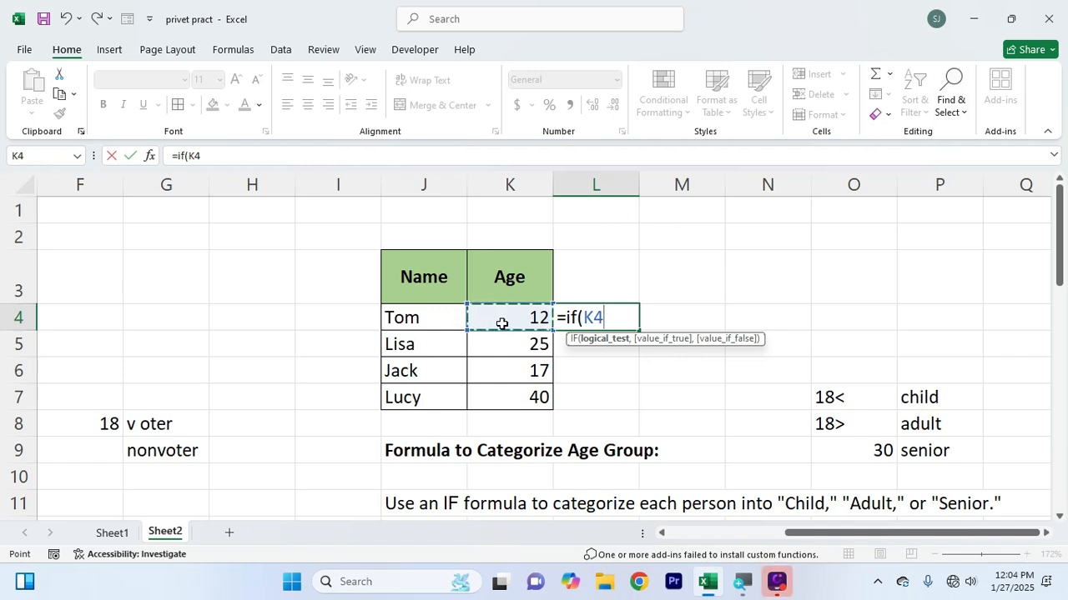
pyautogui.write('>=')
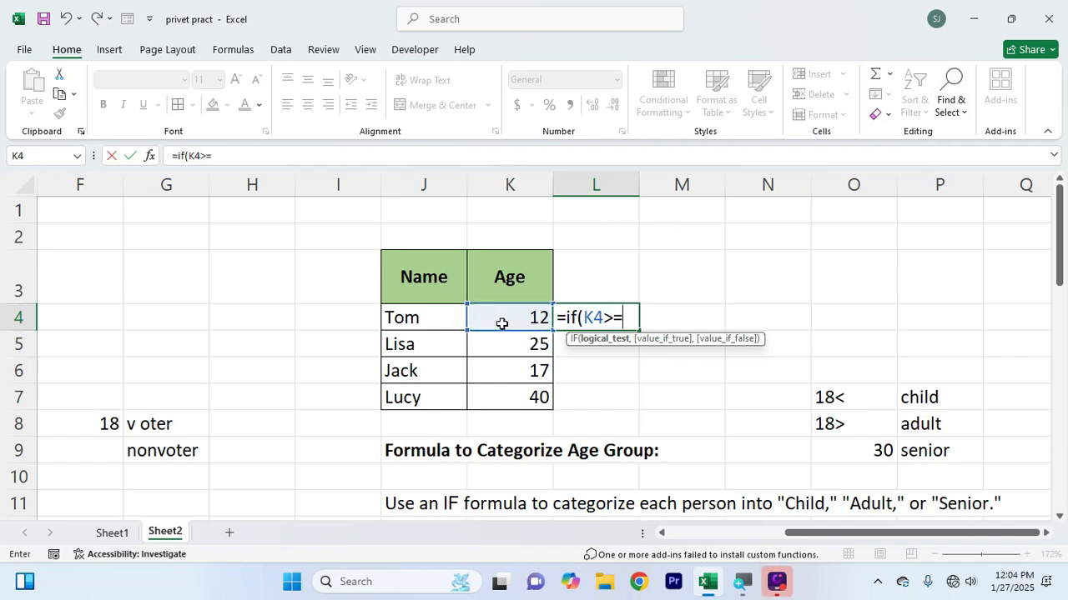
pyautogui.write('30,')
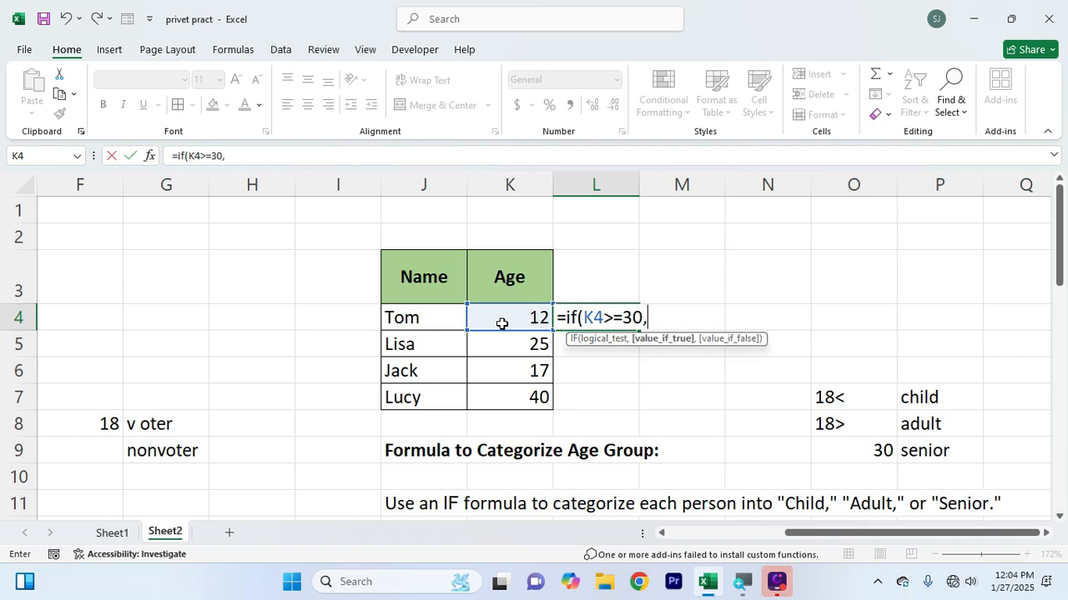
pyautogui.write('"')
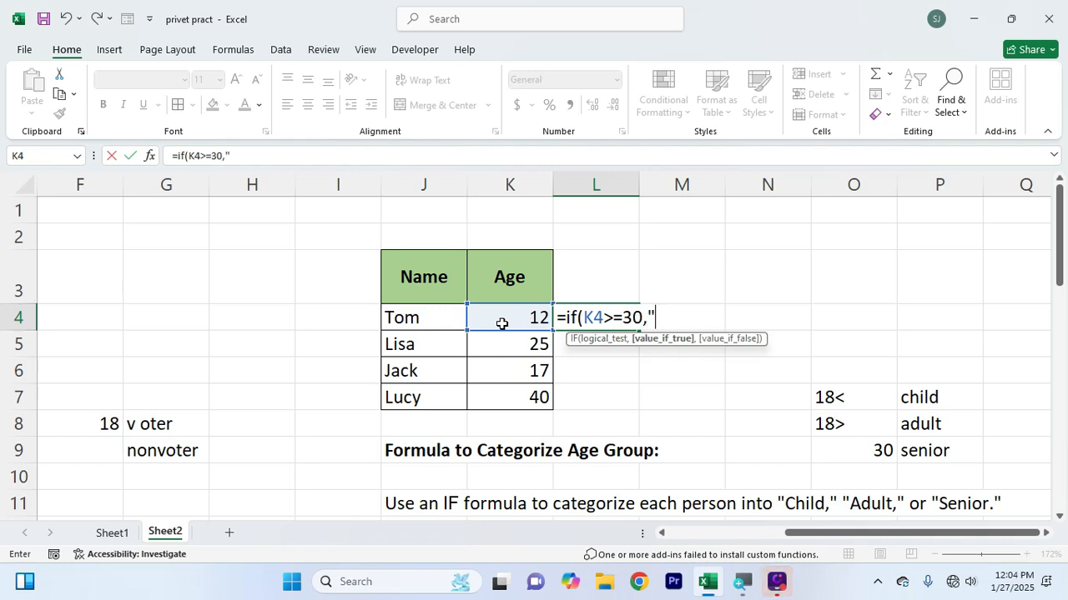
pyautogui.write('seni')
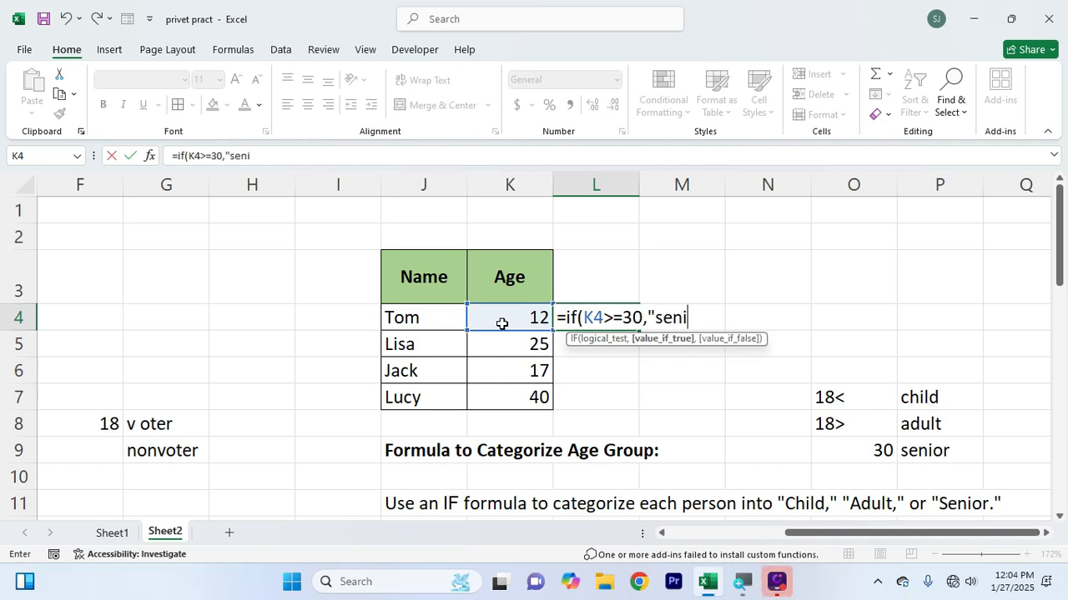
pyautogui.write('or"')
pyautogui.write(',')
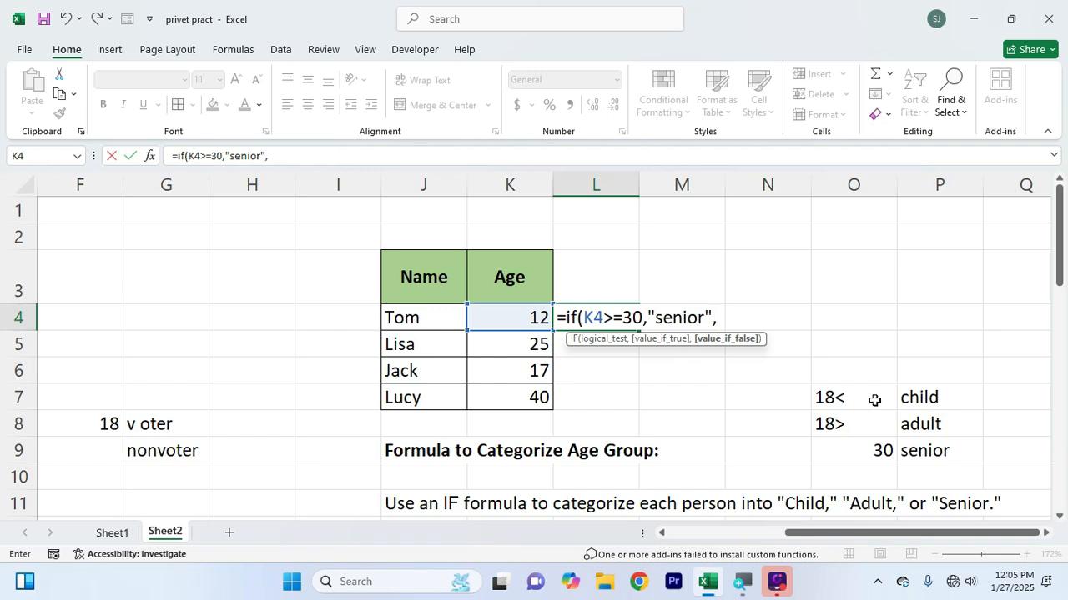
# Nest a second IF in the L4 formula that tests K4>=18 and returns "adult" when true
pyautogui.write('if')
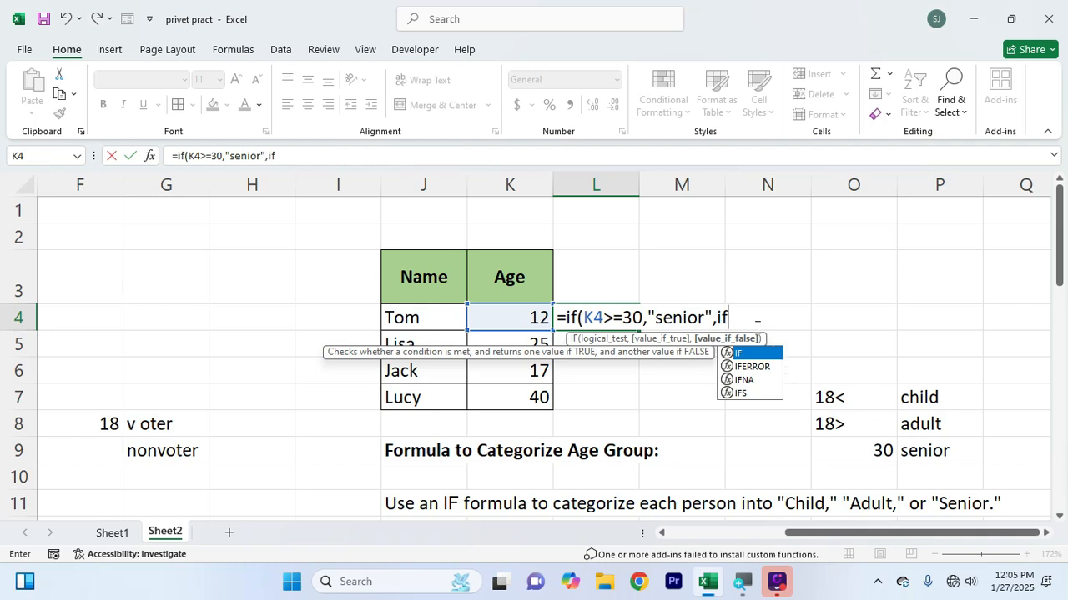
pyautogui.write('(')
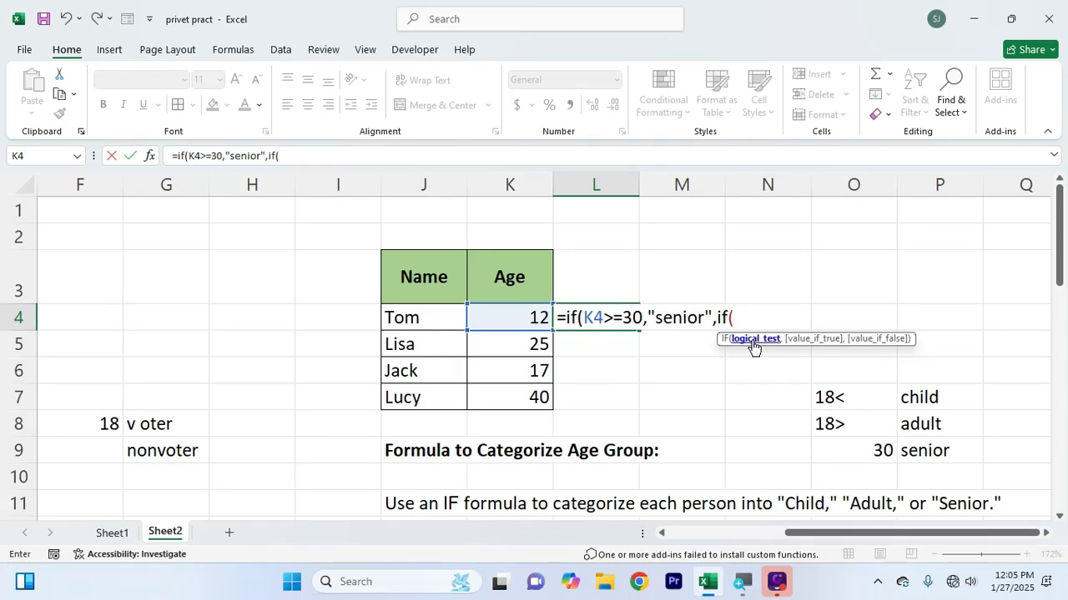
pyautogui.click(520, 319)
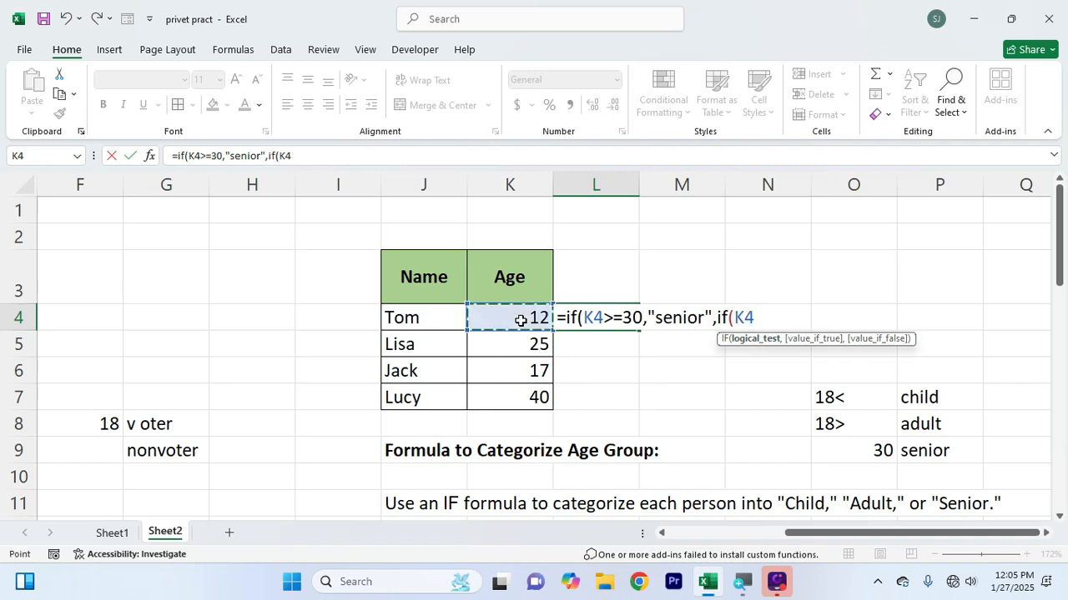
pyautogui.write('>=18')
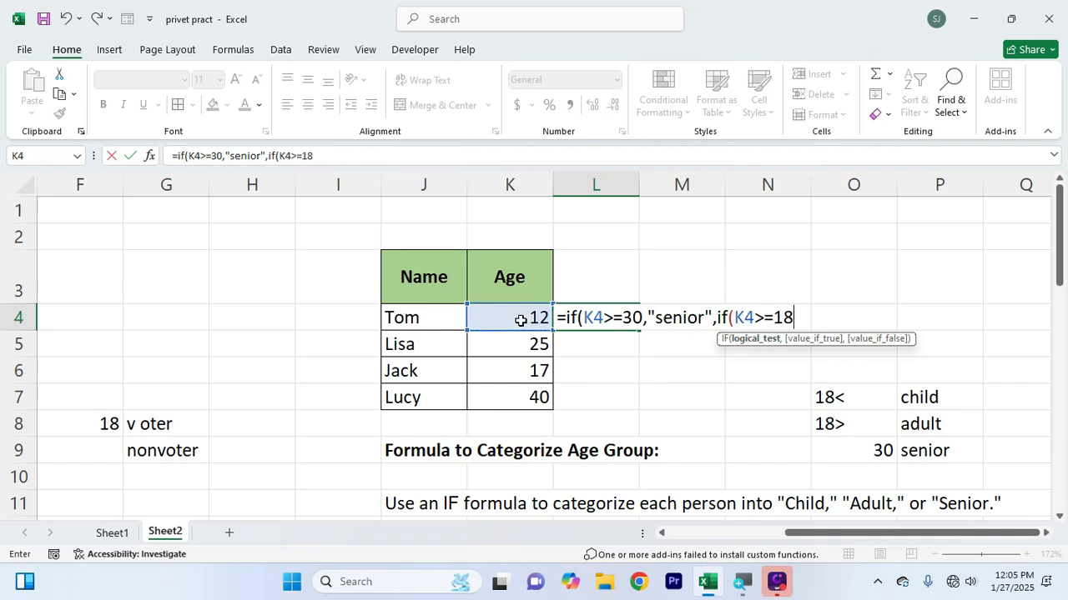
pyautogui.write(',')
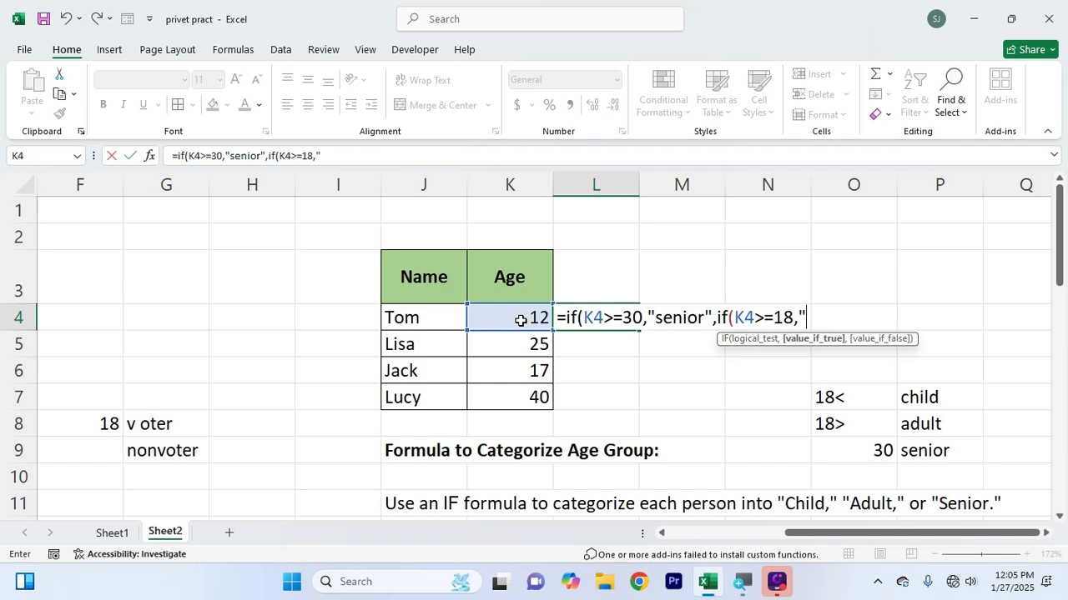
pyautogui.write('"adult"')
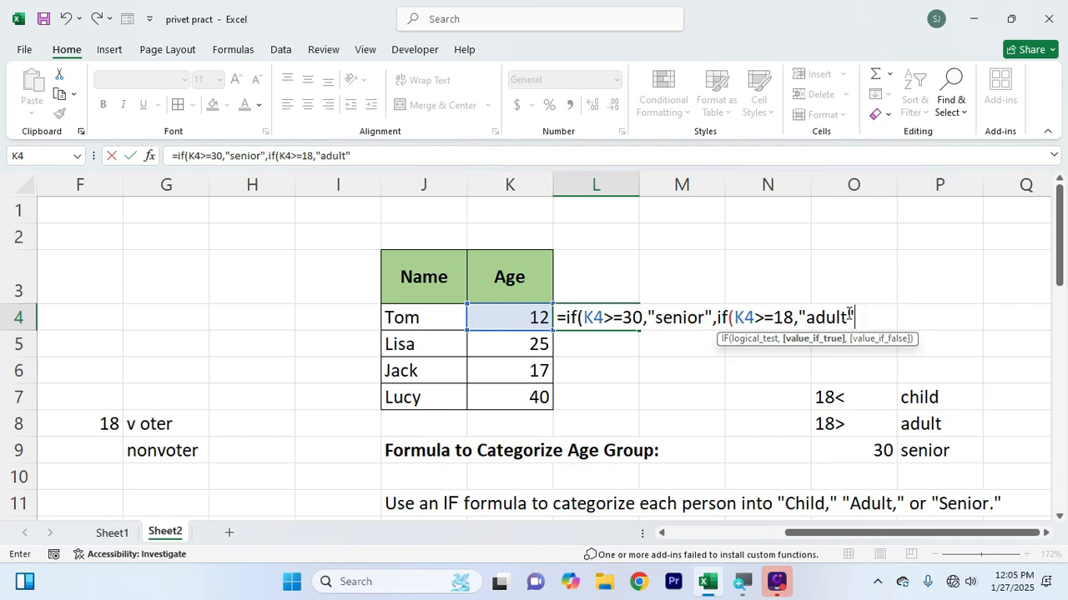
pyautogui.write(',')
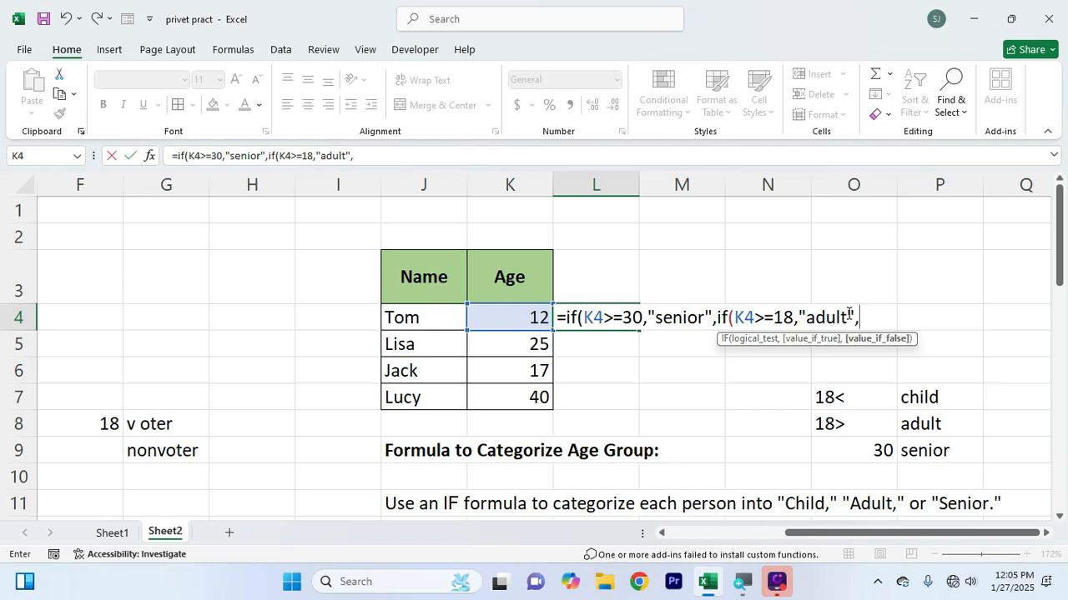
pyautogui.write('if(')
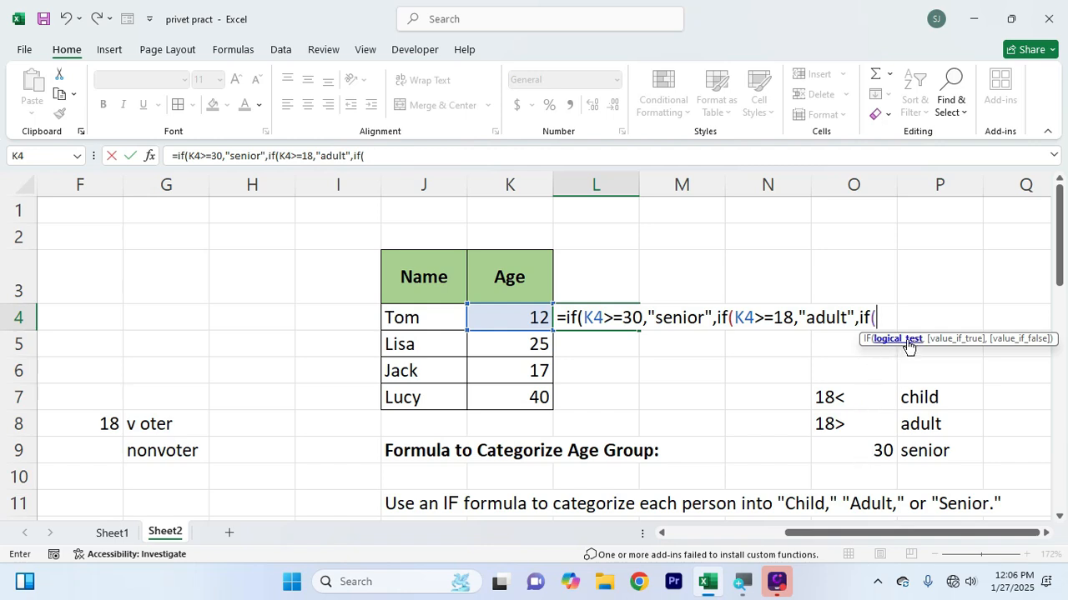
# Nest a third IF in the L4 formula that tests K4<18 and returns "child", and close all three parentheses
pyautogui.click(492, 317)
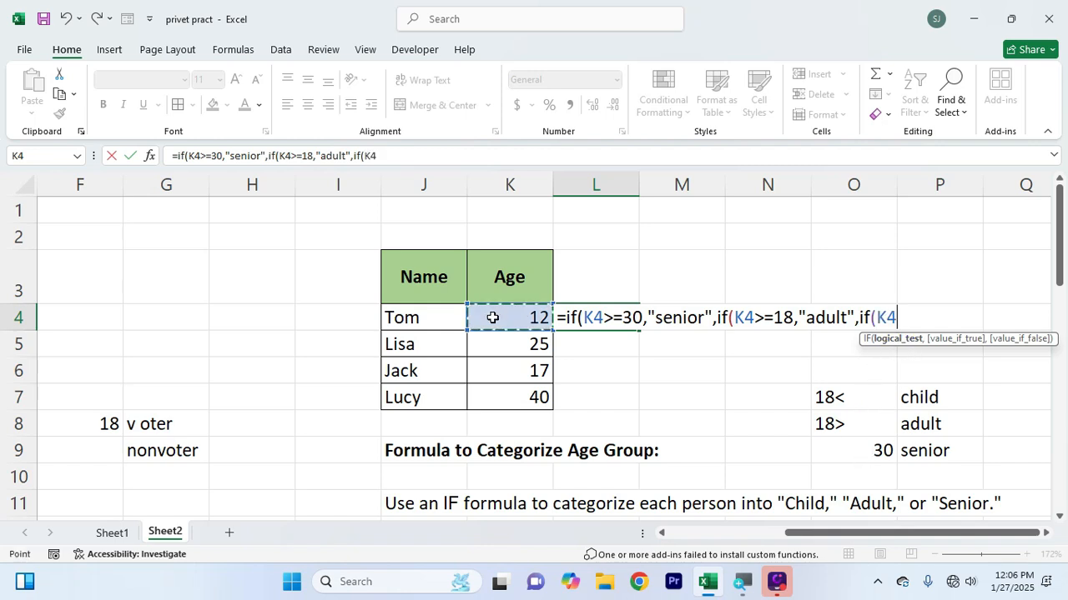
pyautogui.write('<')
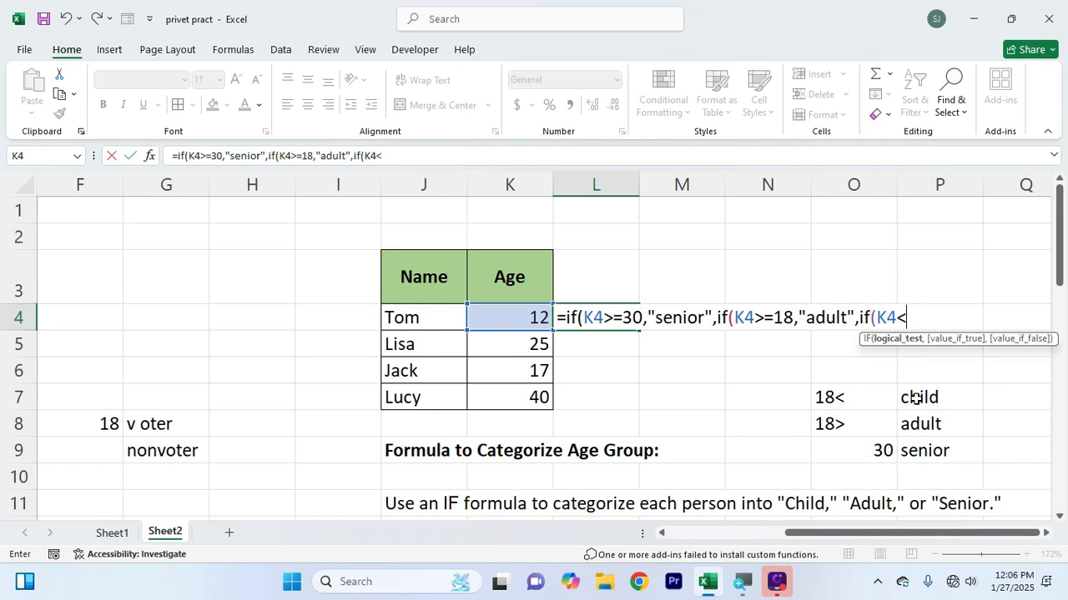
pyautogui.write('18,')
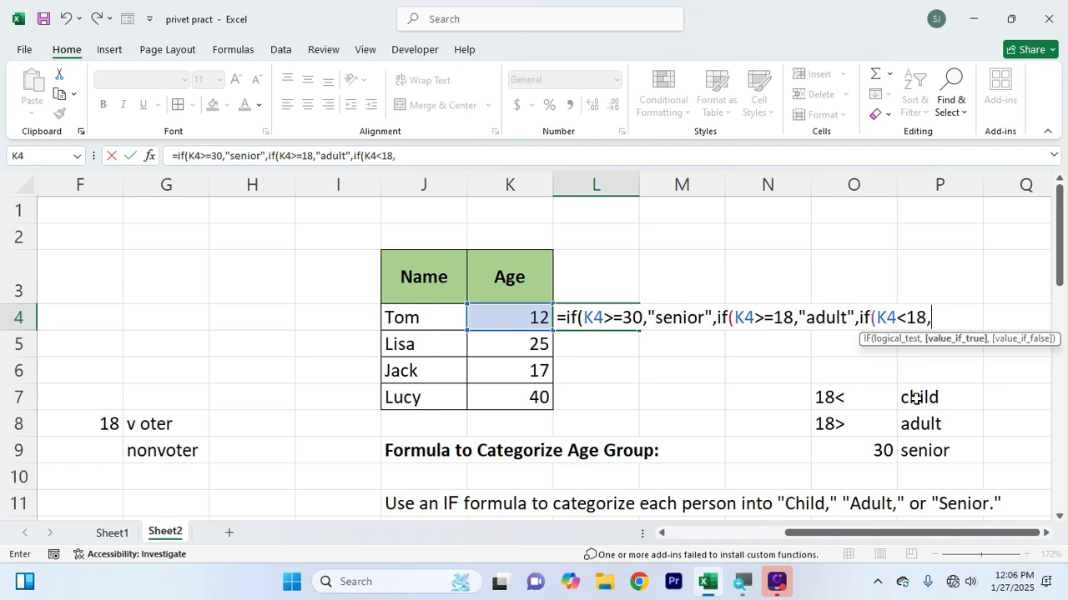
pyautogui.write('"child"')
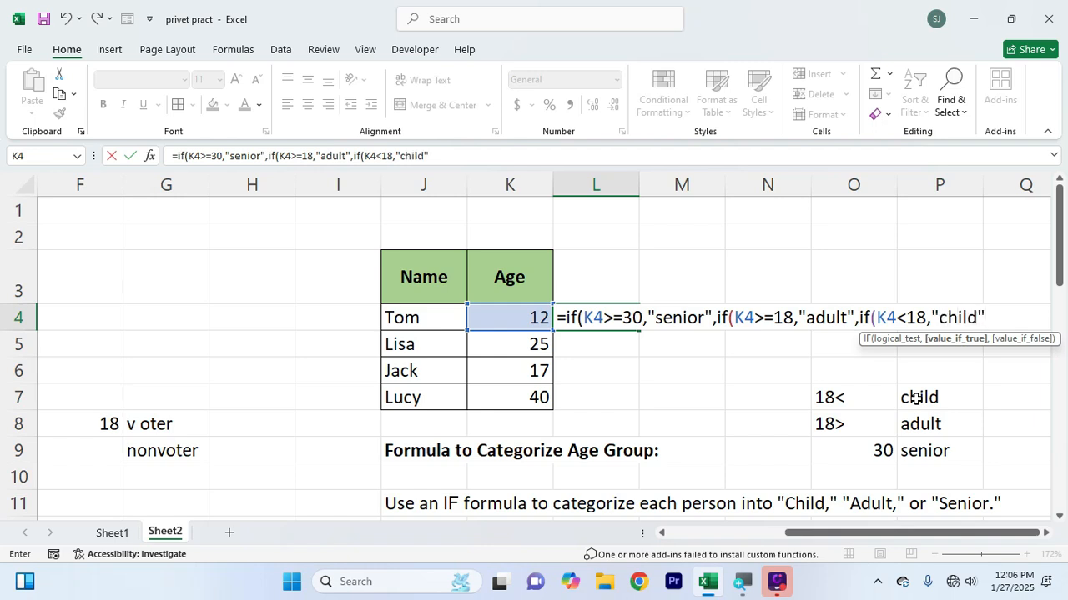
pyautogui.write(')')
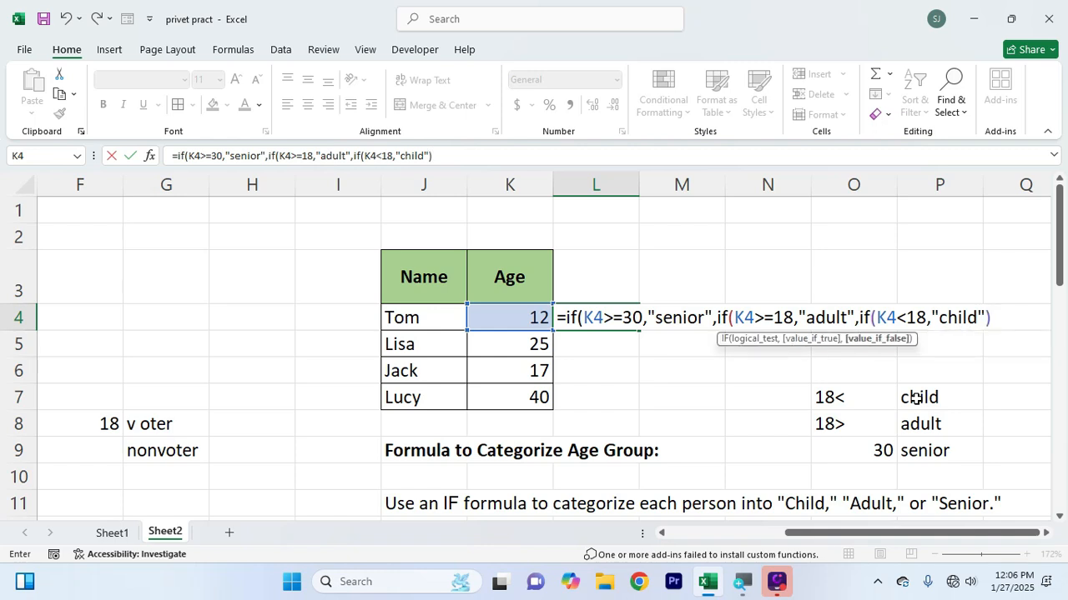
pyautogui.write('))')
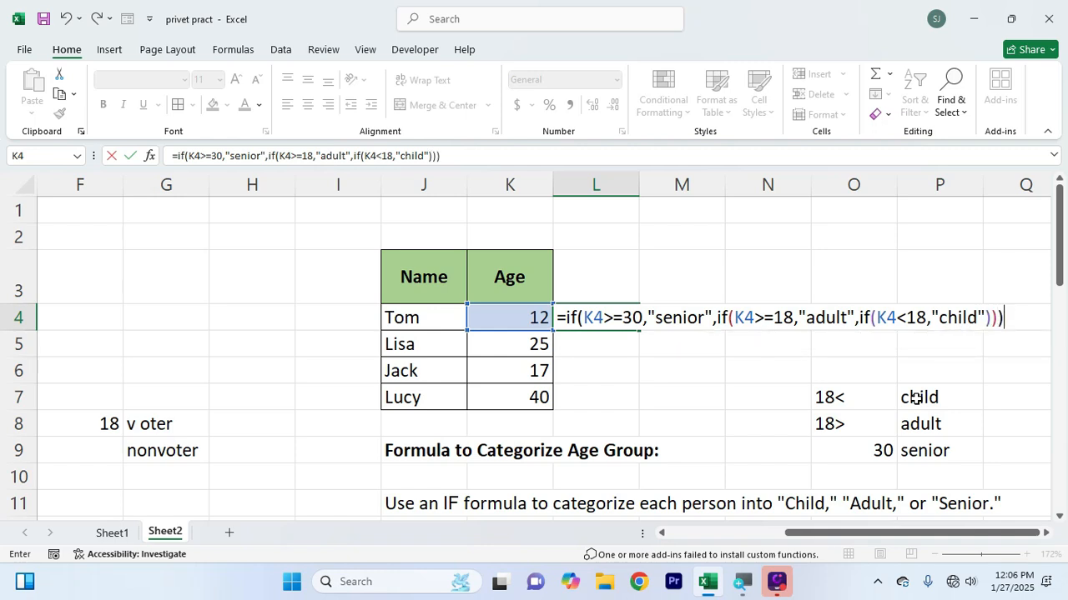
# Confirm the nested IF formula in L4 and fill it down through L7
pyautogui.press('Return')
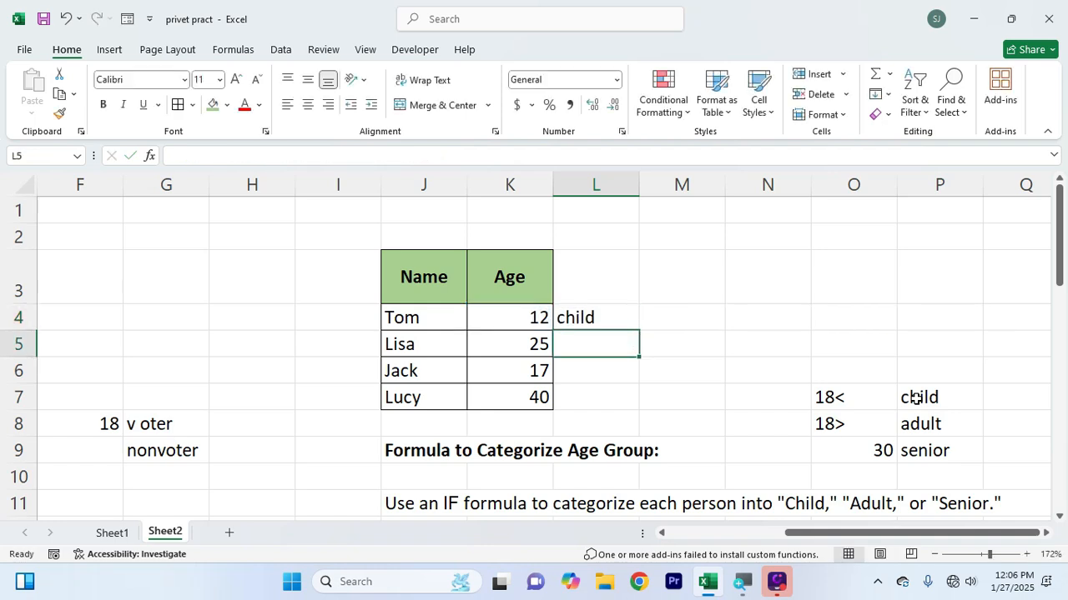
pyautogui.click(628, 321)
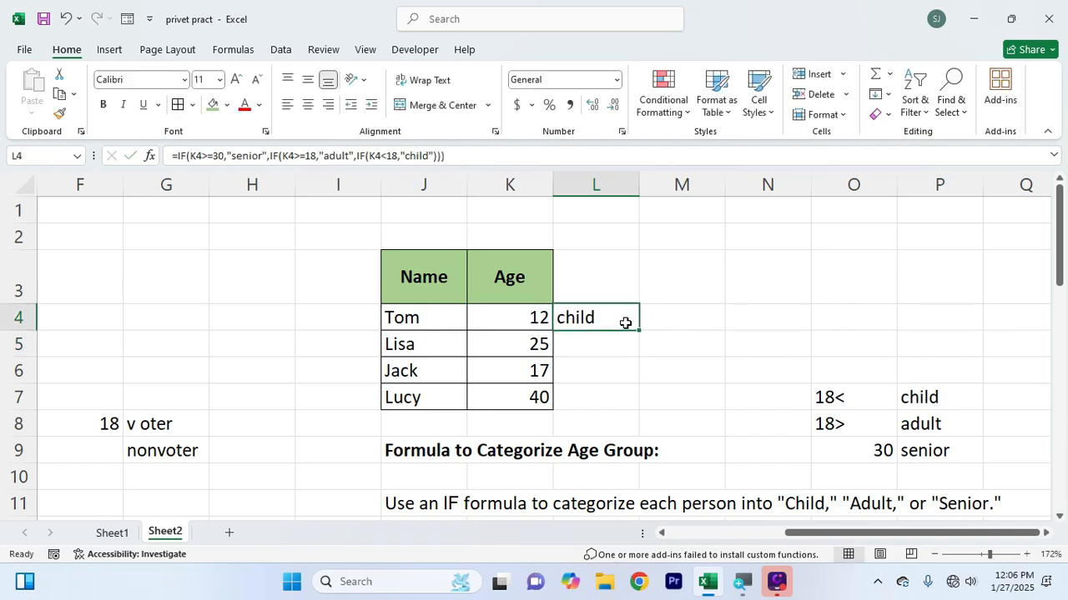
pyautogui.moveTo(639, 331); pyautogui.dragTo(633, 404)
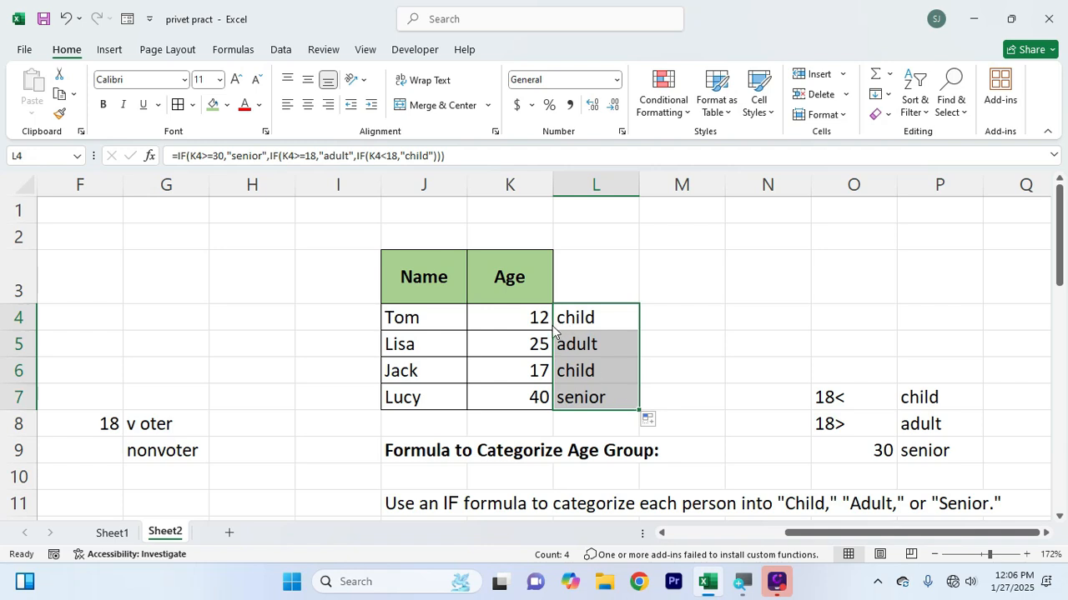
# Check the ages in K4:K7 against the age-group results in L4:L7
pyautogui.click(535, 348)
pyautogui.click(535, 371)
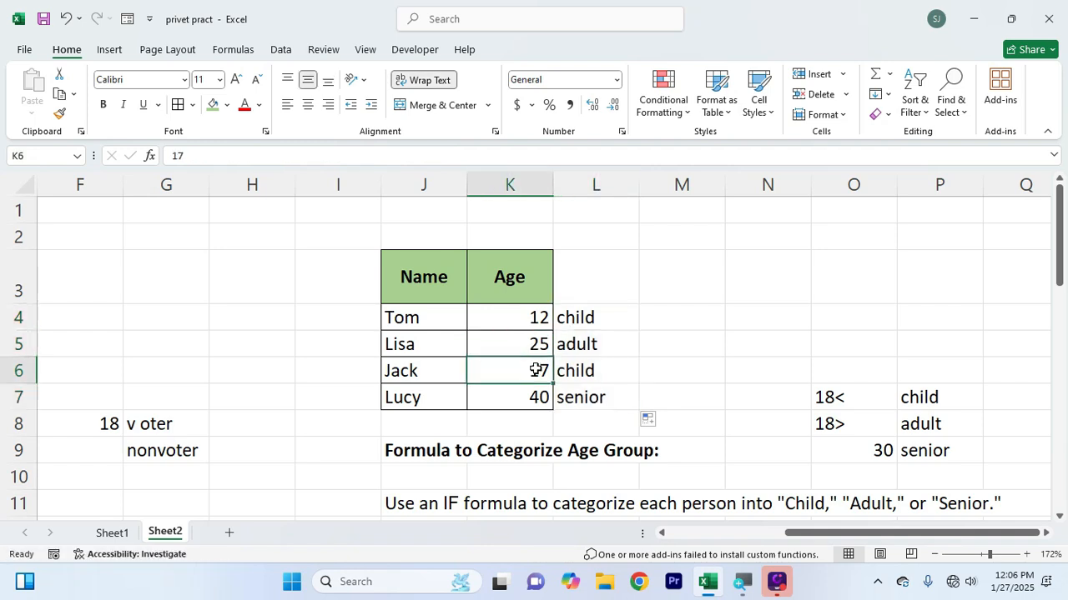
pyautogui.click(533, 395)
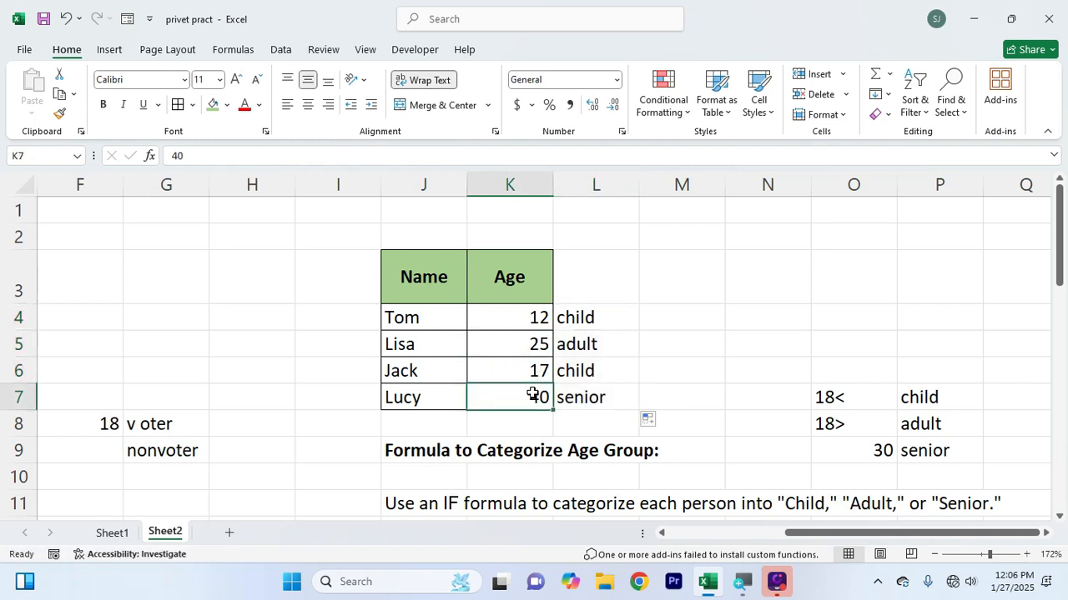
pyautogui.click(588, 396)
pyautogui.click(534, 372)
pyautogui.click(583, 372)
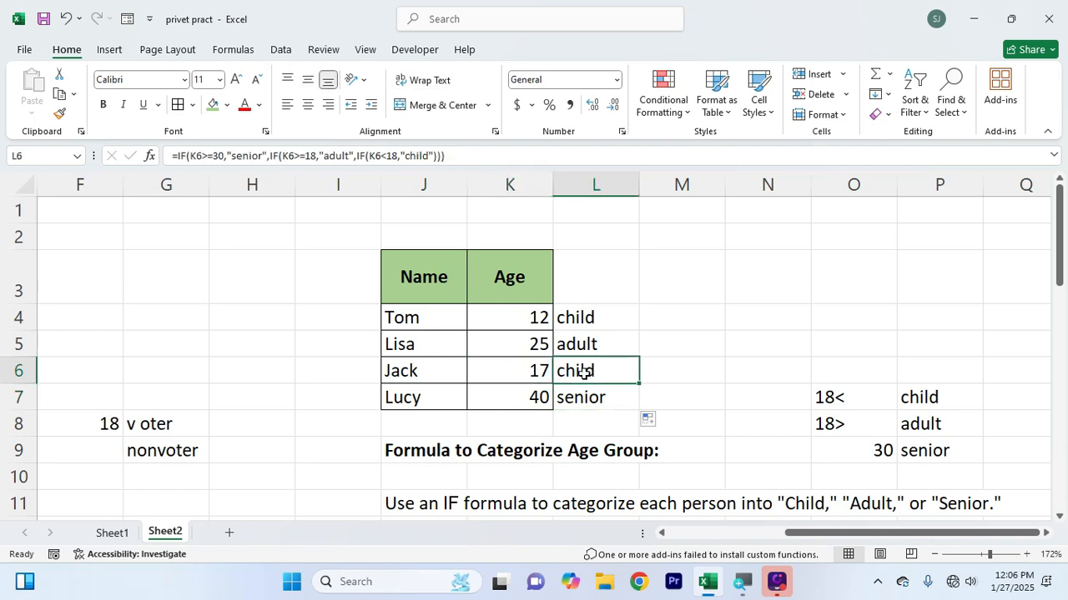
pyautogui.click(531, 343)
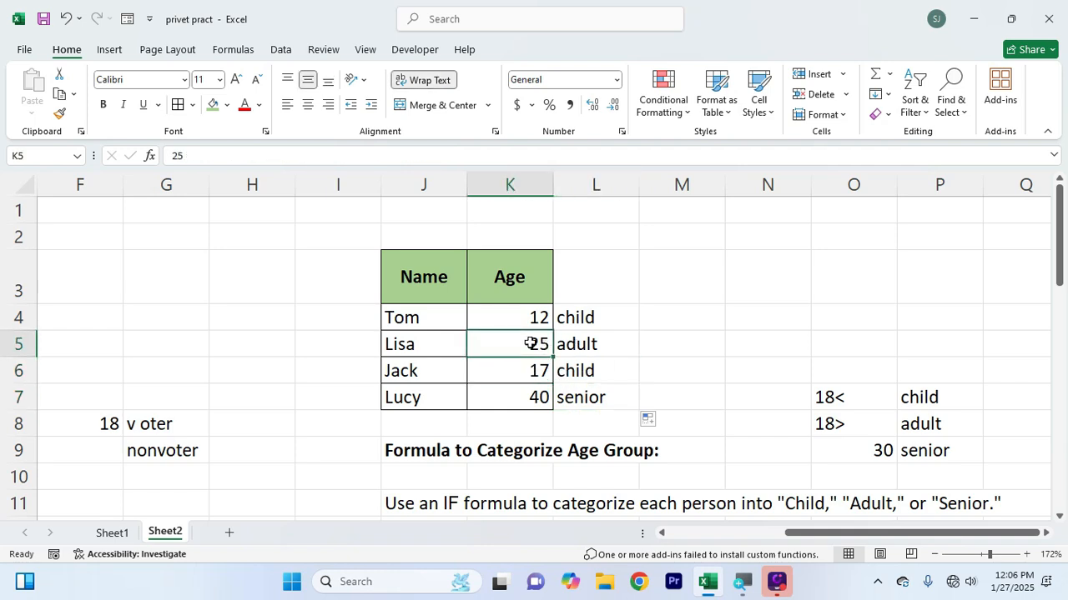
pyautogui.click(531, 315)
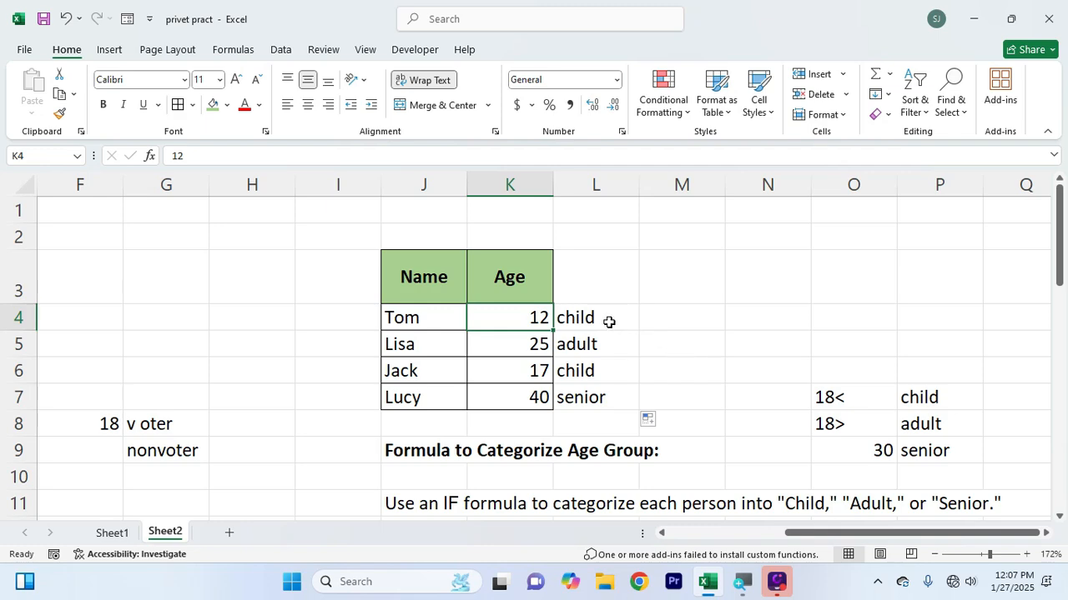
pyautogui.moveTo(611, 320); pyautogui.dragTo(600, 407)
# Beside the "Below 50: F" rule of the grade exercise, enter 50< in D35 and f in E35
pyautogui.scroll(-7, 409, 417)
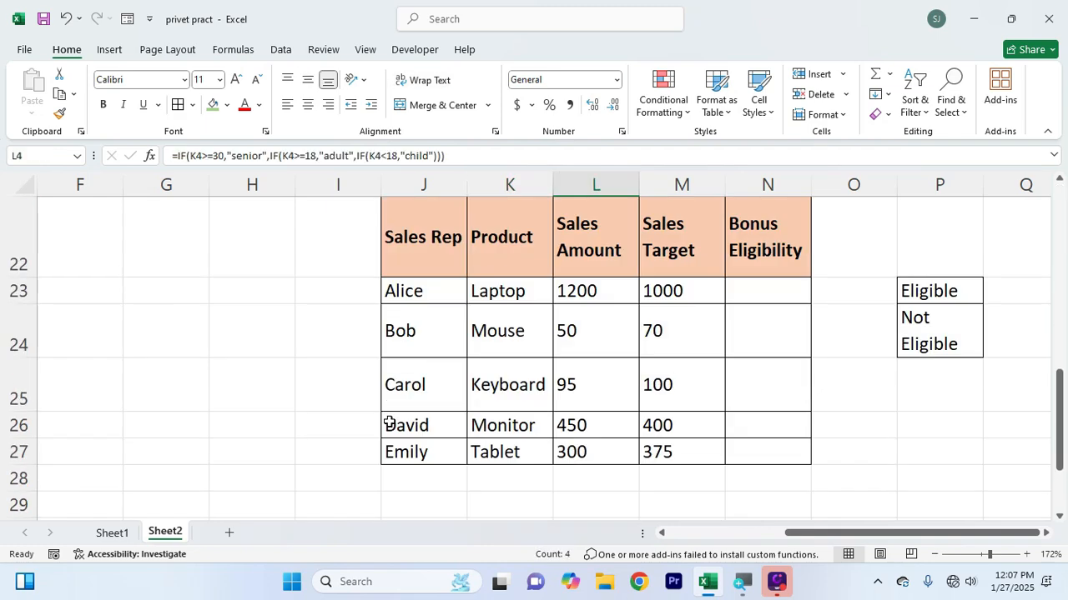
pyautogui.moveTo(806, 537); pyautogui.dragTo(500, 537)
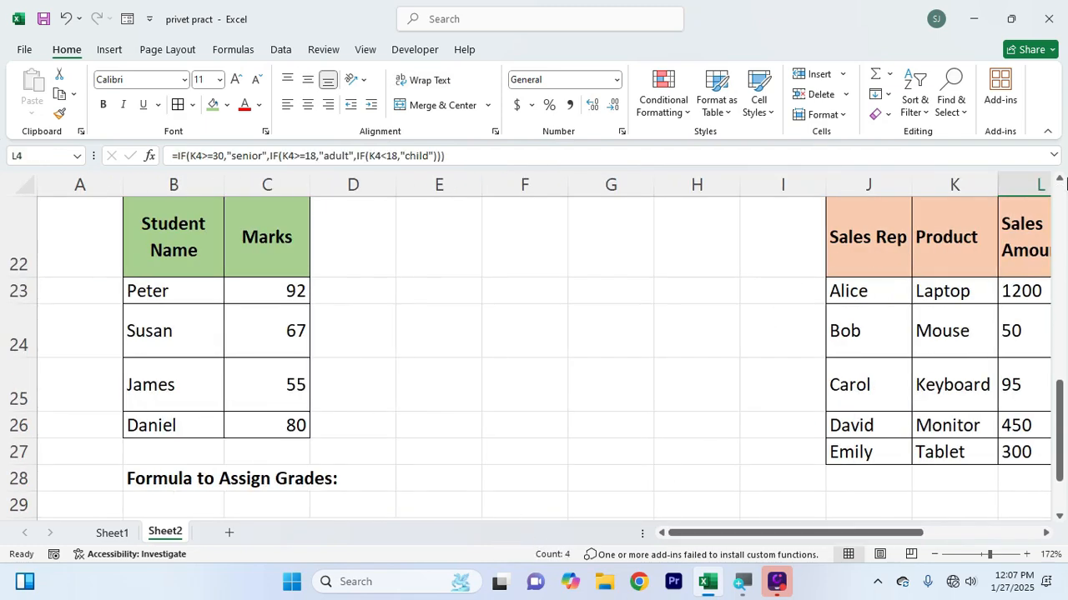
pyautogui.scroll(-2, 362, 409)
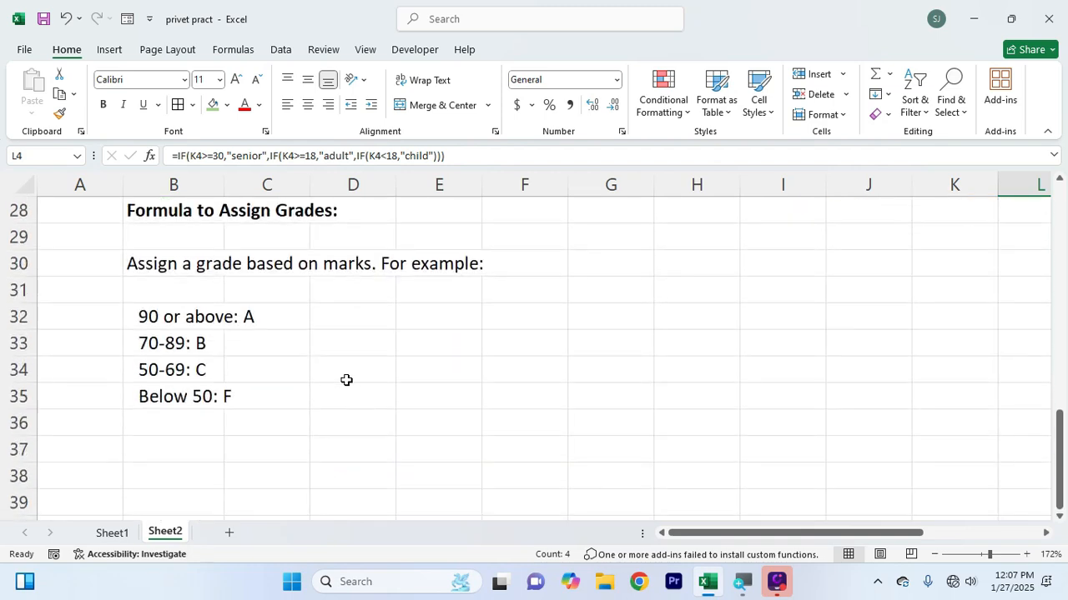
pyautogui.scroll(4, 345, 379)
pyautogui.scroll(-2, 345, 379)
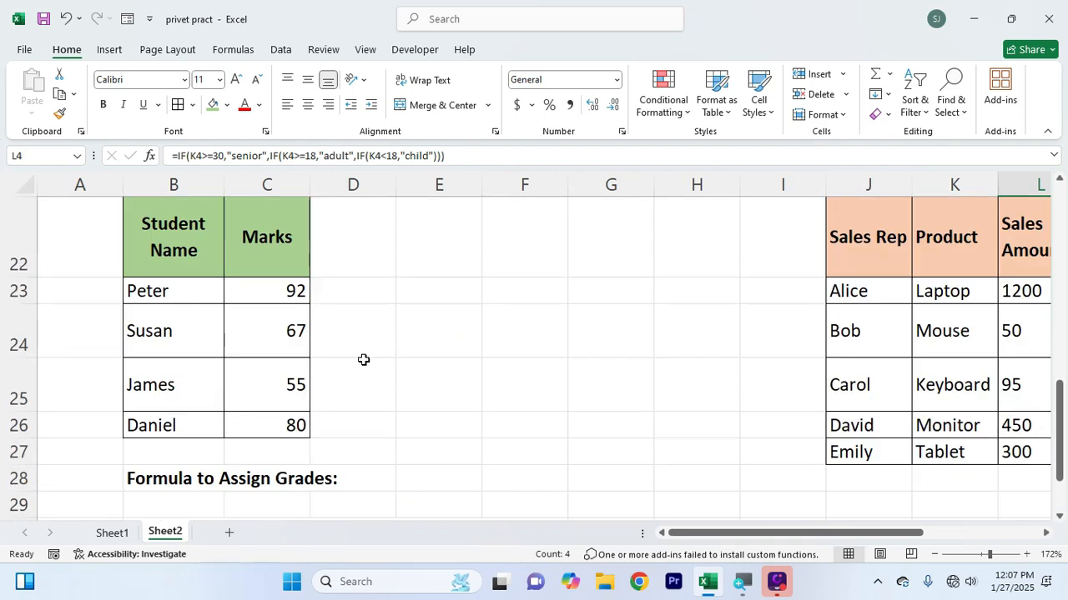
pyautogui.scroll(-2, 341, 397)
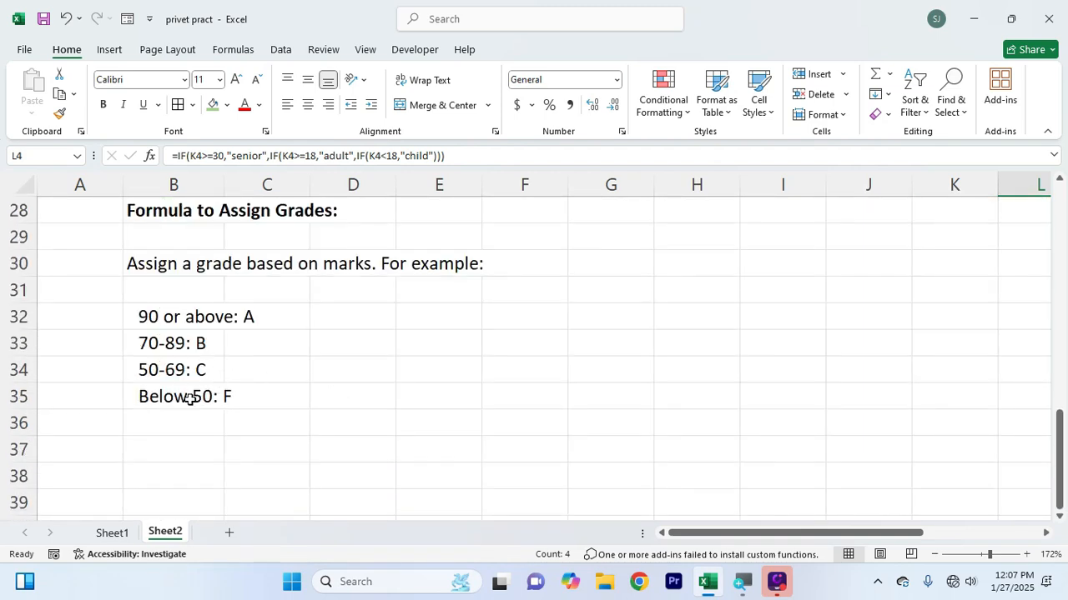
pyautogui.click(250, 397)
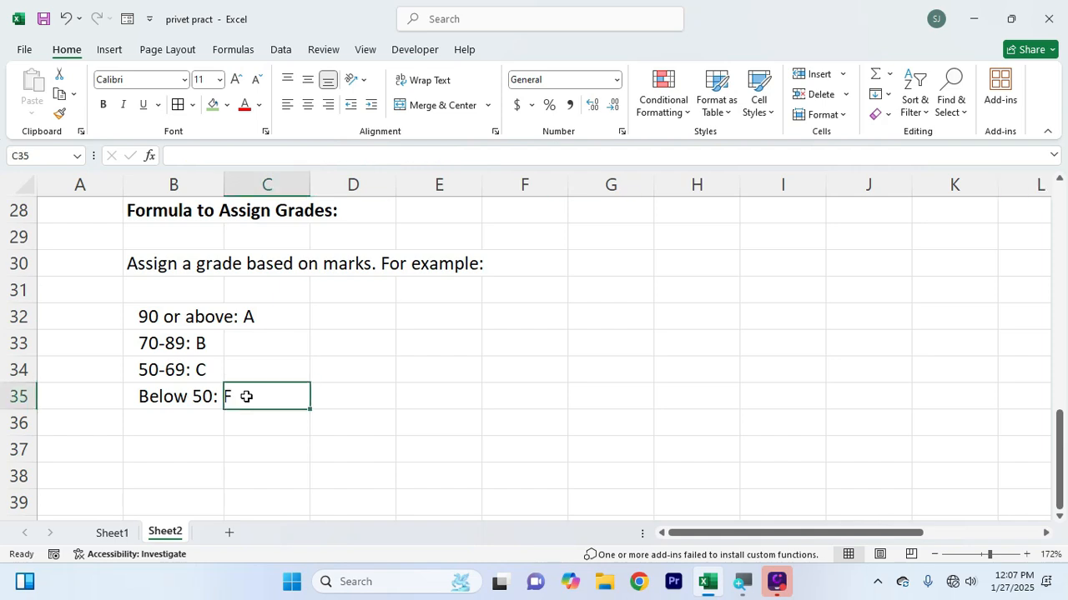
pyautogui.click(351, 401)
pyautogui.write('50<')
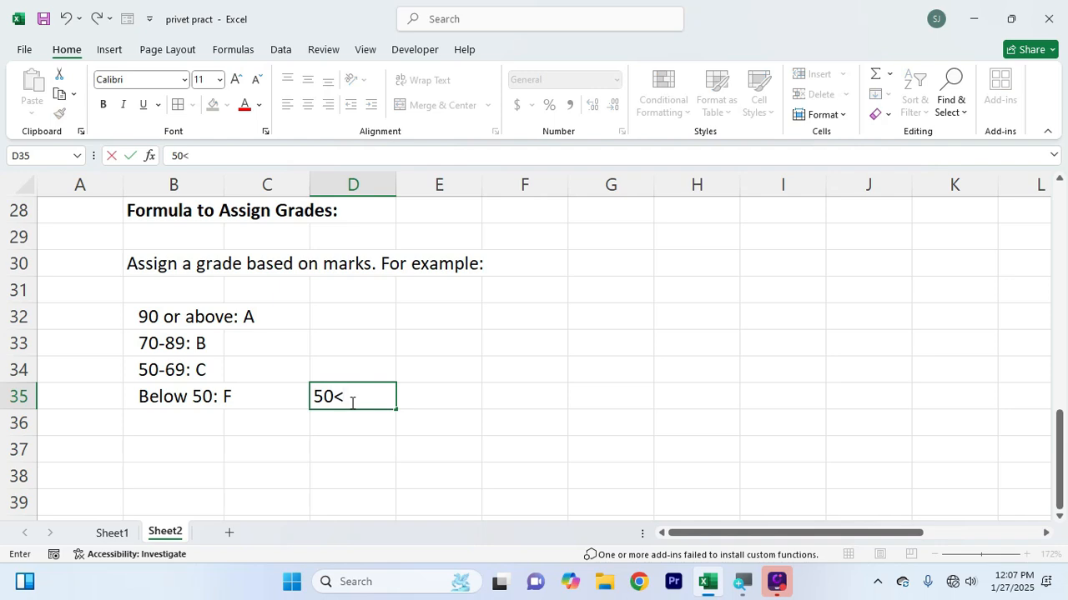
pyautogui.press('Tab')
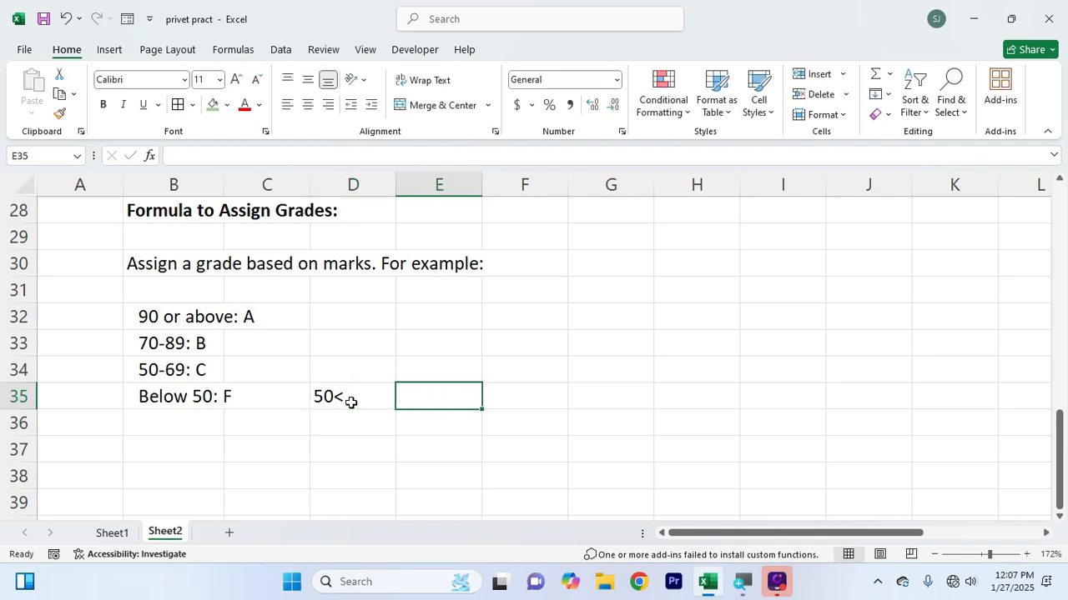
pyautogui.write('f')
pyautogui.hotkey('shift', 'Return')
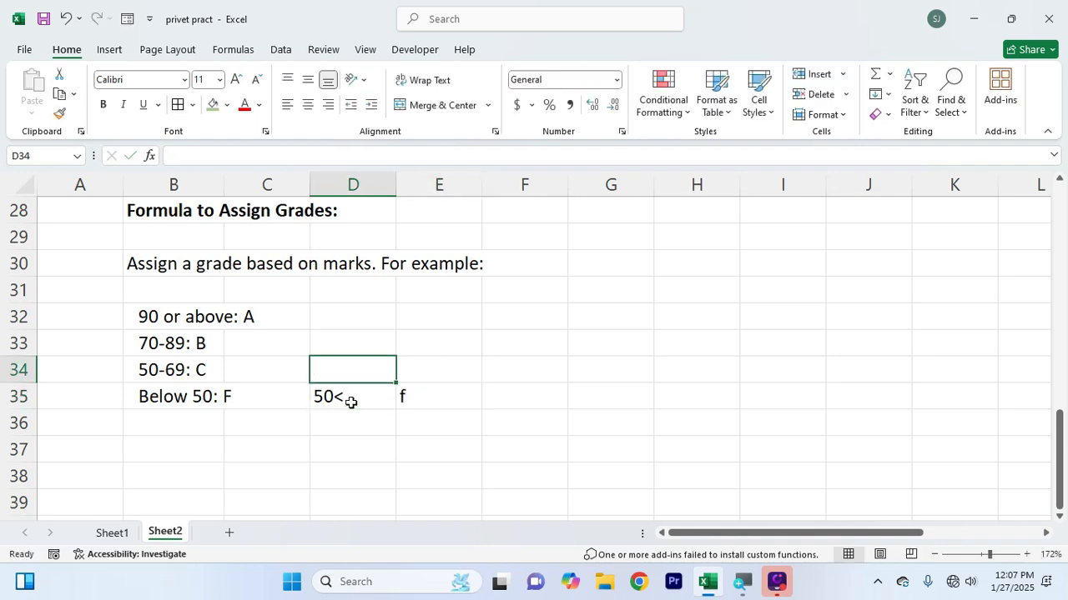
# Note the C grade rule by entering 50> in D34 and c in E34
pyautogui.write('50')
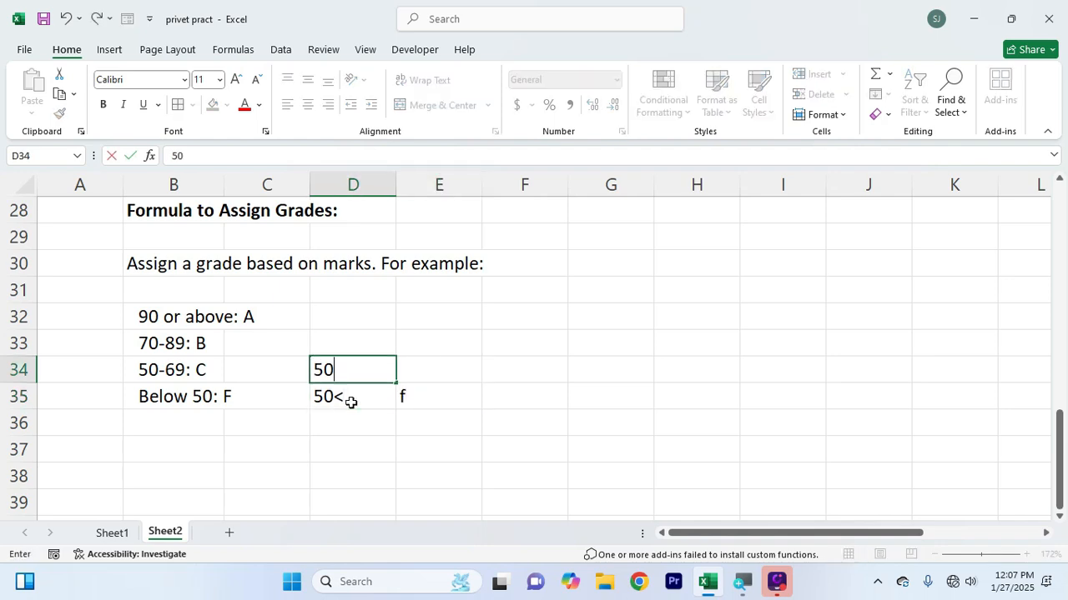
pyautogui.write('>')
pyautogui.press('Tab')
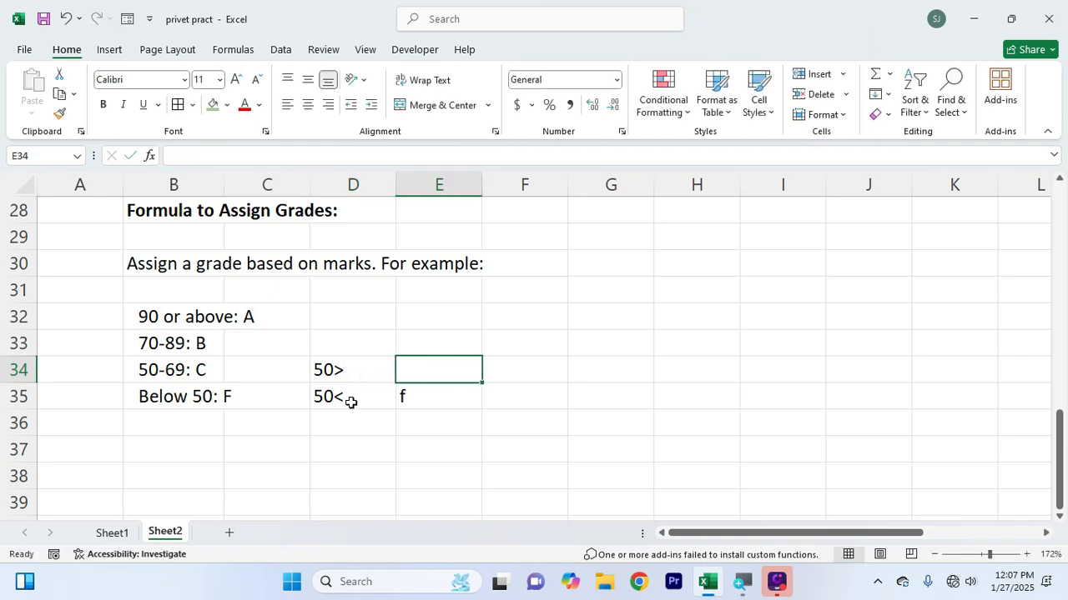
pyautogui.write('c')
pyautogui.press('Up')
pyautogui.press('Left')
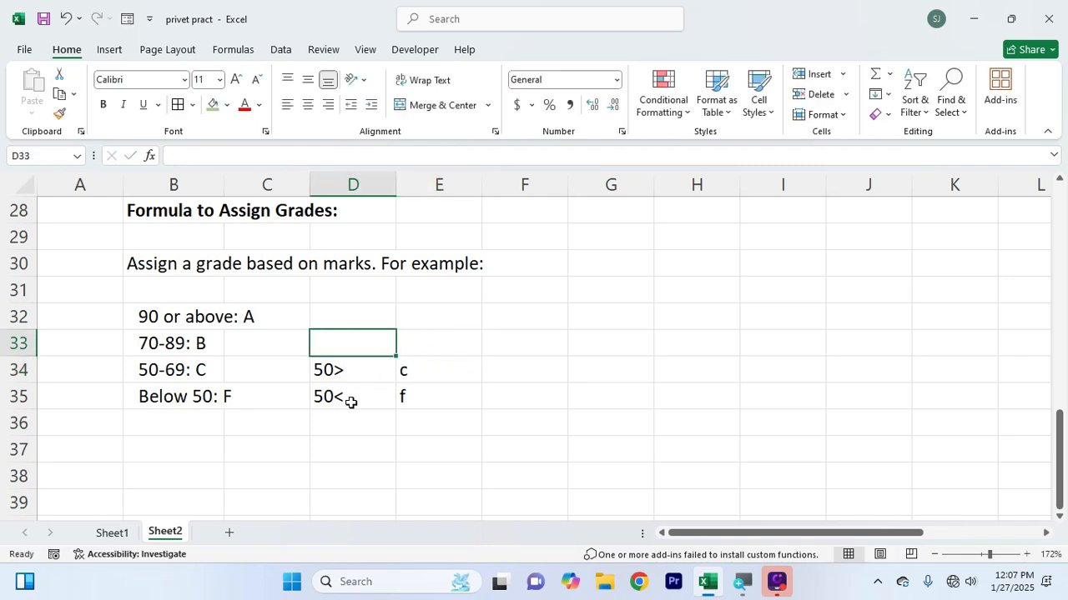
# Note the B grade rule by entering 70> in D33 and b in E33
pyautogui.write('70')
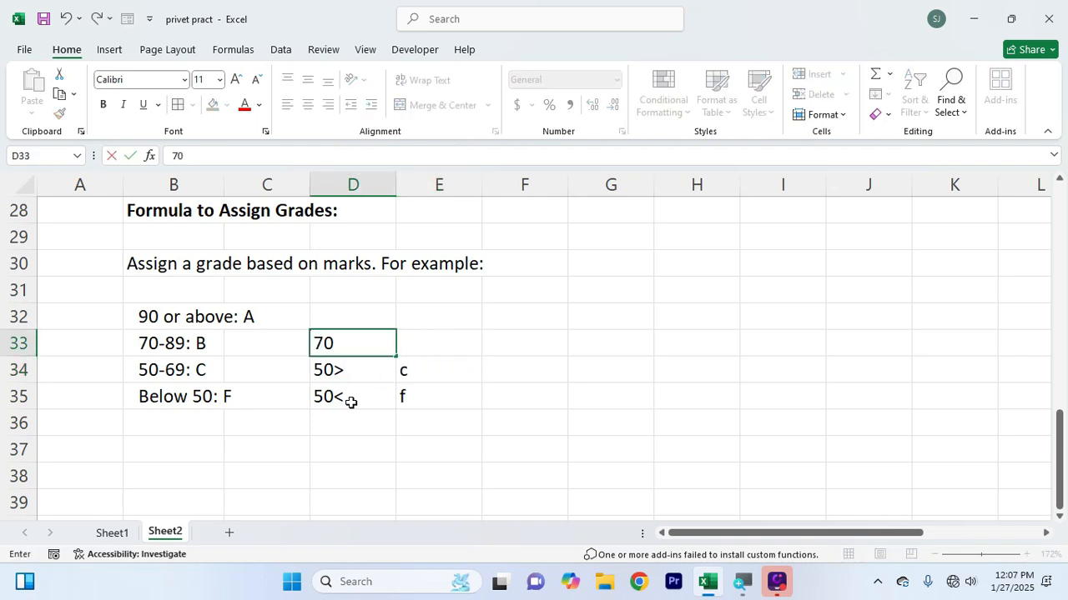
pyautogui.write('>')
pyautogui.press('Tab')
pyautogui.write('b')
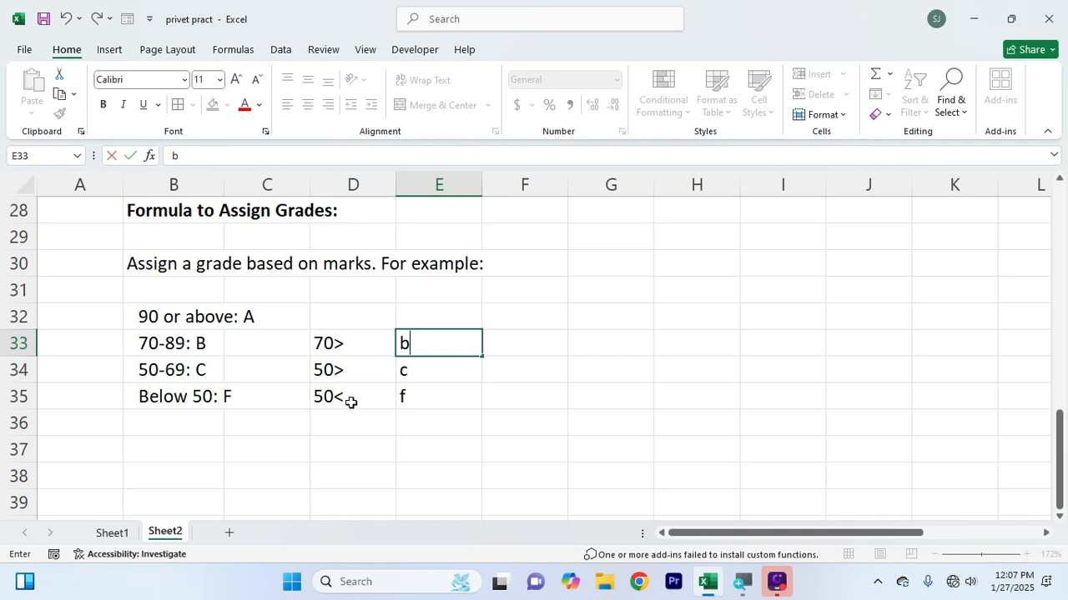
pyautogui.click(331, 343)
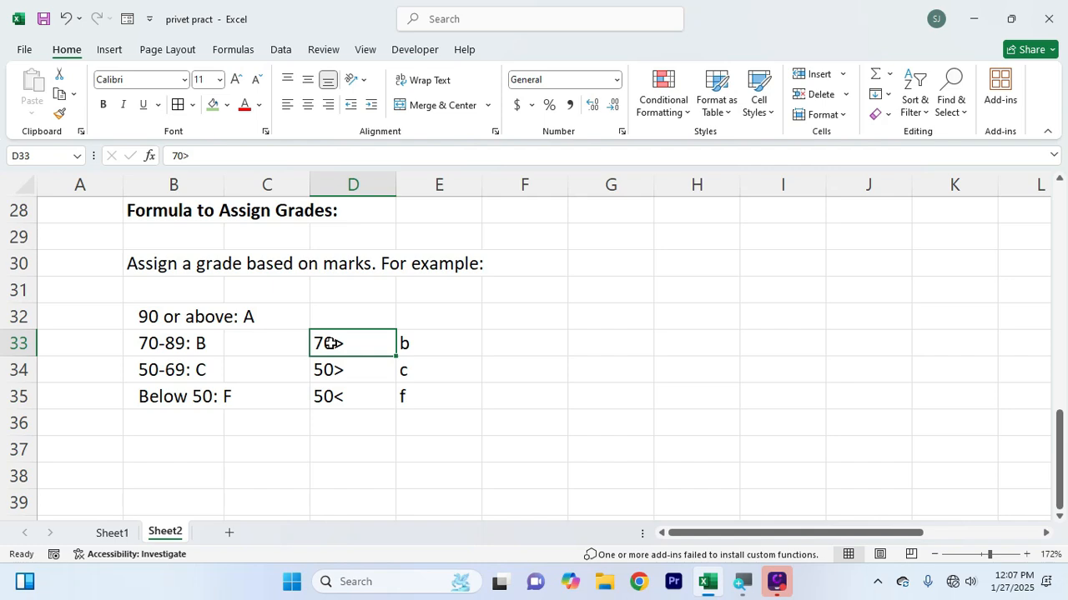
pyautogui.click(404, 342)
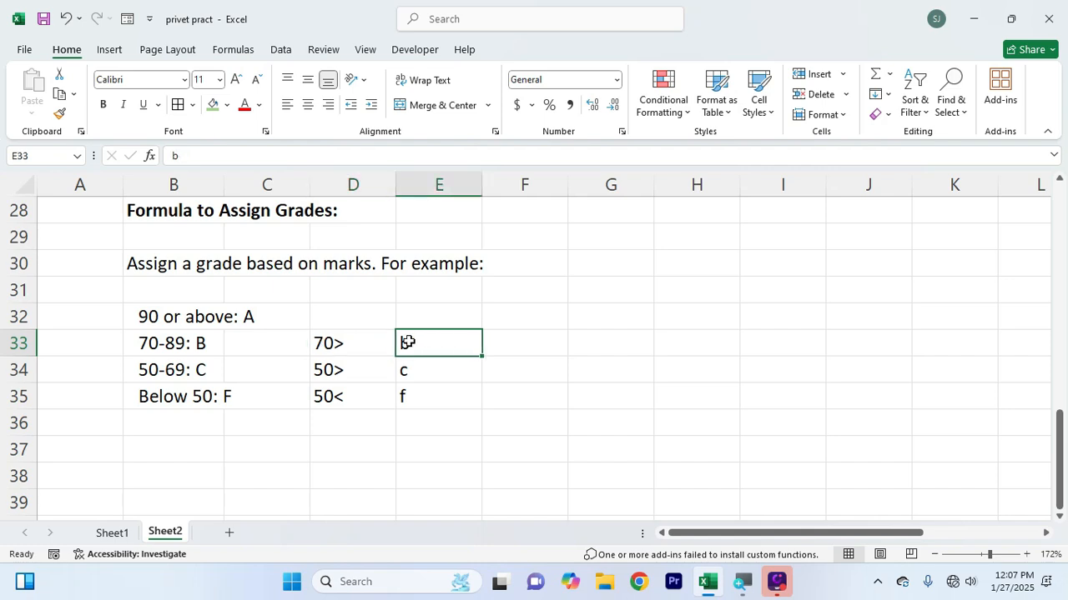
# Note the top grade rule by entering 90> in D32 and a in E32
pyautogui.click(328, 320)
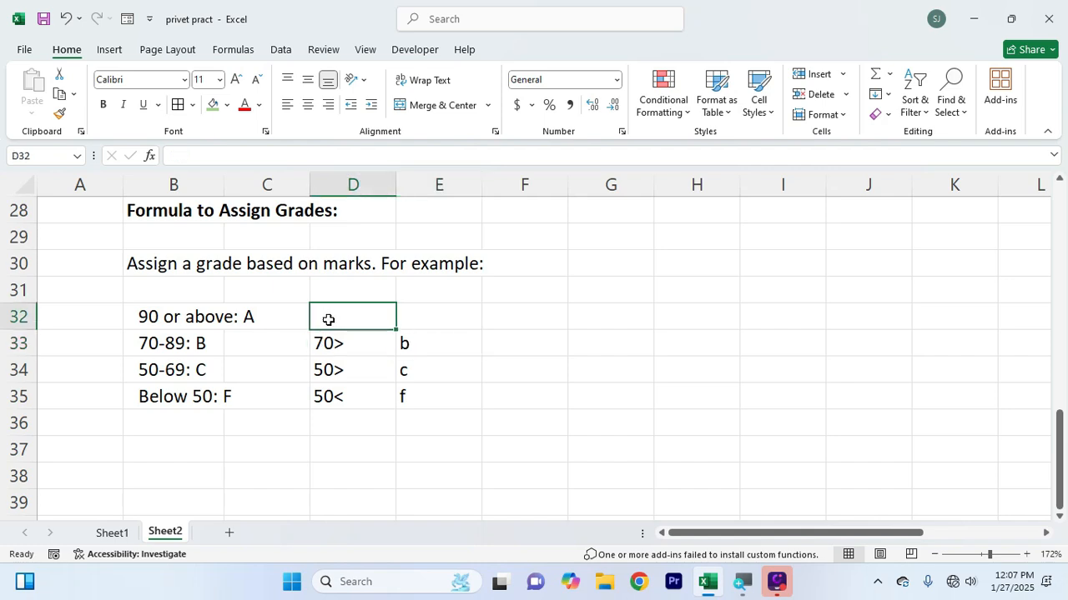
pyautogui.write('90>')
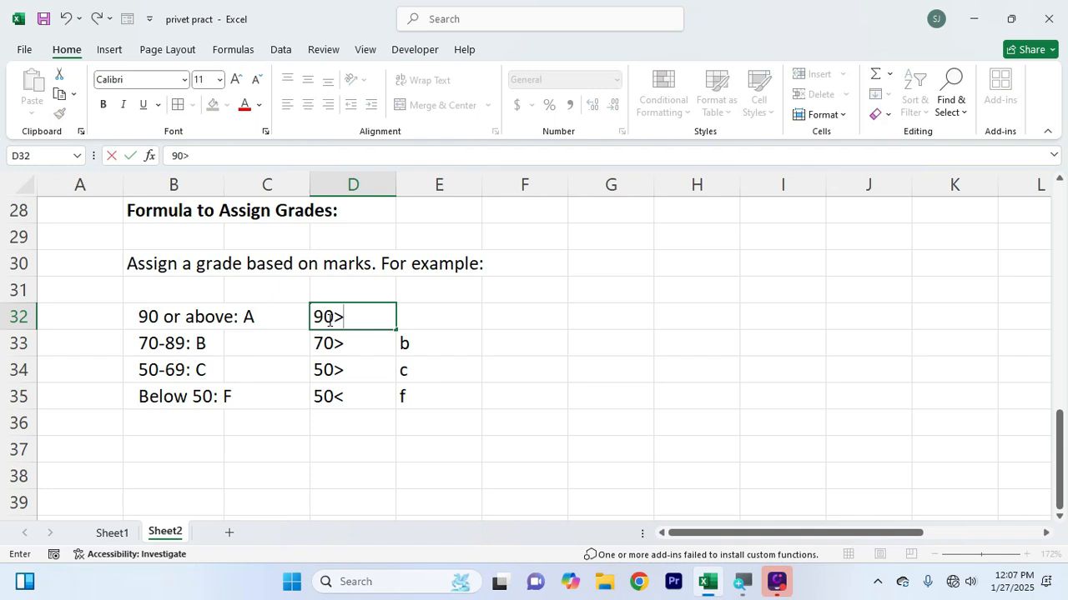
pyautogui.write('a')
pyautogui.press('BackSpace')
pyautogui.press('Tab')
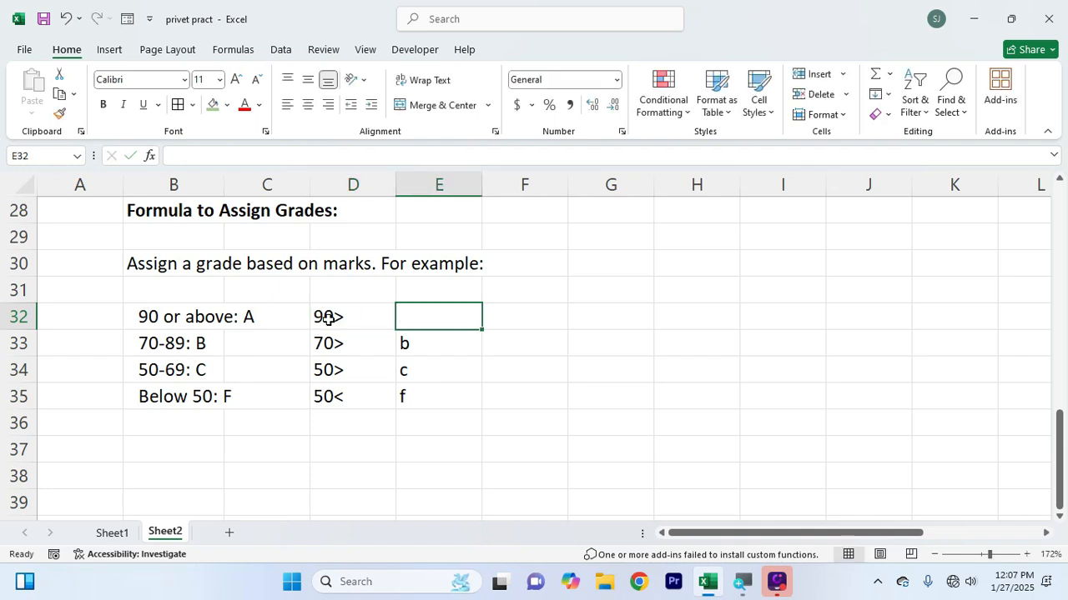
pyautogui.write('a')
pyautogui.press('Up')
pyautogui.press('Left')
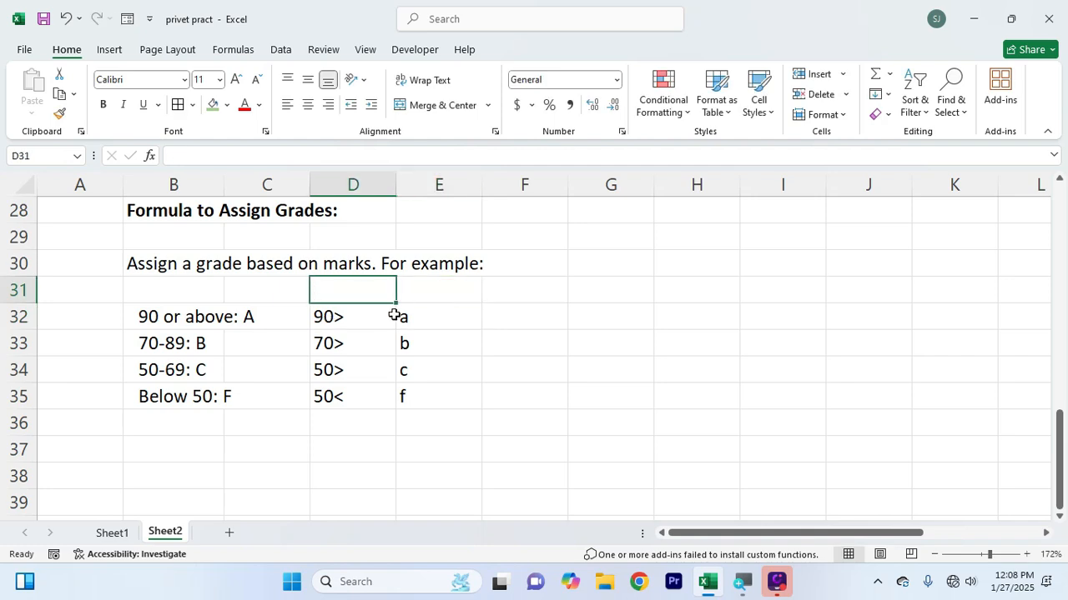
# Change the top grade in E32 to a+
pyautogui.doubleClick(420, 316)
pyautogui.write('+')
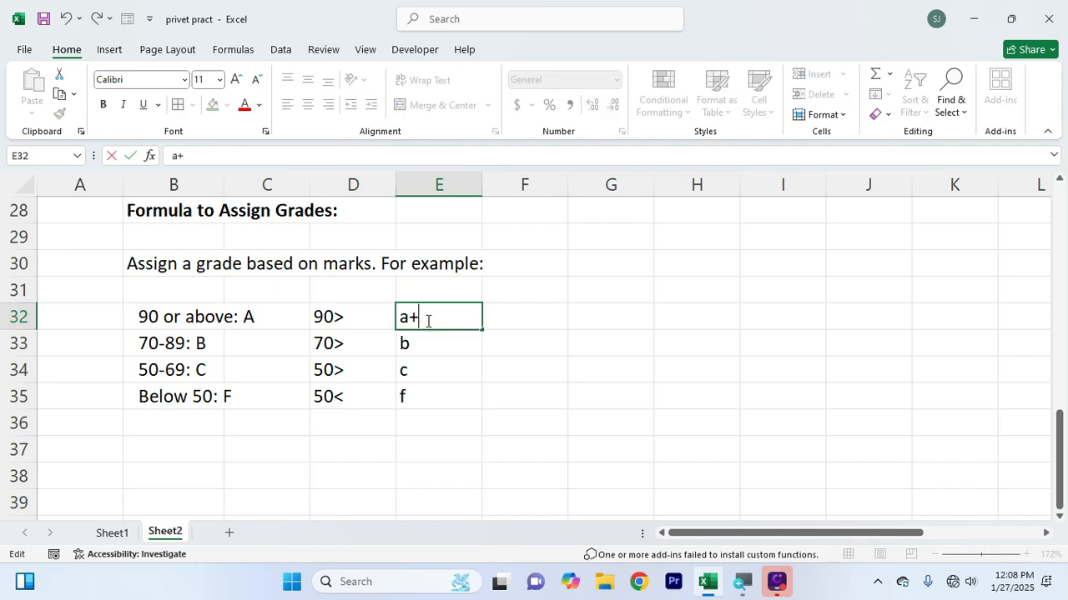
pyautogui.click(586, 436)
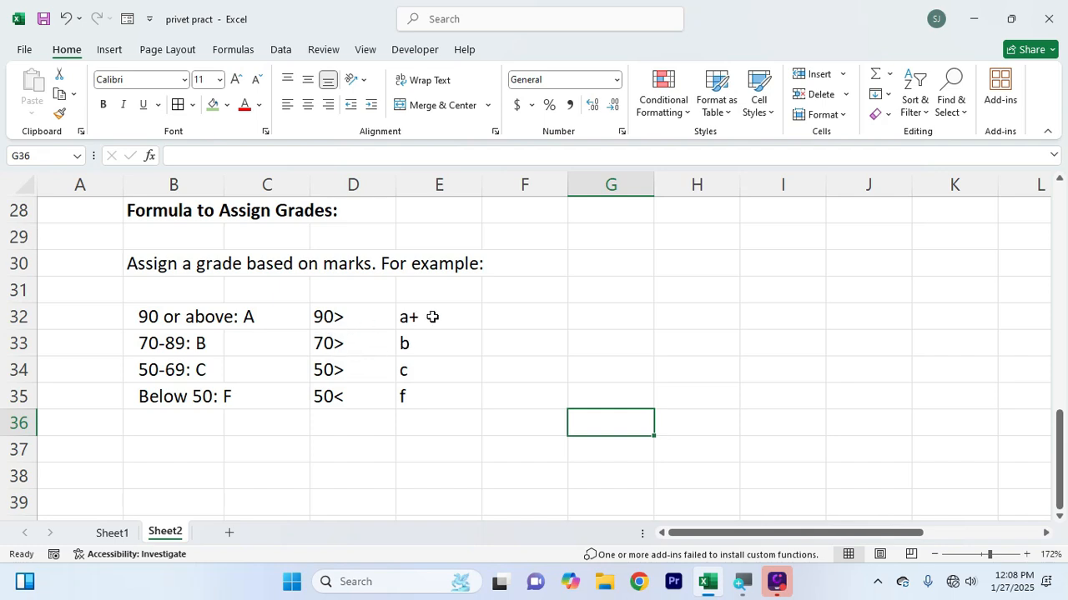
# Copy the grade rules in D32:E35 beside the student marks table, starting at F27
pyautogui.scroll(2, 432, 317)
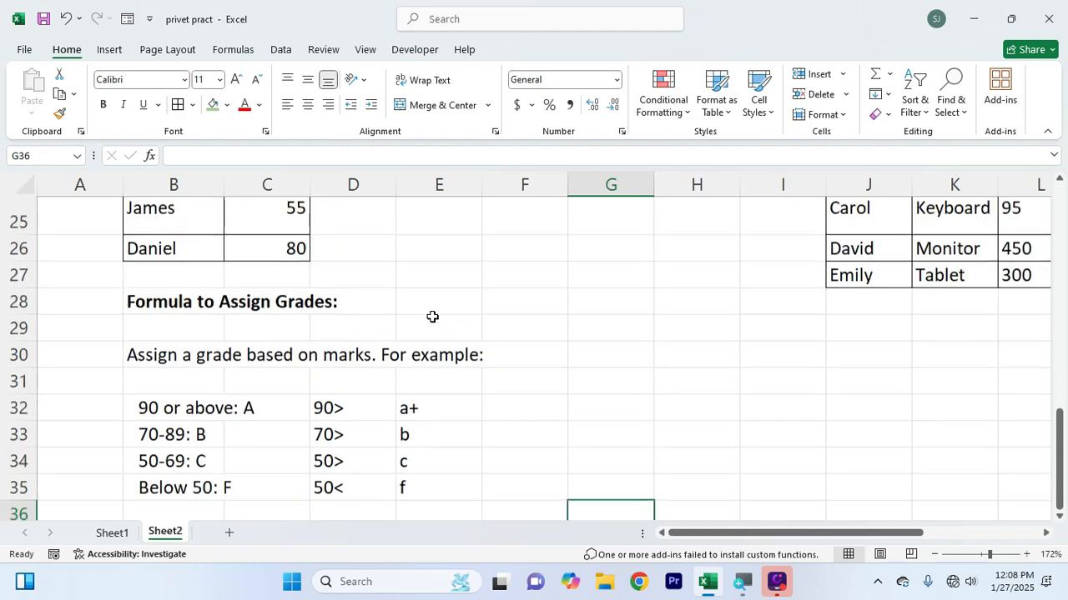
pyautogui.scroll(-3, 428, 351)
pyautogui.scroll(3, 419, 287)
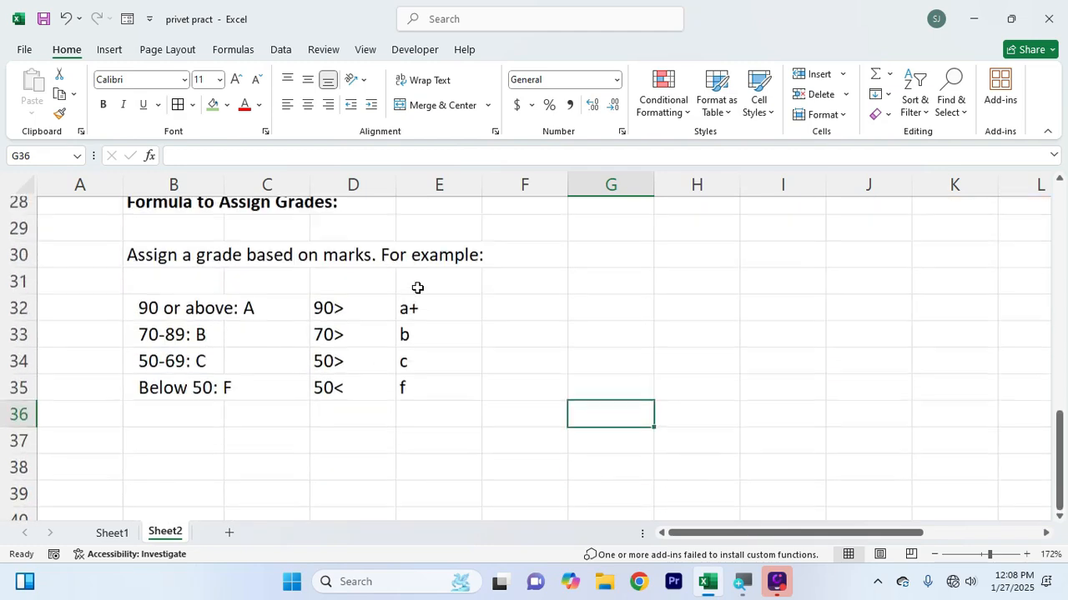
pyautogui.click(357, 287)
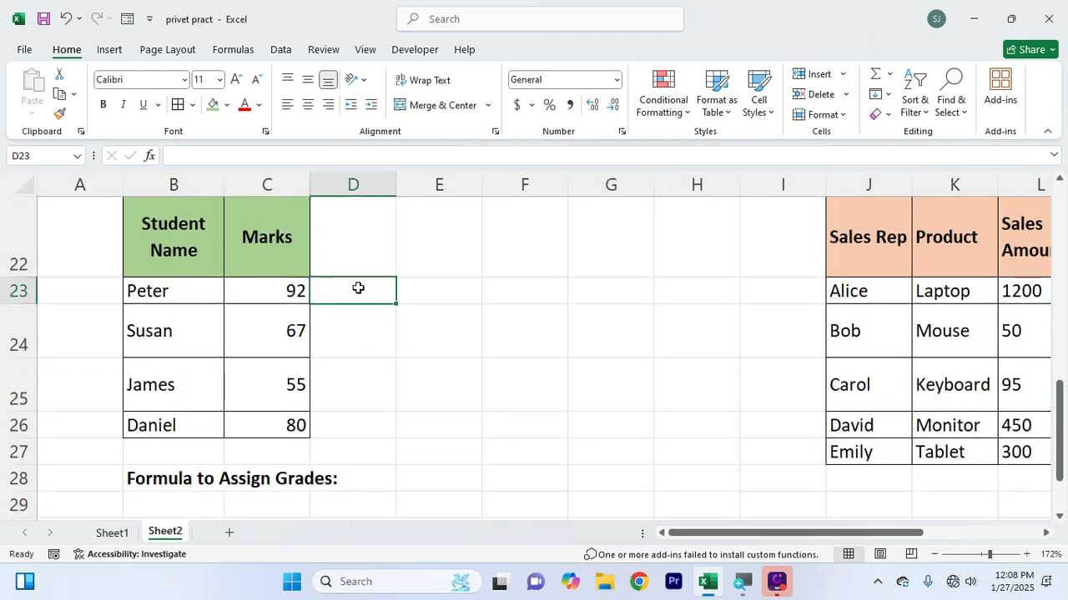
pyautogui.click(935, 555)
pyautogui.click(935, 555)
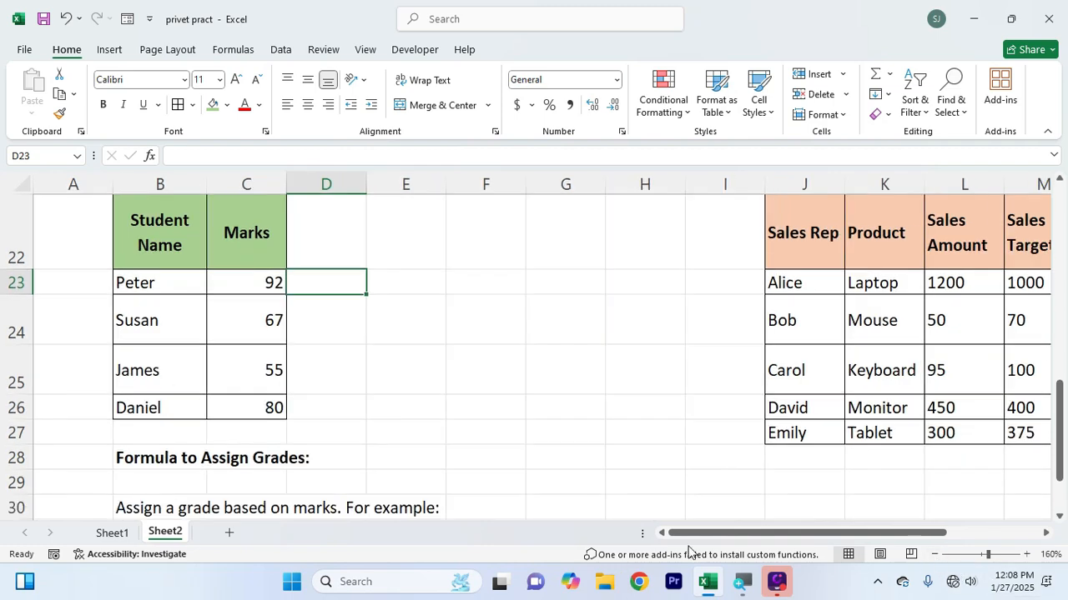
pyautogui.scroll(-2, 507, 527)
pyautogui.moveTo(313, 312); pyautogui.dragTo(372, 384)
pyautogui.hotkey('ctrl', 'c')
pyautogui.scroll(4, 484, 371)
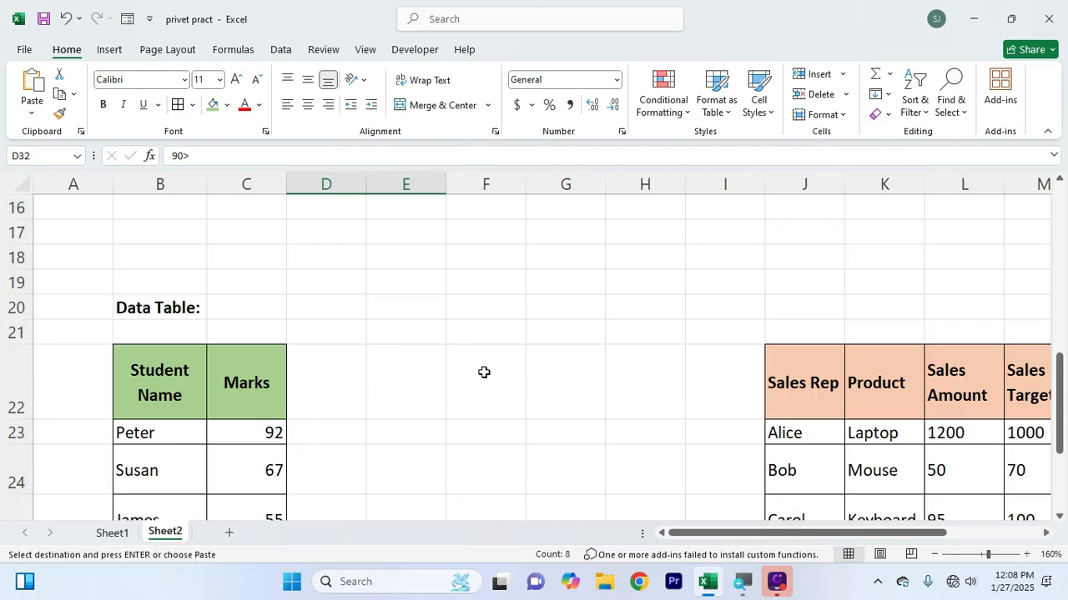
pyautogui.scroll(-2, 475, 467)
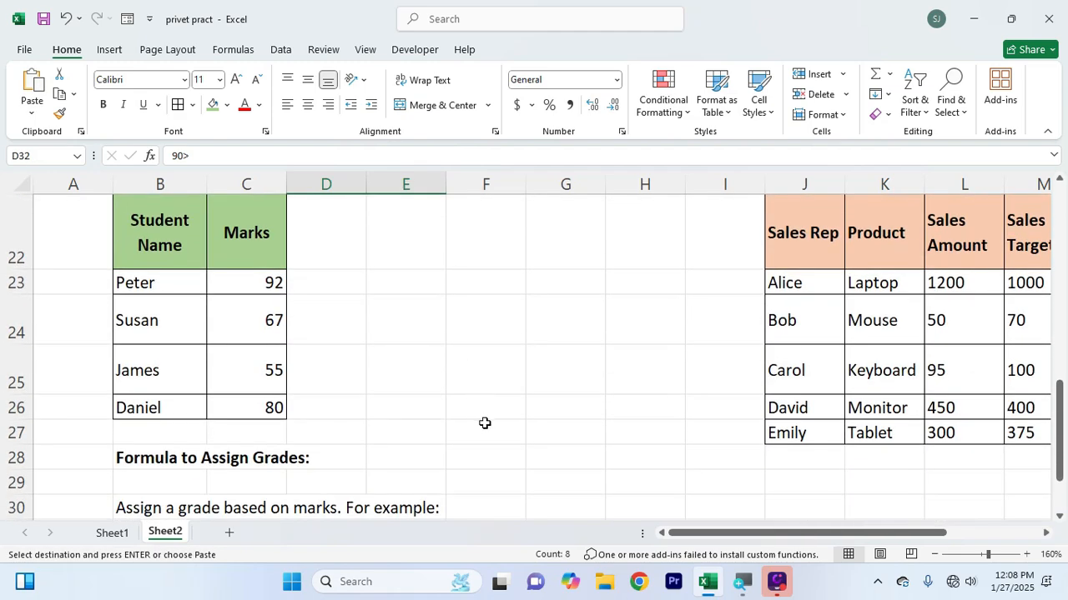
pyautogui.click(487, 442)
pyautogui.press('Return')
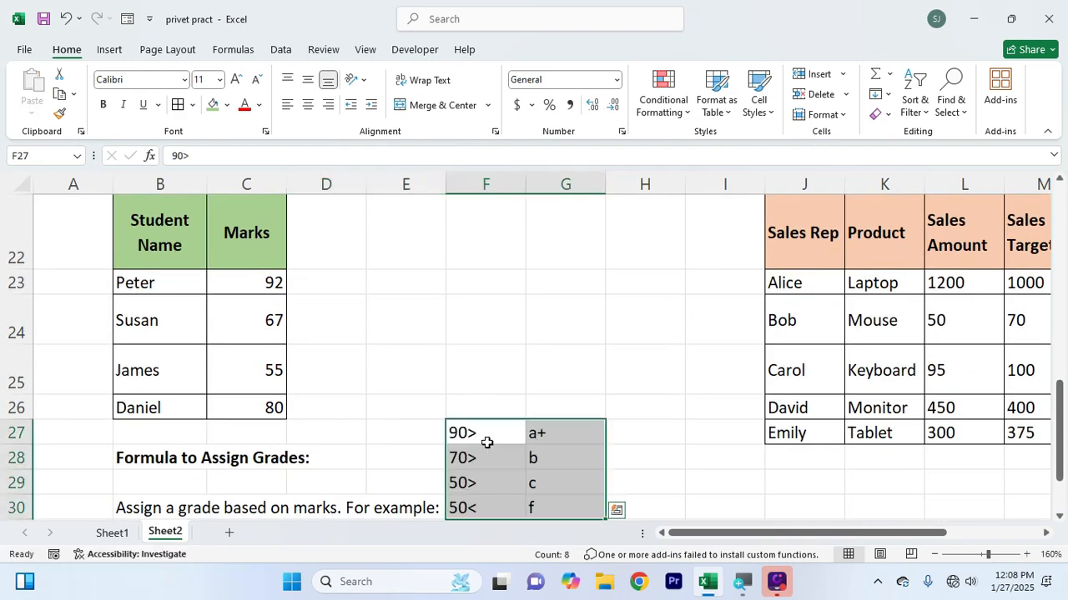
# Start an IF formula in D23 that returns "a+" when the mark in C23 is >=90
pyautogui.click(326, 279)
pyautogui.write('=if(')
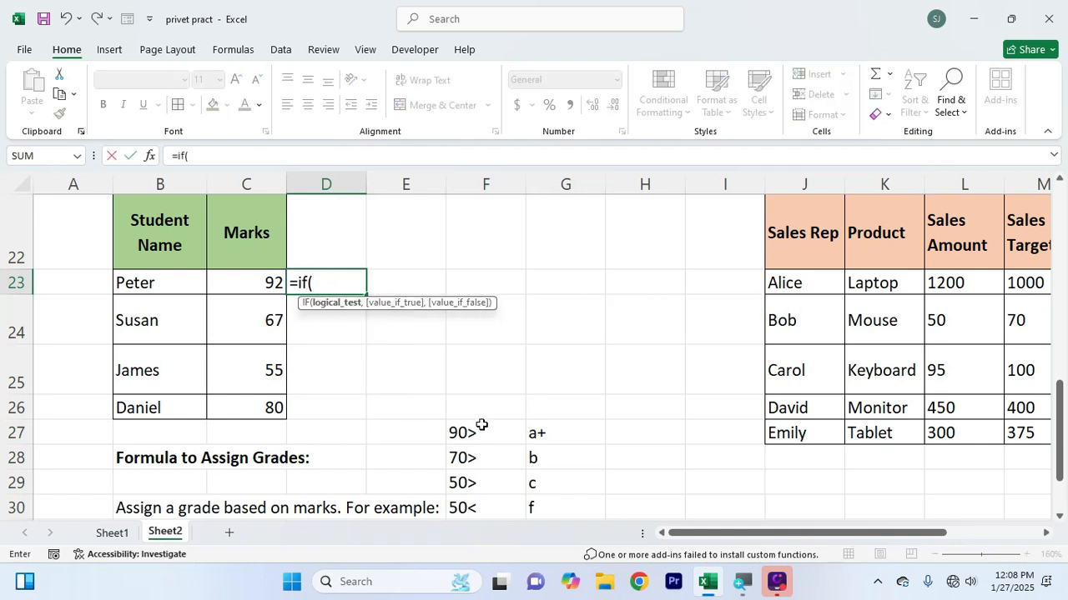
pyautogui.click(265, 287)
pyautogui.write('>=')
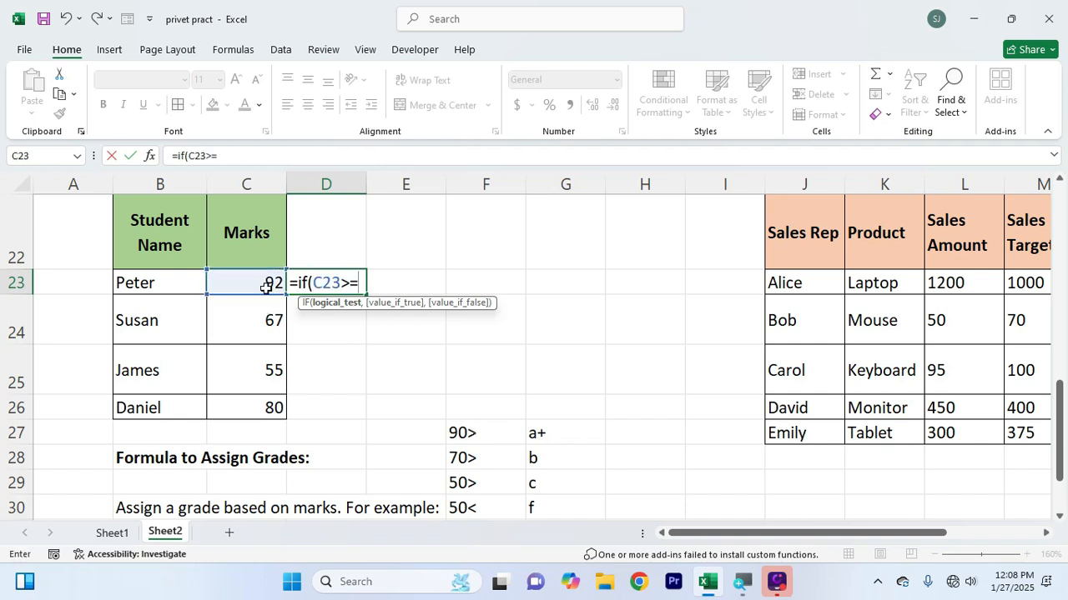
pyautogui.write('90,')
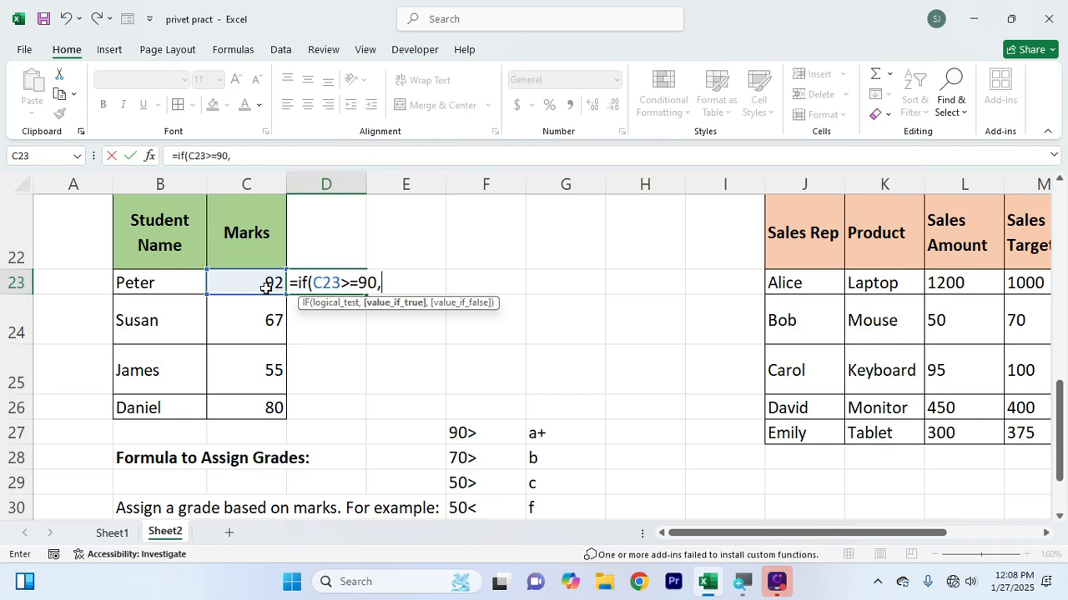
pyautogui.write('"a+",')
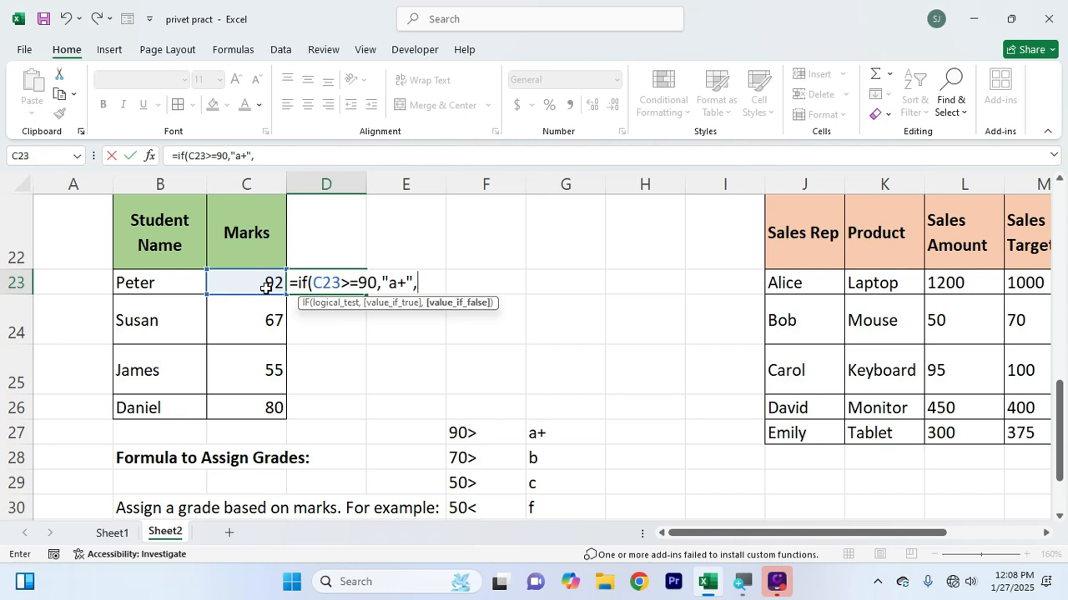
pyautogui.write('if(')
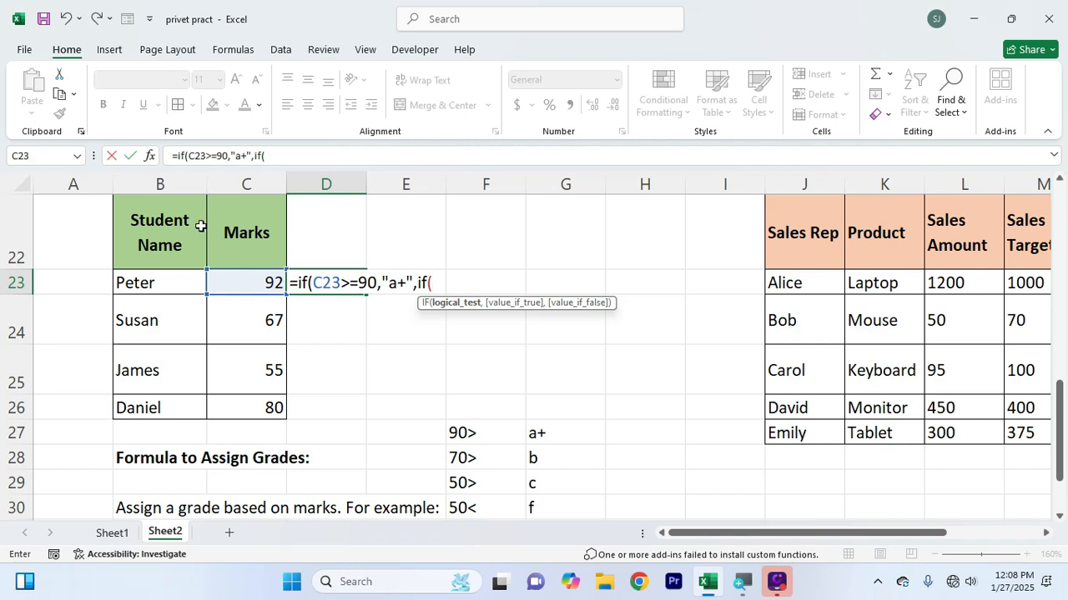
# Nest a second IF in the D23 formula that returns "b" when C23>=70, declining any automatic correction
pyautogui.click(232, 280)
pyautogui.write('>=')
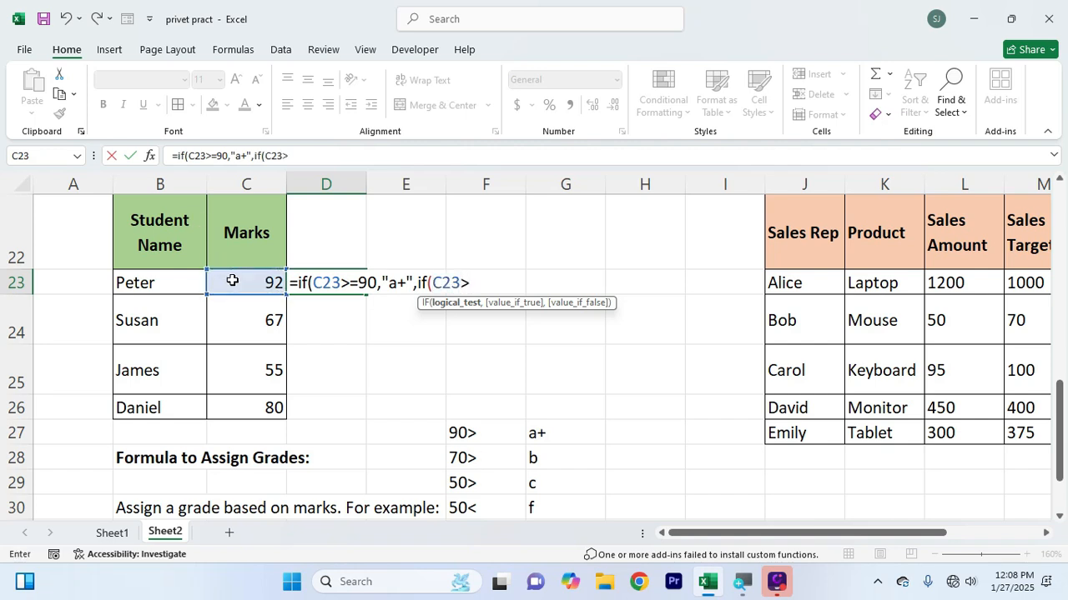
pyautogui.write('70,"b"')
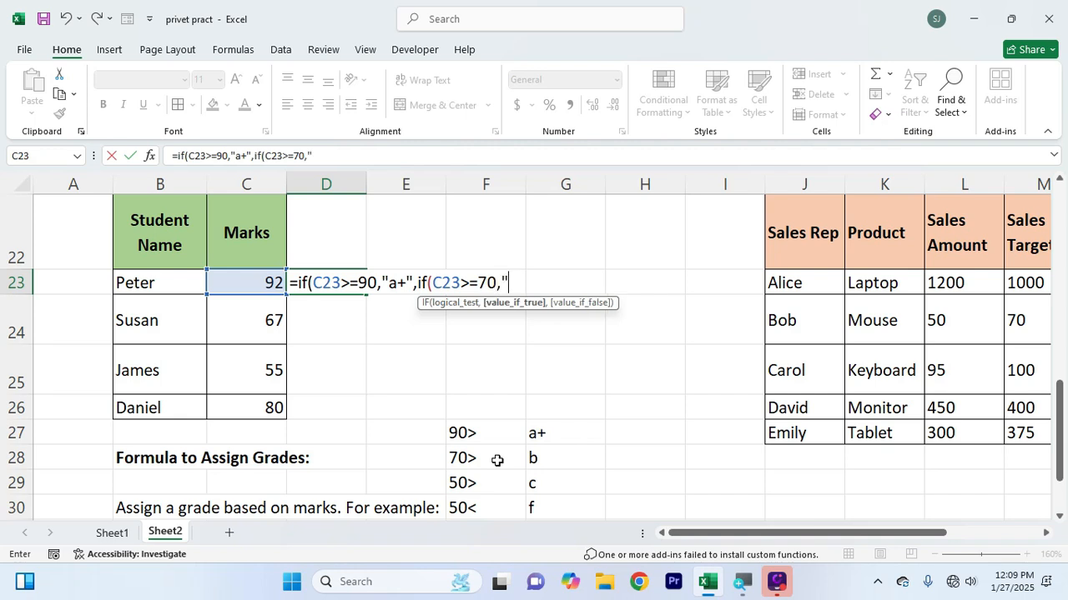
pyautogui.write(',')
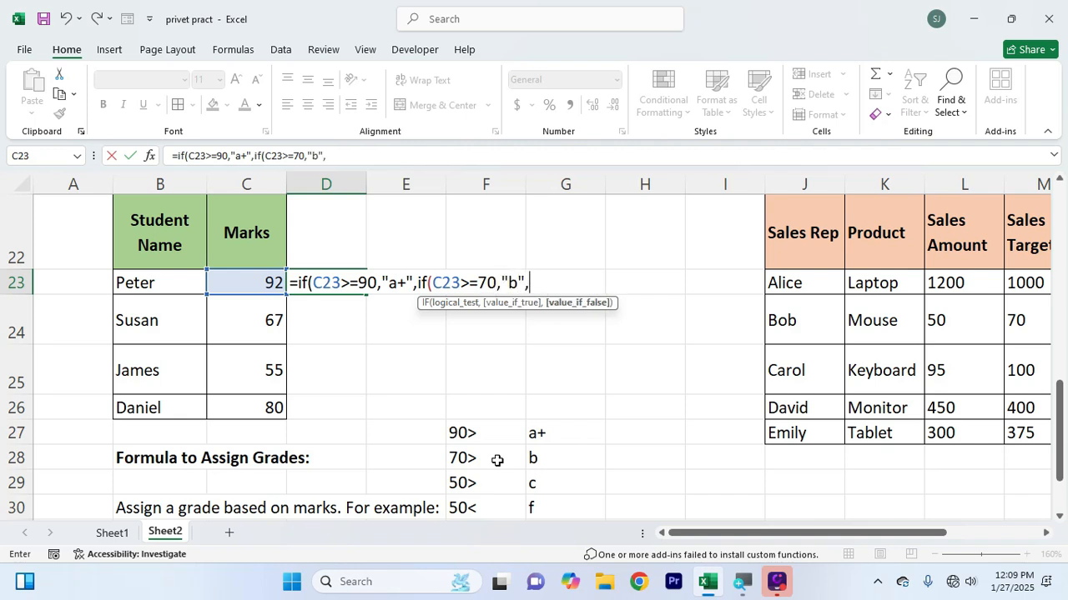
pyautogui.press('Return')
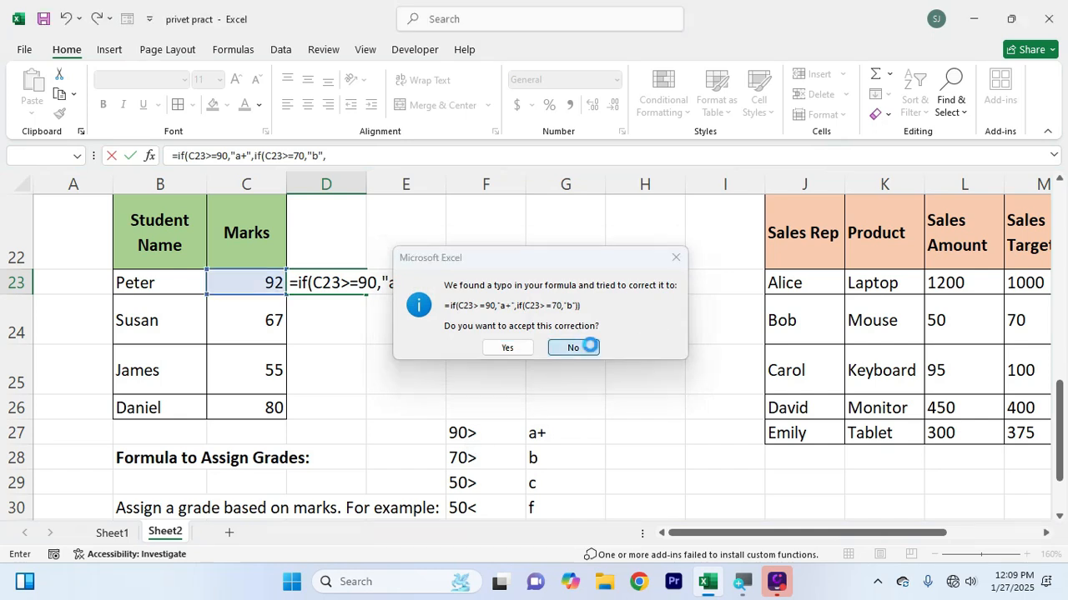
pyautogui.click(573, 348)
pyautogui.click(544, 328)
pyautogui.click(536, 276)
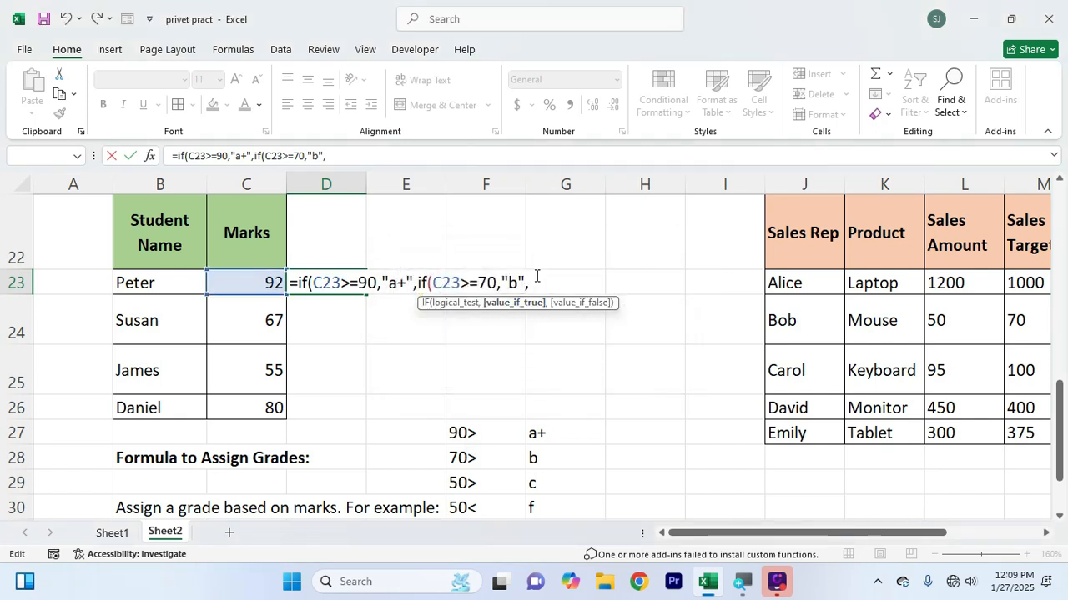
# Nest a third IF in the D23 formula that returns "c" when C23>=50
pyautogui.write('if(')
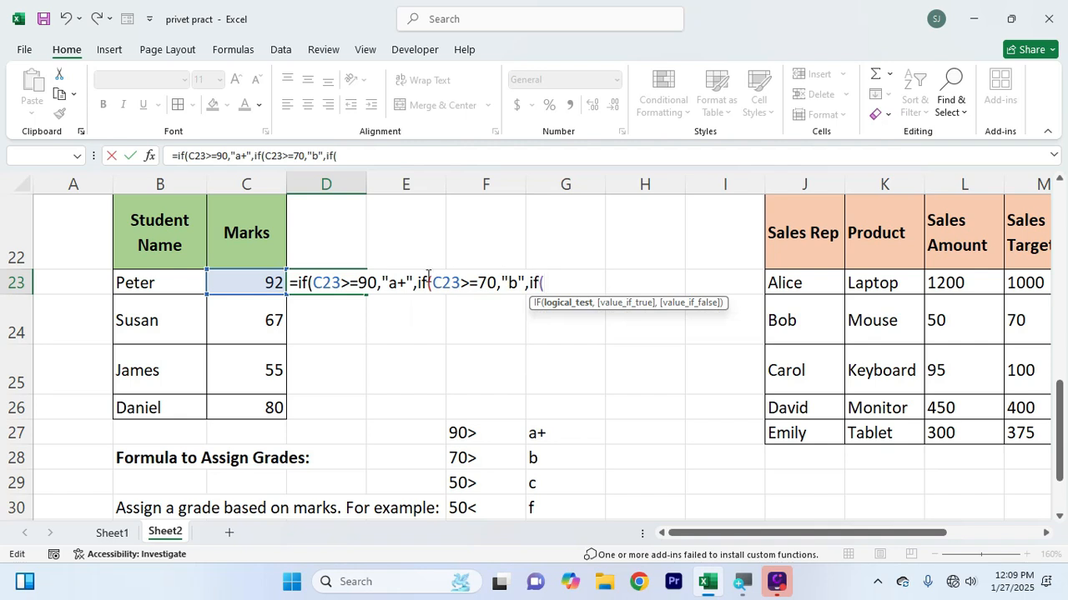
pyautogui.click(264, 280)
pyautogui.write('>-')
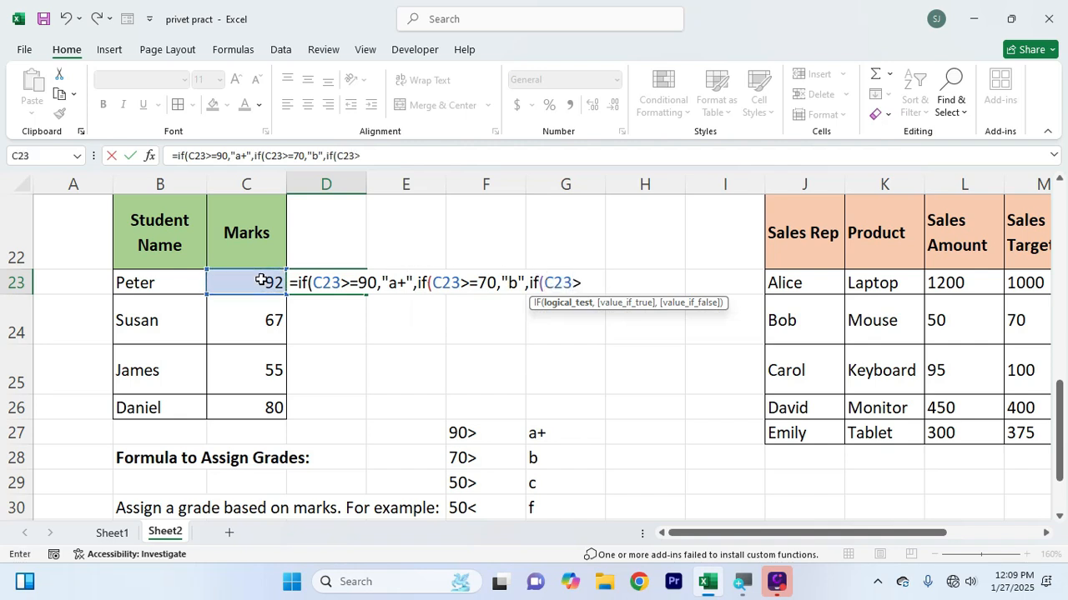
pyautogui.press('BackSpace')
pyautogui.write('=50,')
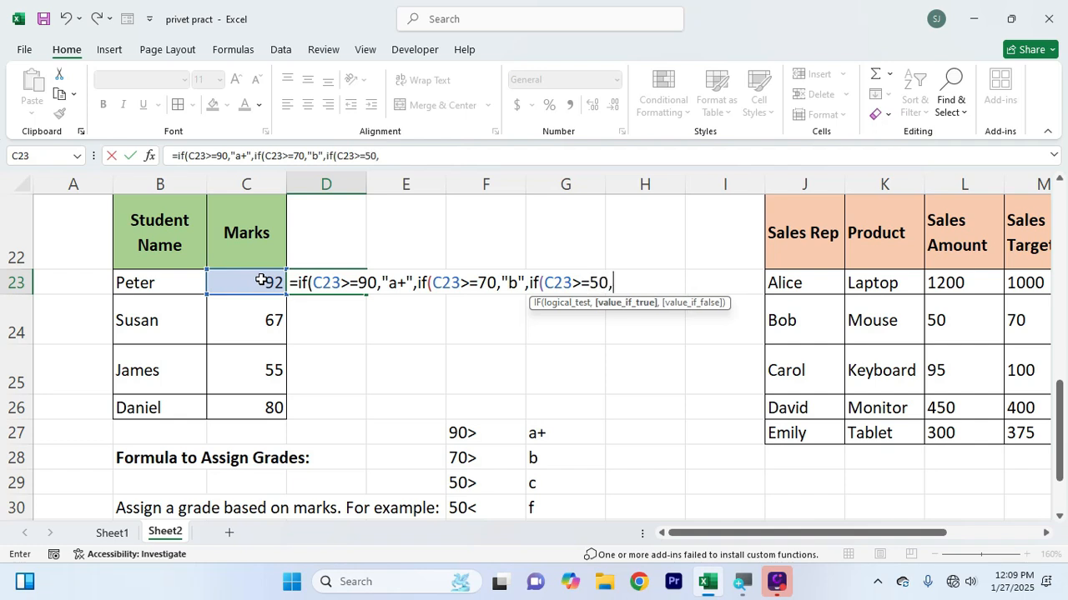
pyautogui.write('"c",')
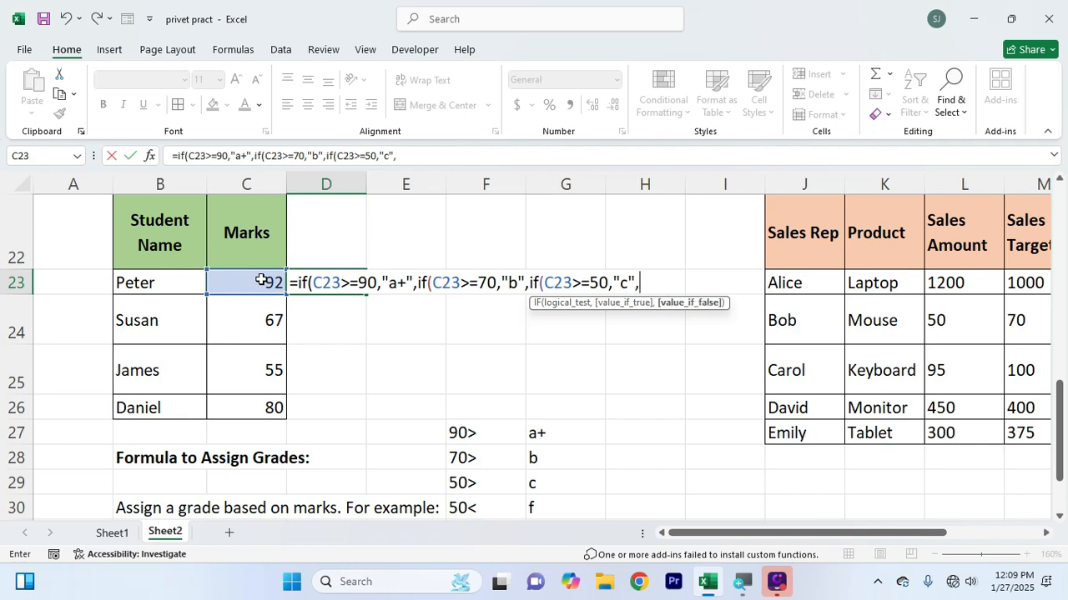
pyautogui.write('if')
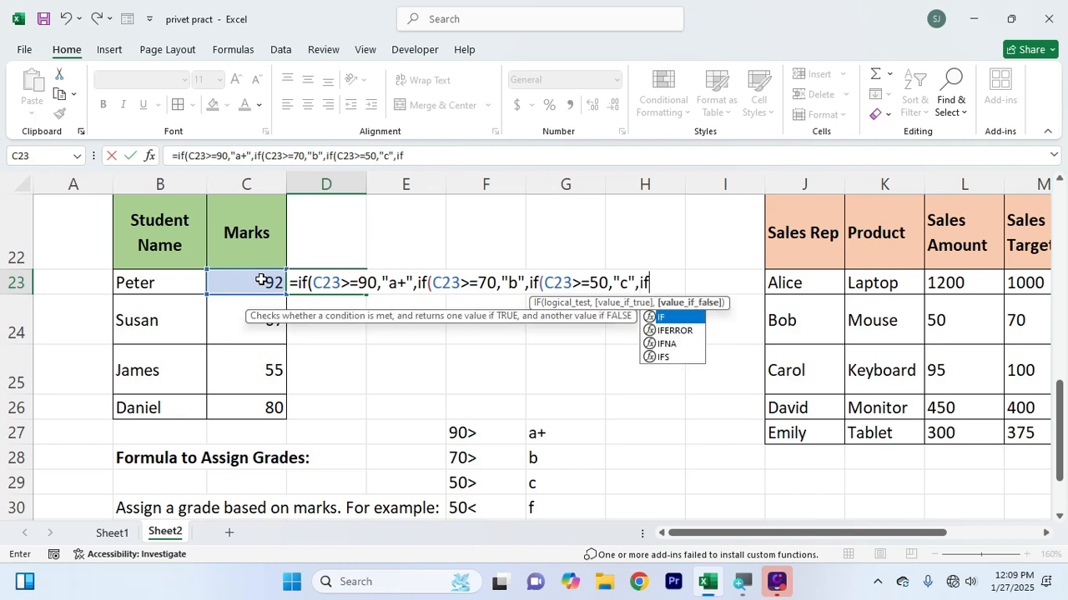
pyautogui.write('(')
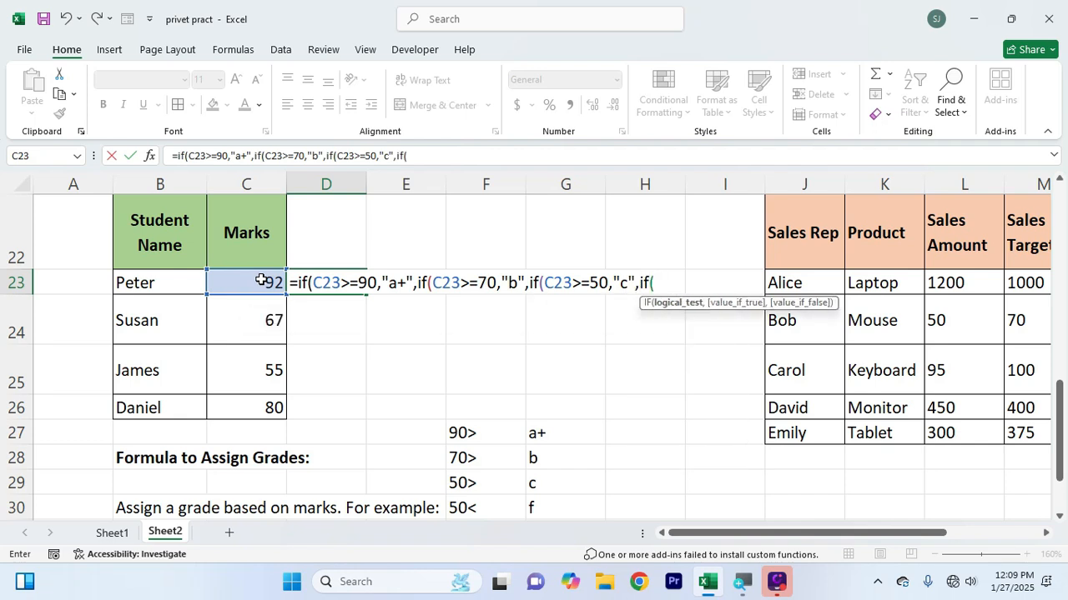
# Finish the D23 formula with a last nested IF that returns "f" when C23<50, closing all four brackets
pyautogui.click(261, 281)
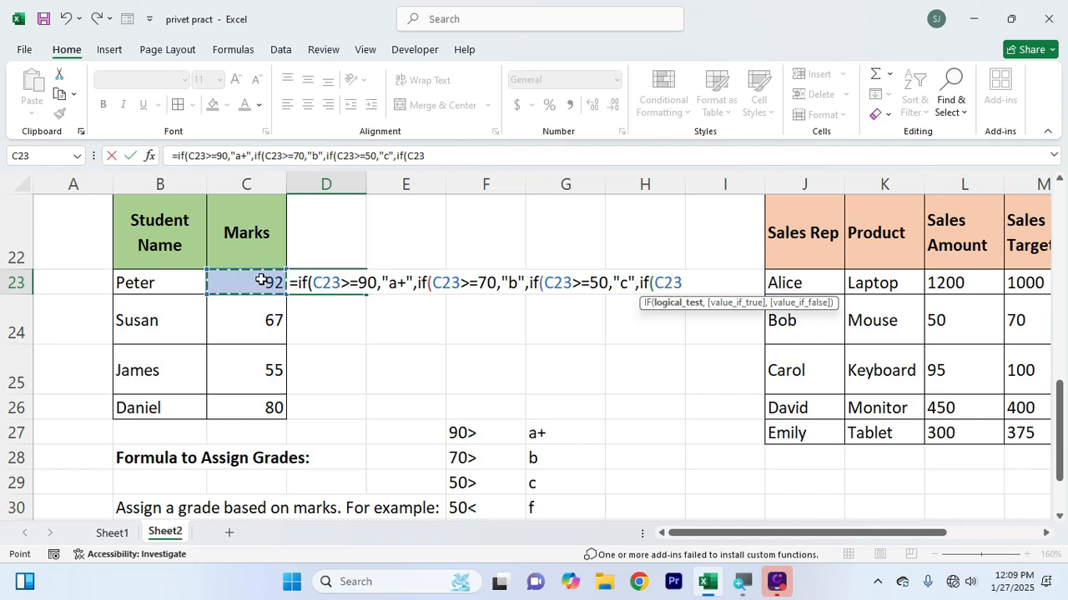
pyautogui.write('>')
pyautogui.press('BackSpace')
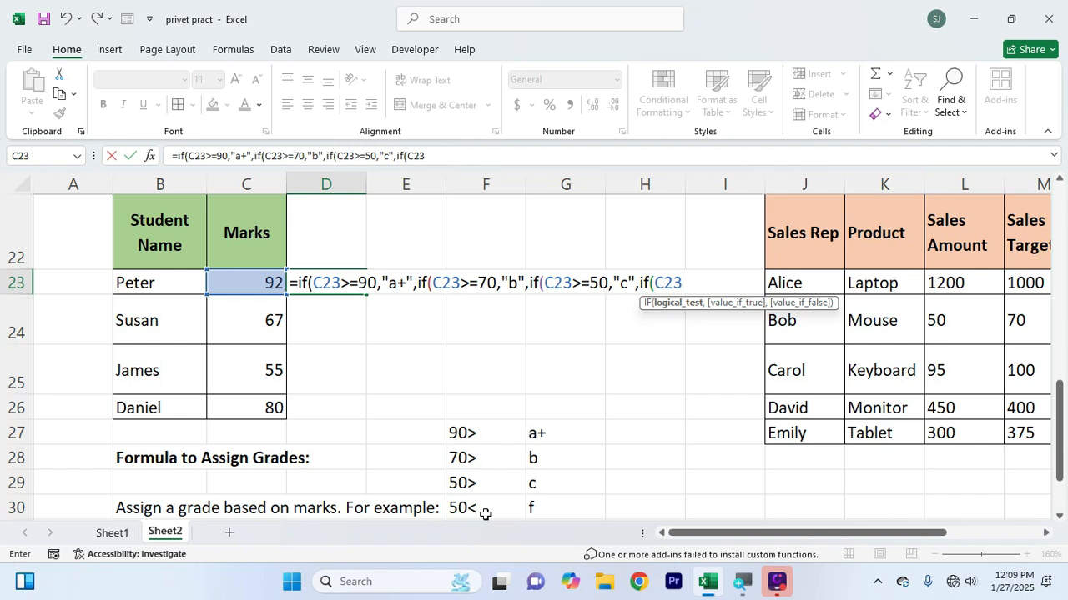
pyautogui.write('<50,"')
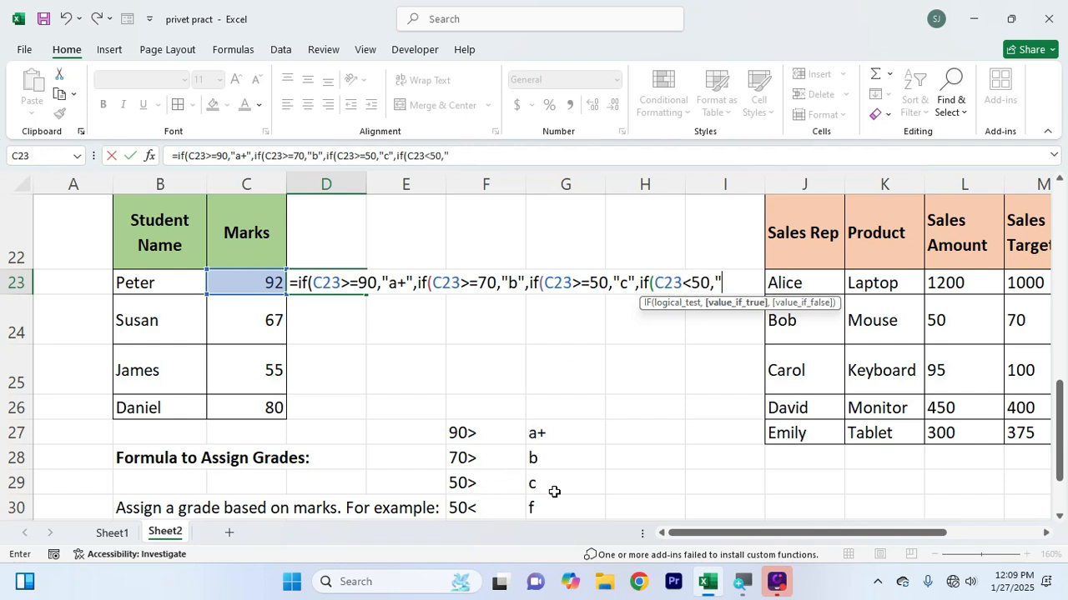
pyautogui.write('f"))))')
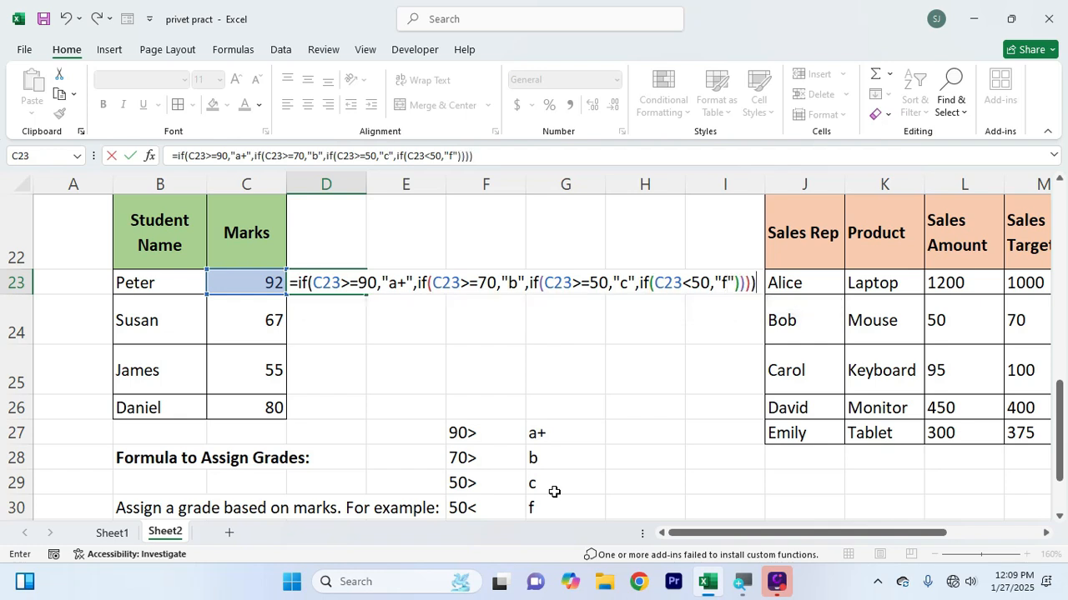
pyautogui.press('Return')
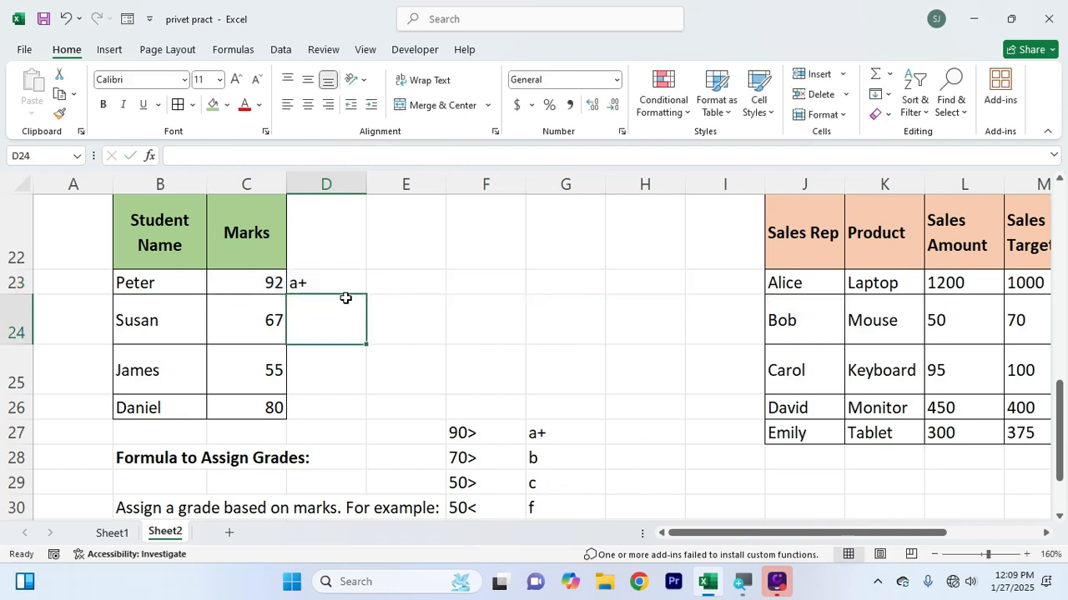
# Fill the grade formula from D23 down to D26 for the remaining students
pyautogui.click(340, 285)
pyautogui.moveTo(364, 294); pyautogui.dragTo(364, 423)
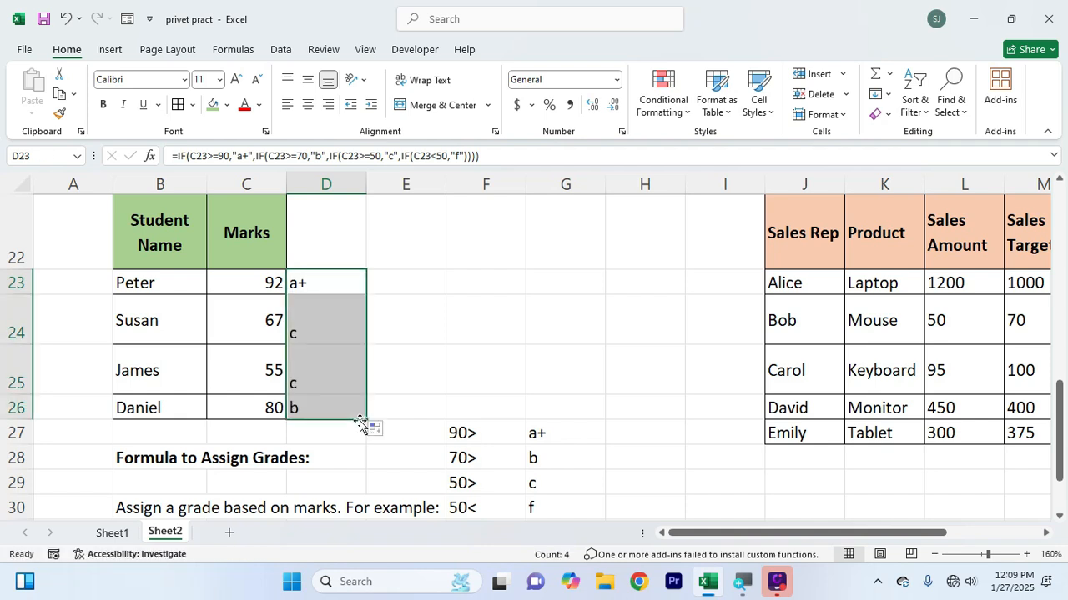
pyautogui.click(479, 351)
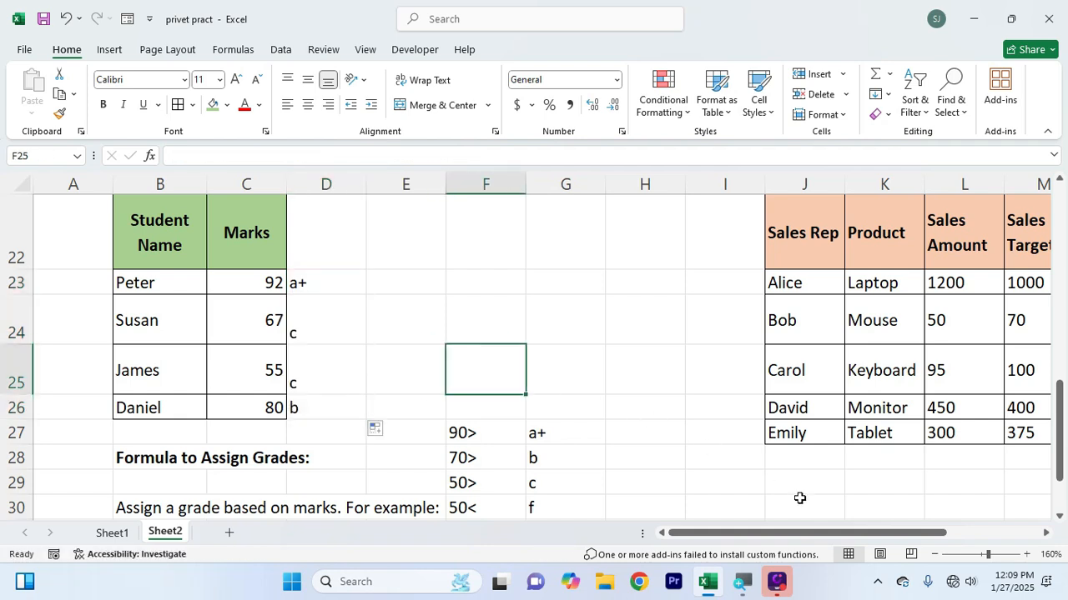
pyautogui.moveTo(795, 538); pyautogui.dragTo(834, 536)
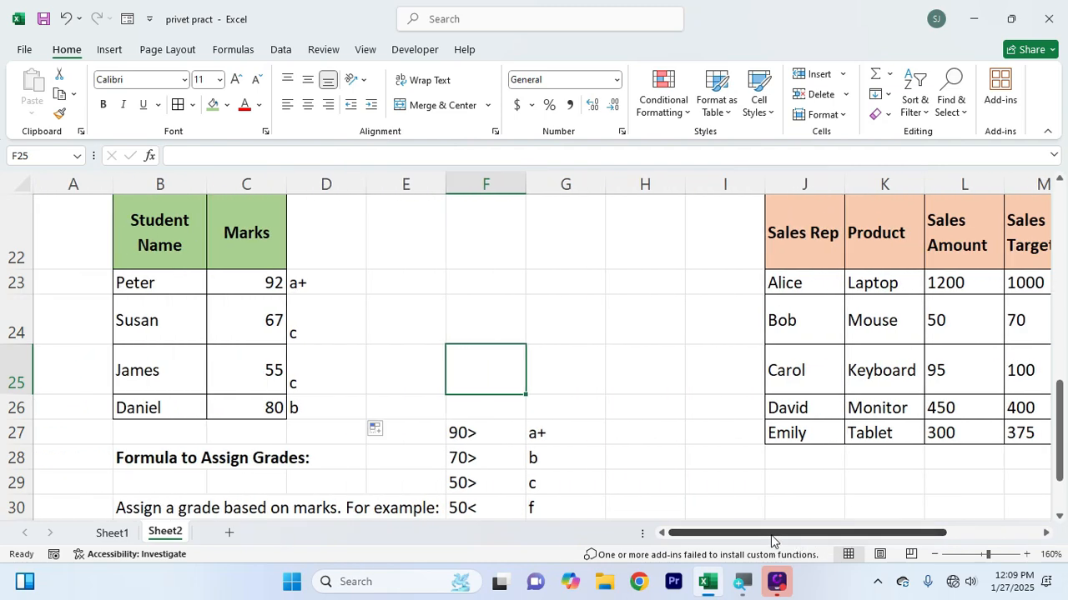
# On Sheet1, enter the labels "and" in J3 and "or" in K3
pyautogui.click(117, 533)
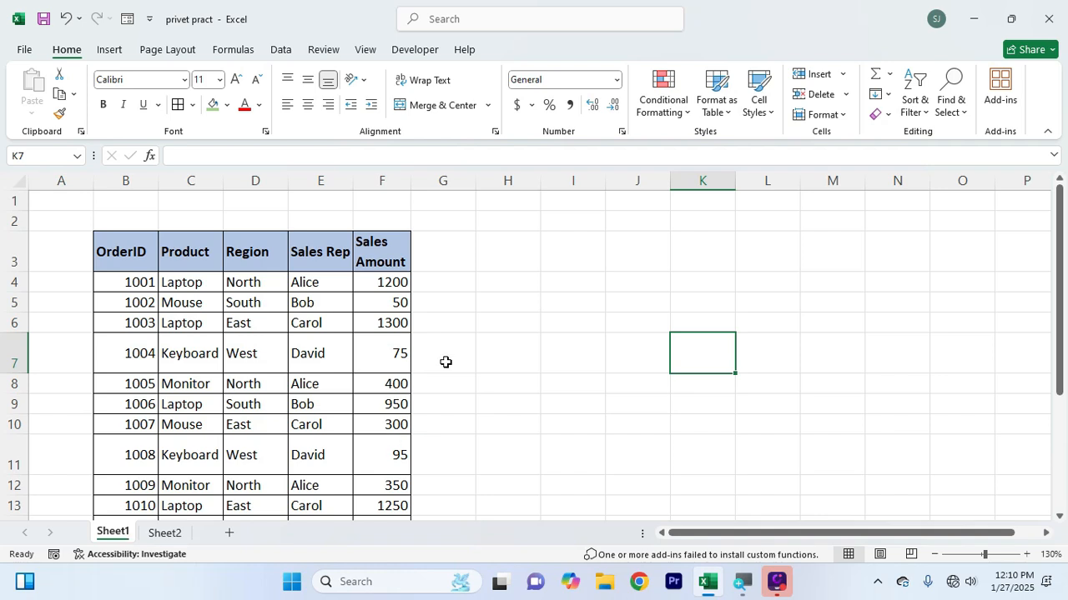
pyautogui.click(486, 351)
pyautogui.click(600, 238)
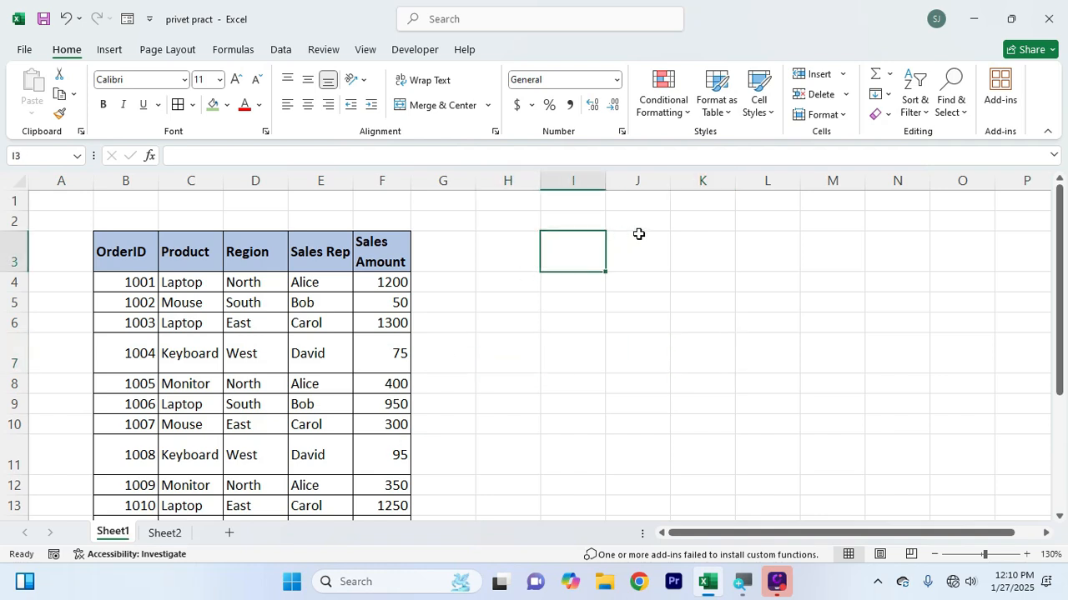
pyautogui.click(634, 260)
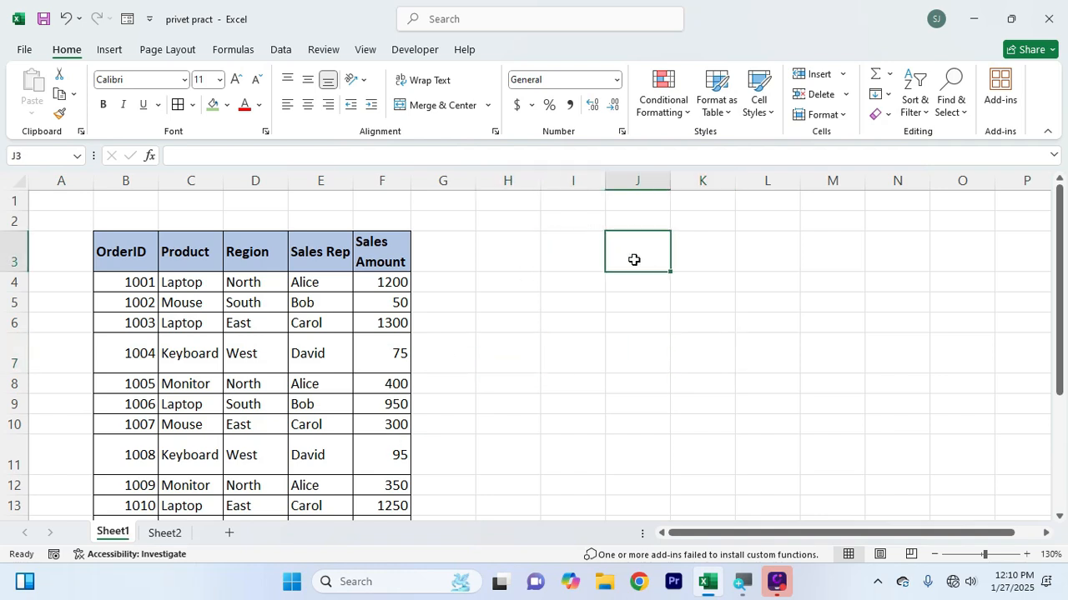
pyautogui.write('and')
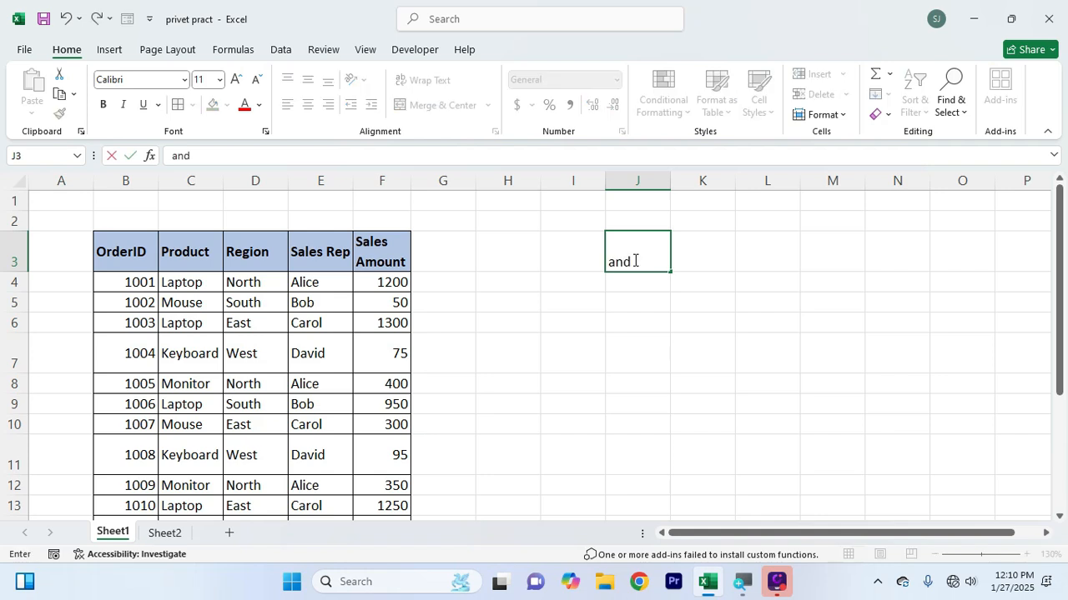
pyautogui.press('Tab')
pyautogui.write('or')
pyautogui.press('Return')
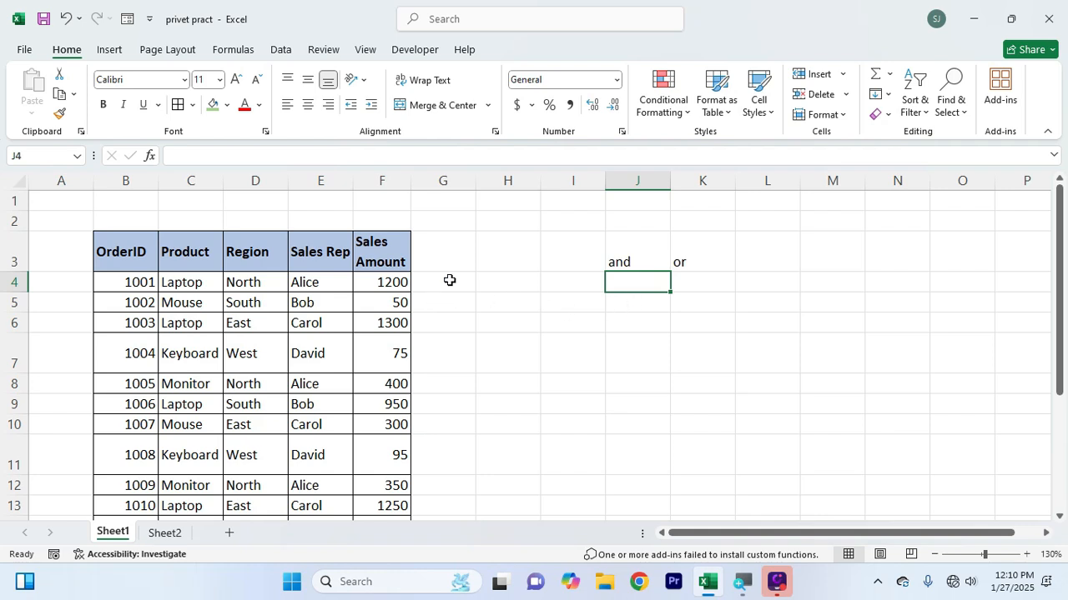
# Copy the Product, Region, Sales Rep and Sales Amount headers from C3:F3 to K7:N7
pyautogui.click(450, 280)
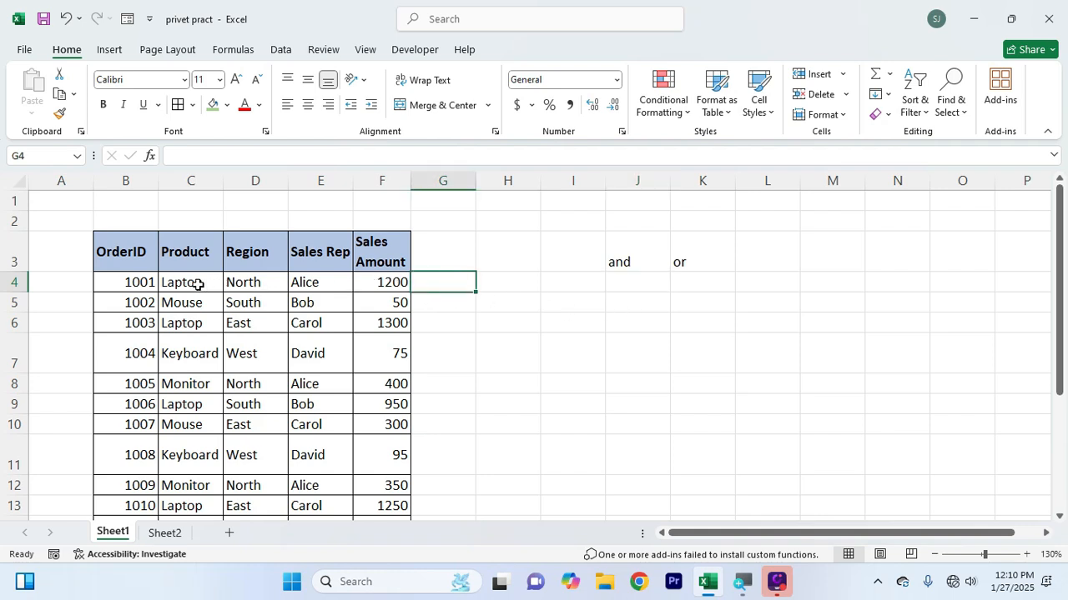
pyautogui.click(632, 317)
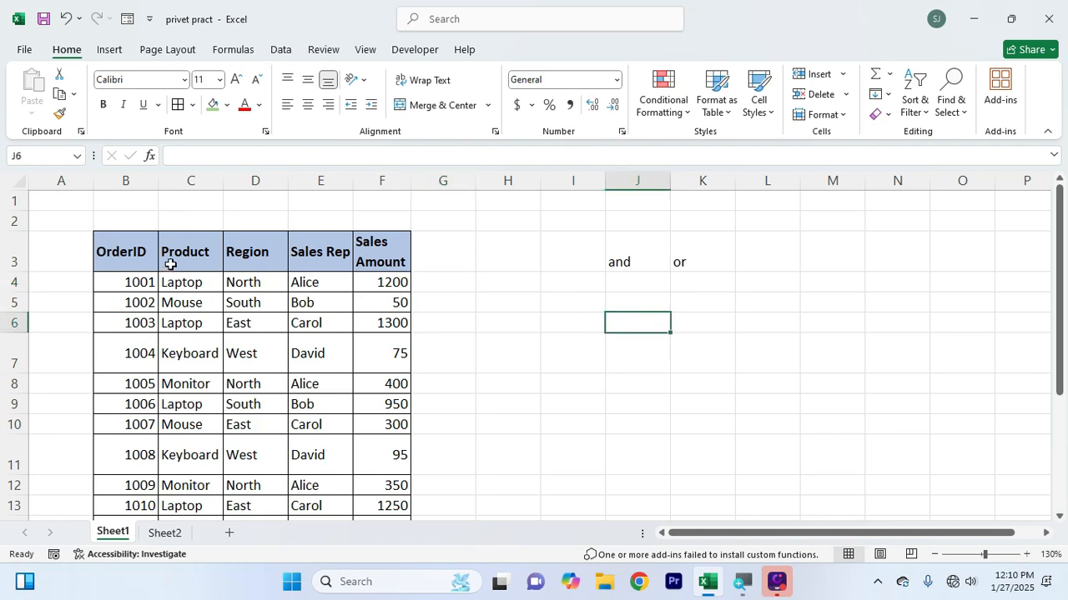
pyautogui.moveTo(167, 265); pyautogui.dragTo(334, 251)
pyautogui.moveTo(360, 252); pyautogui.dragTo(360, 252)
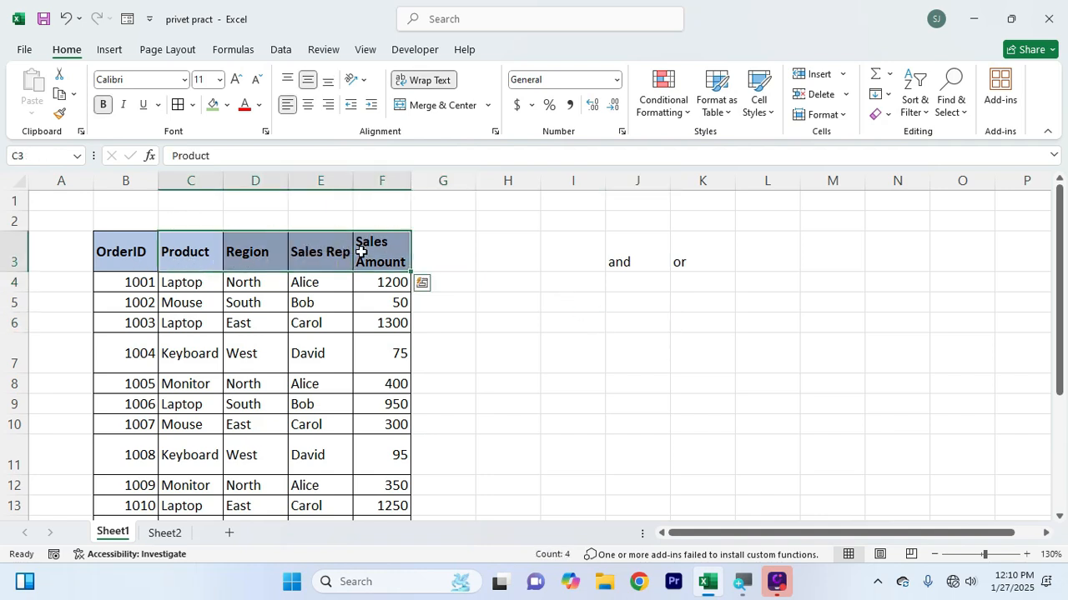
pyautogui.hotkey('ctrl', 'c')
pyautogui.click(685, 338)
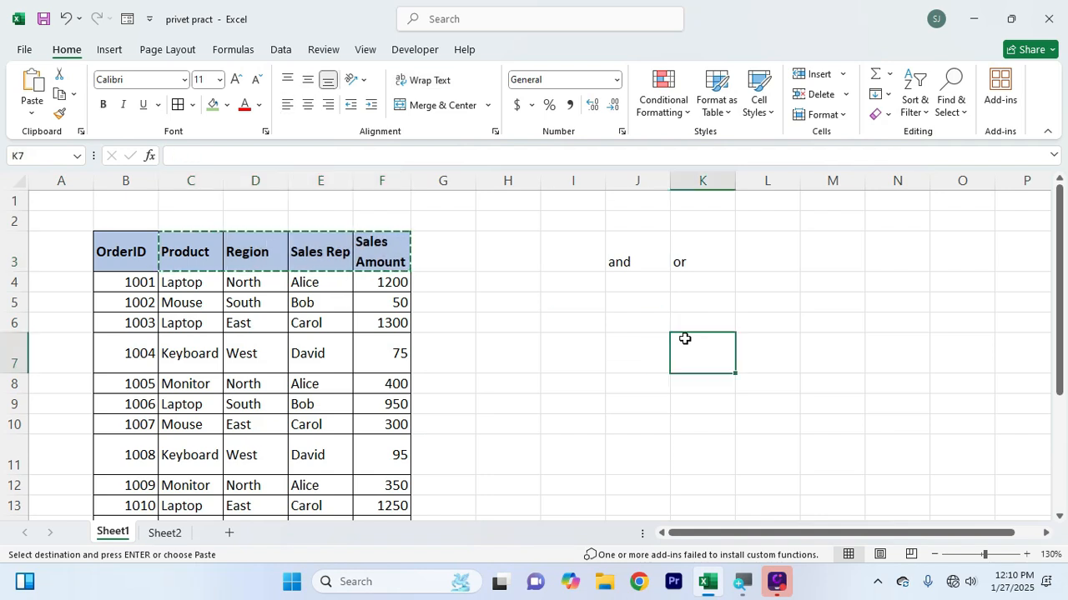
pyautogui.press('Return')
# Fill row 8 under the copied headers with laptop, north, the first sales rep's name in lowercase, and 500
pyautogui.click(706, 388)
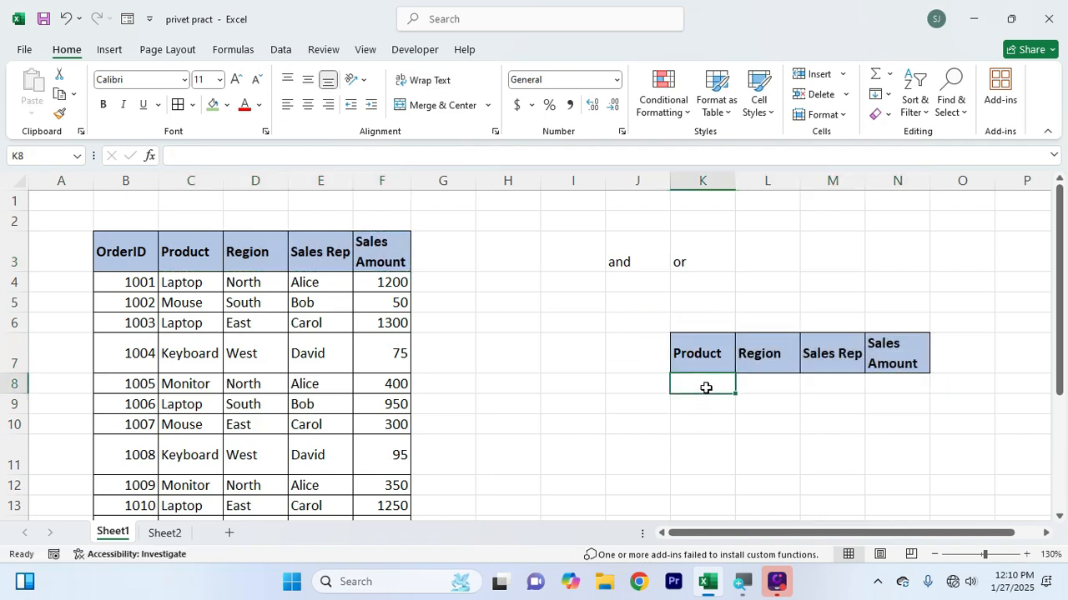
pyautogui.write('laptop')
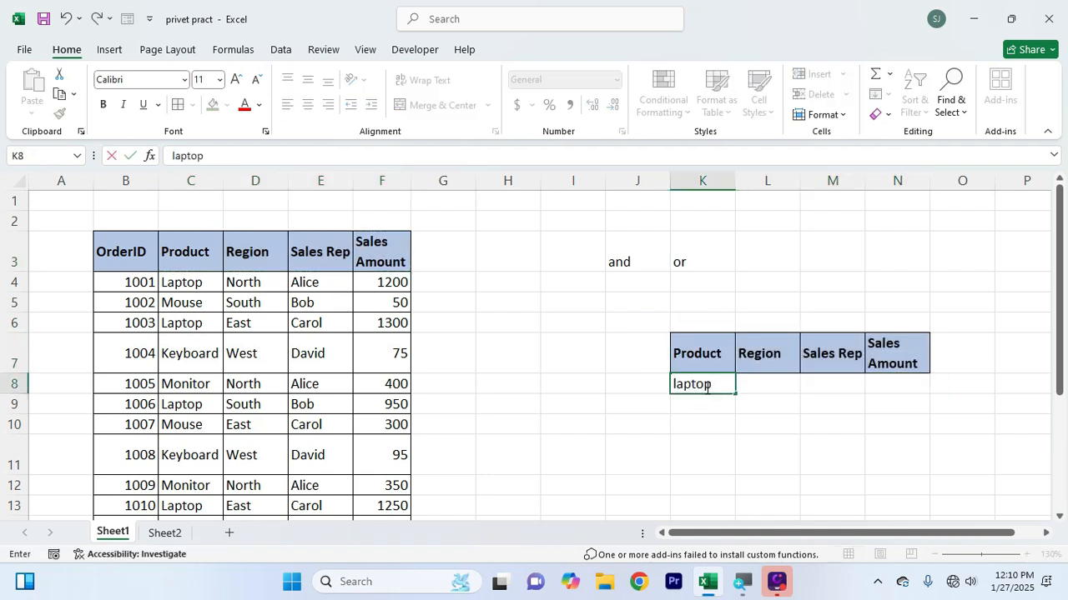
pyautogui.press('Tab')
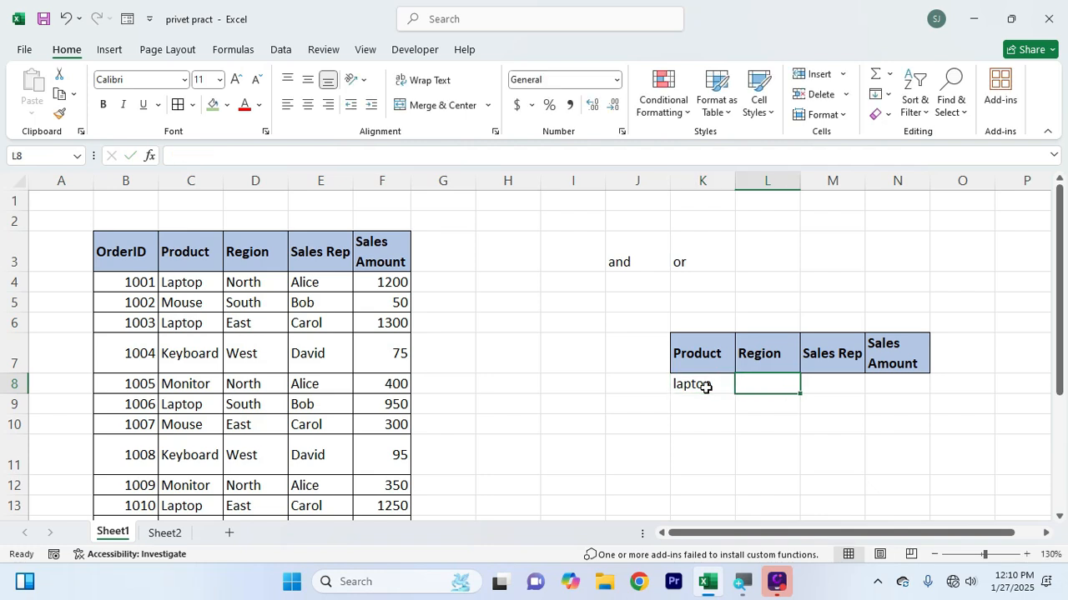
pyautogui.write('north')
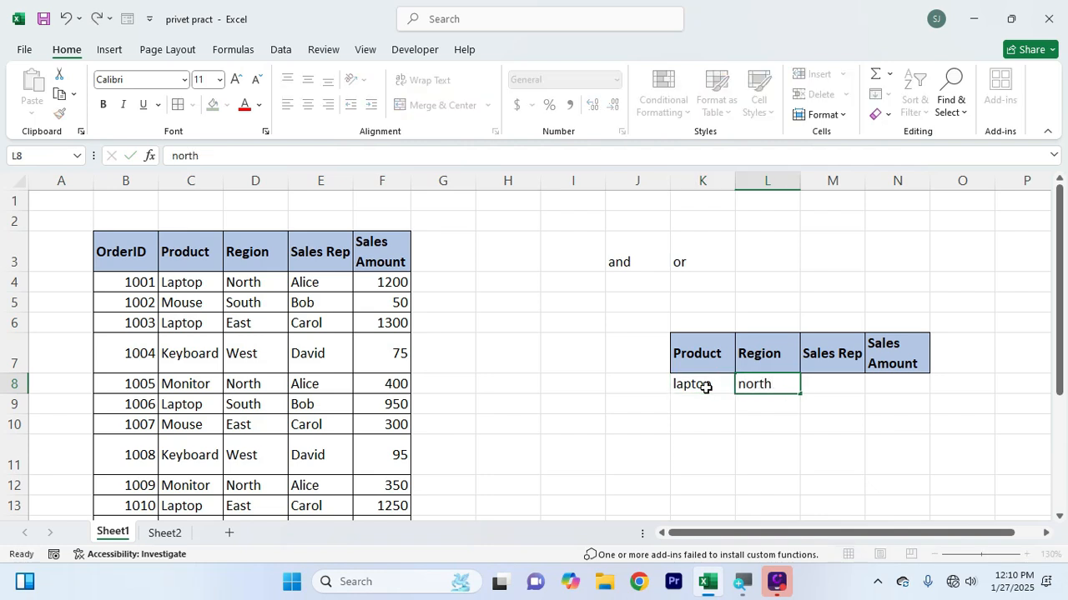
pyautogui.press('Tab')
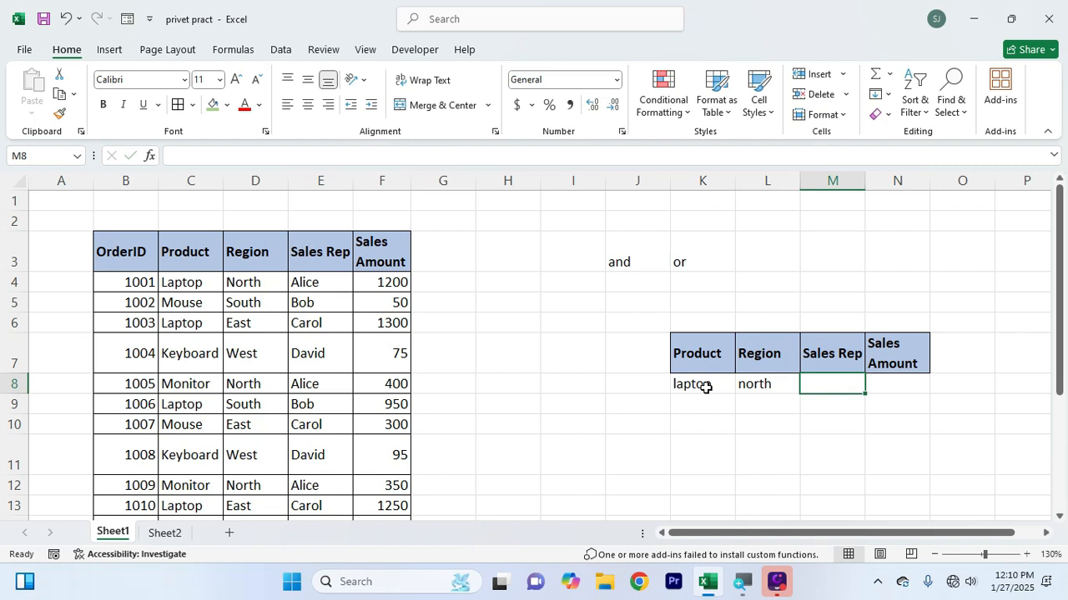
pyautogui.write('alice')
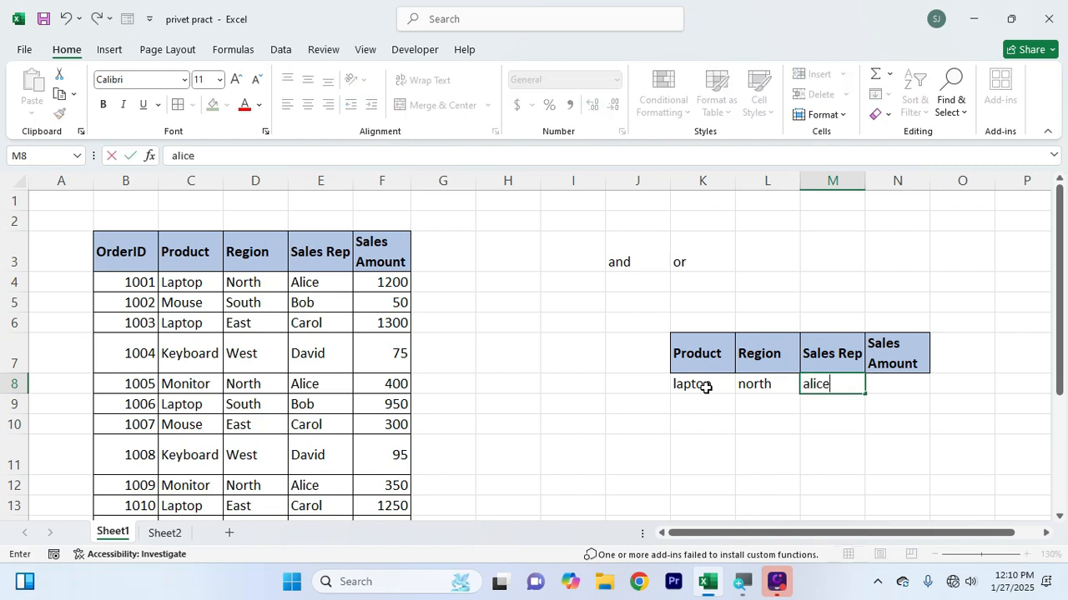
pyautogui.press('Tab')
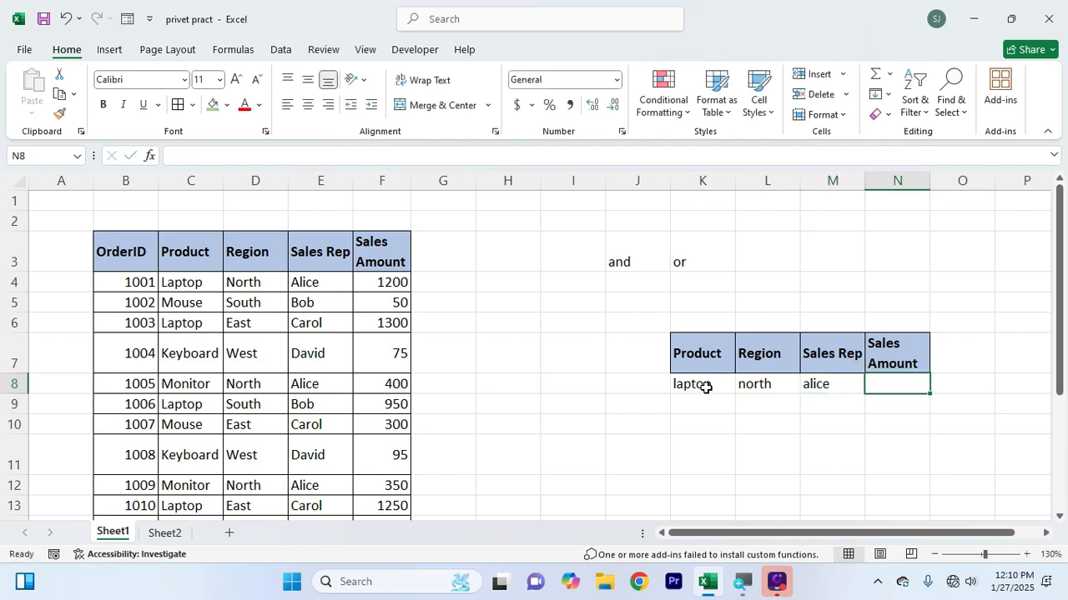
pyautogui.write('500')
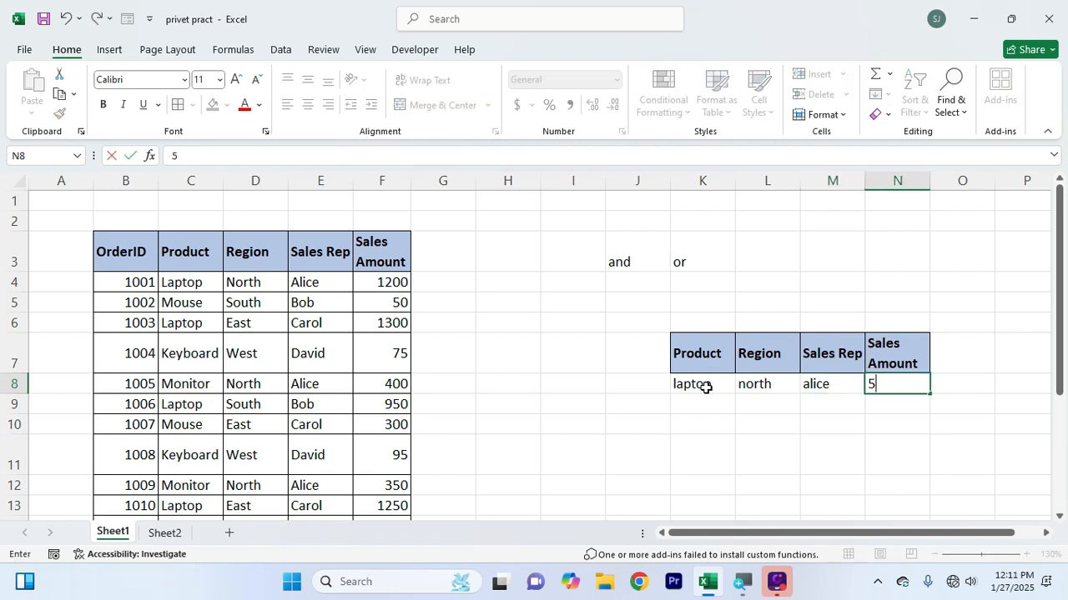
pyautogui.click(984, 387)
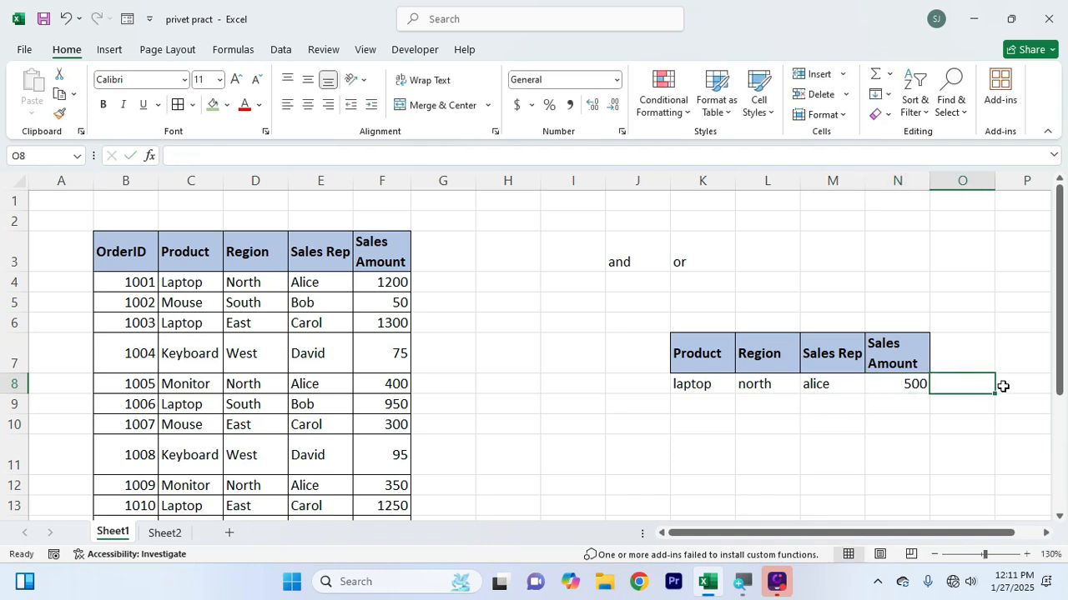
pyautogui.write('true')
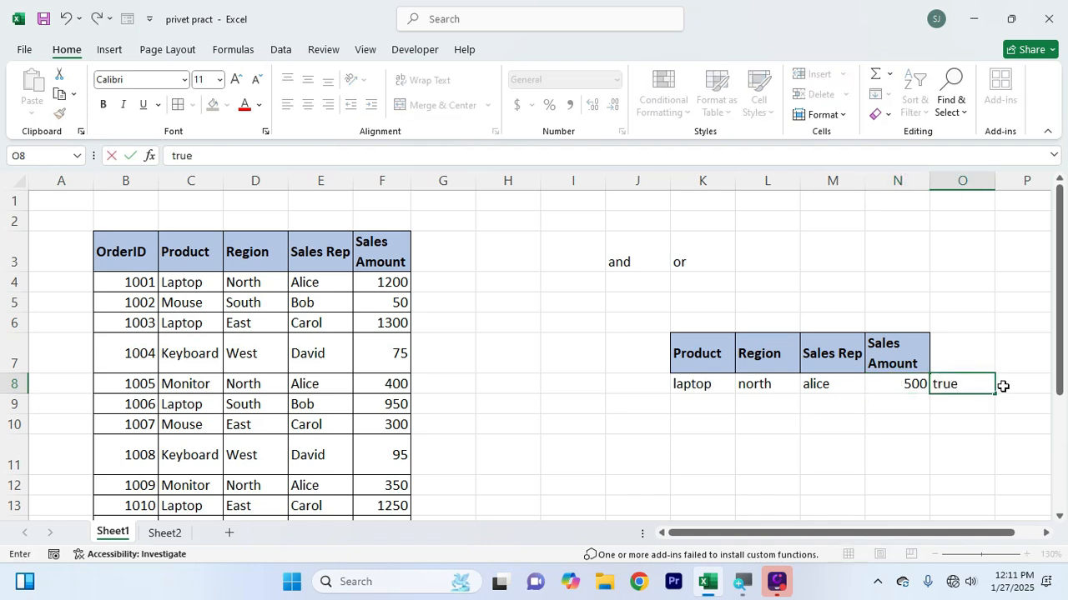
pyautogui.press('Return')
pyautogui.press('Up')
pyautogui.write('yes')
pyautogui.press('Return')
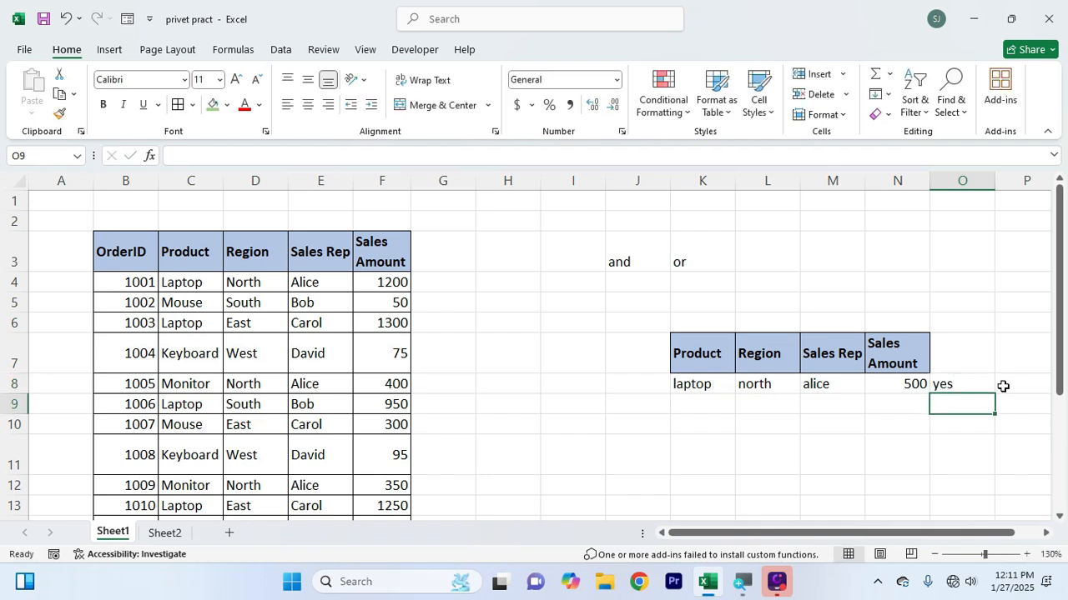
# Enter "done" in O8 as the outcome beside the example criteria
pyautogui.press('Up')
pyautogui.write('done')
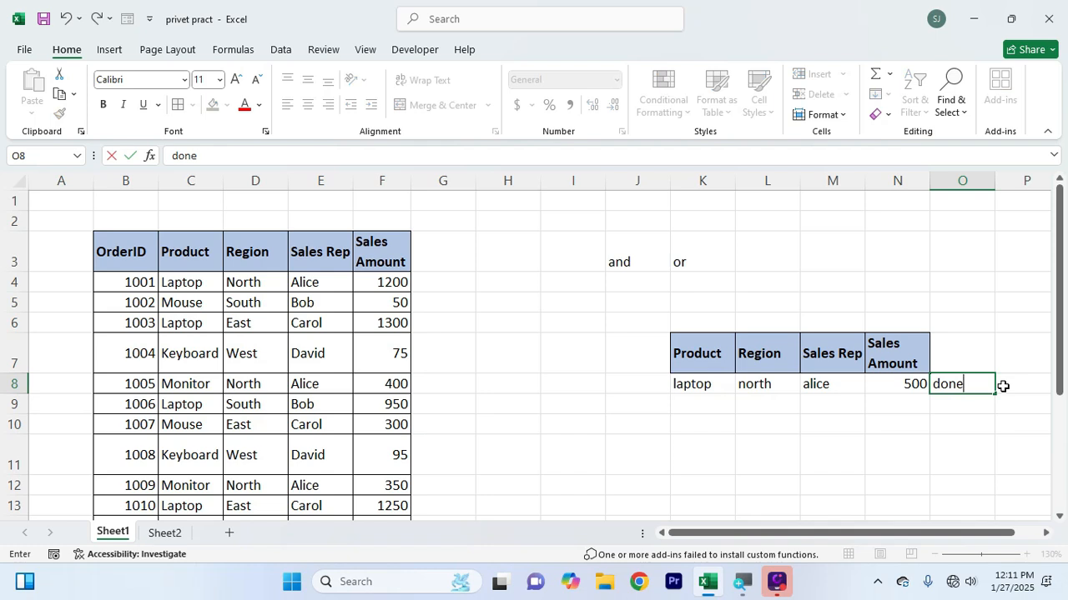
pyautogui.click(971, 424)
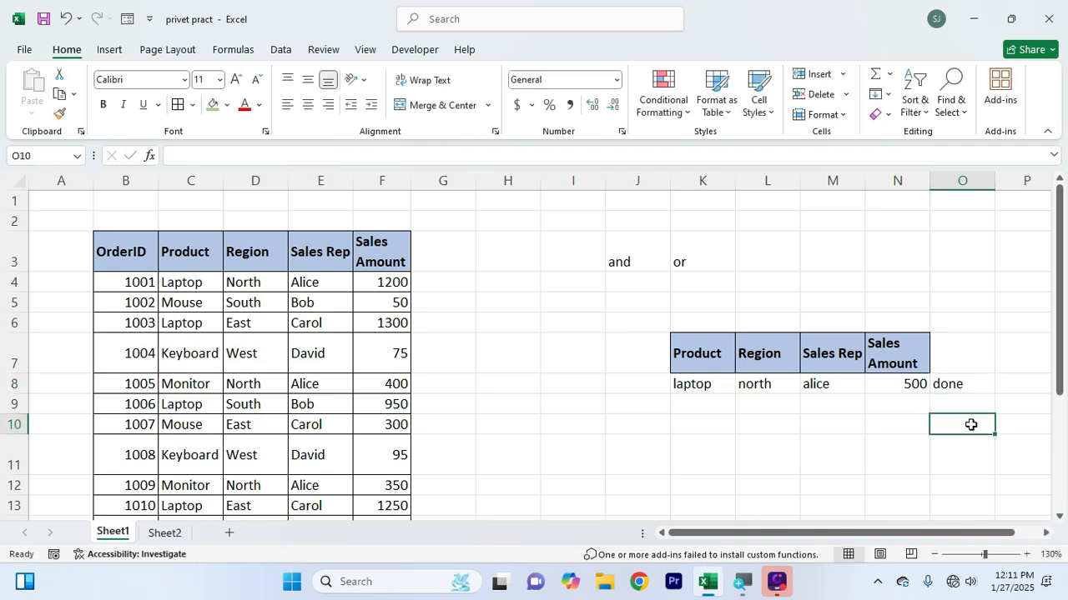
pyautogui.click(962, 382)
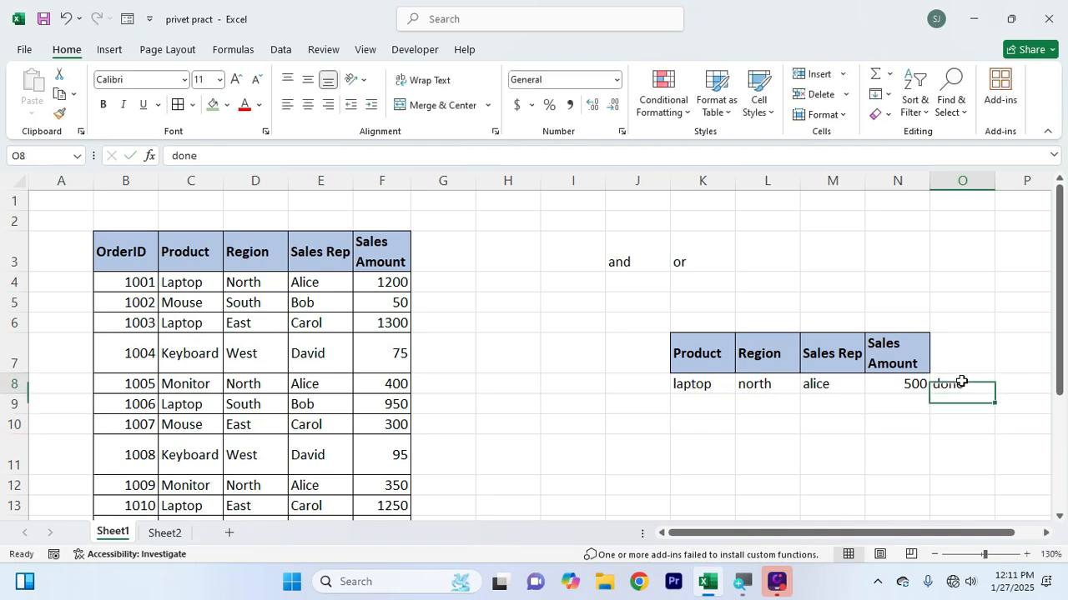
# Add a "report" column header in G3 beside the Sales Amount header
pyautogui.click(440, 247)
pyautogui.write('report')
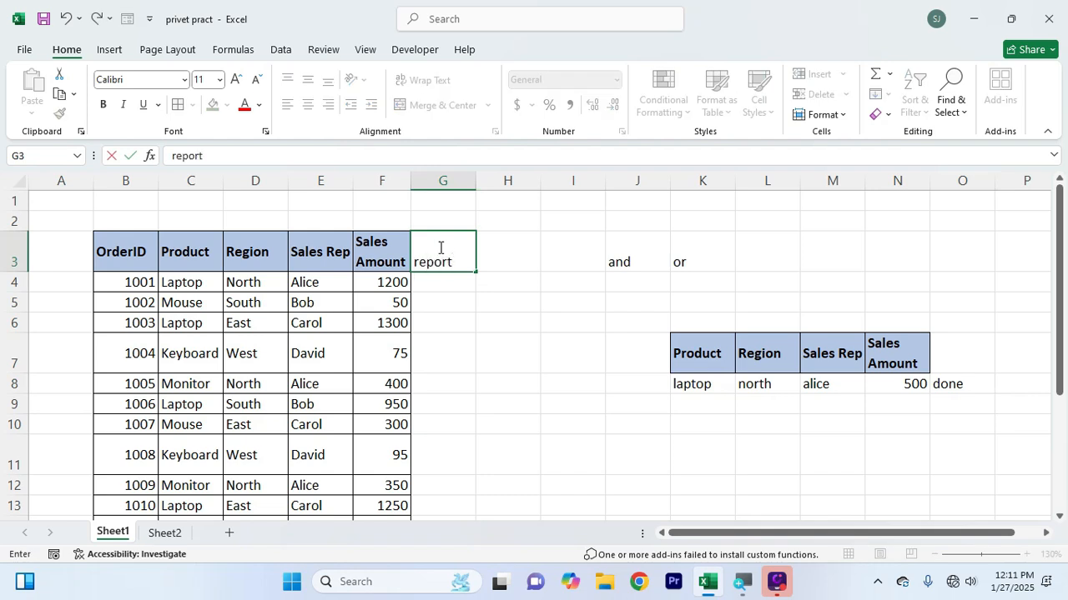
pyautogui.press('Return')
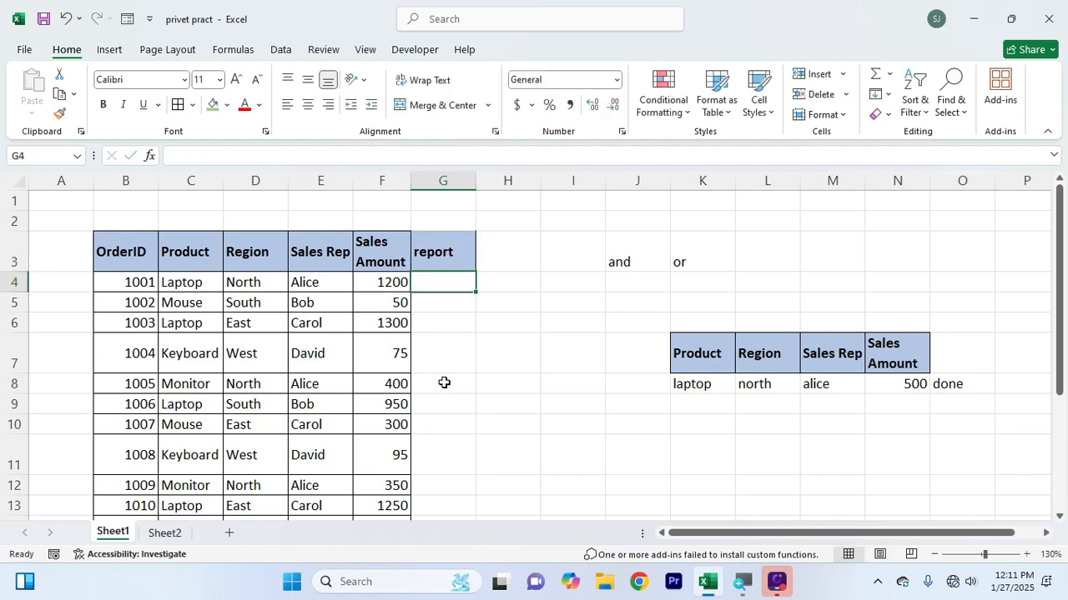
# Review each example criterion in K8:N8 together with the outcome cell O8
pyautogui.click(970, 380)
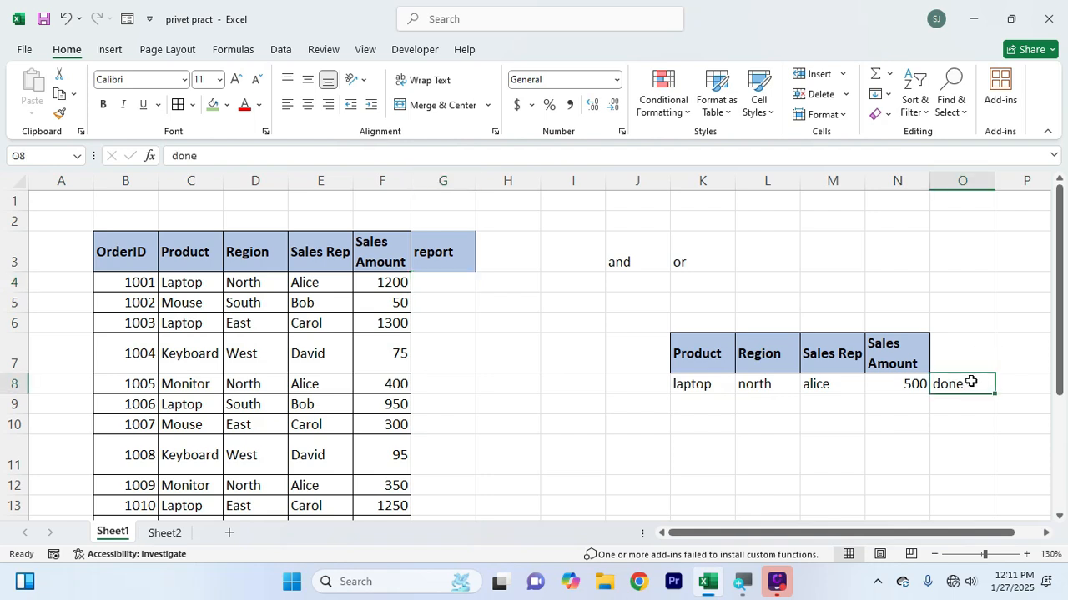
pyautogui.click(710, 384)
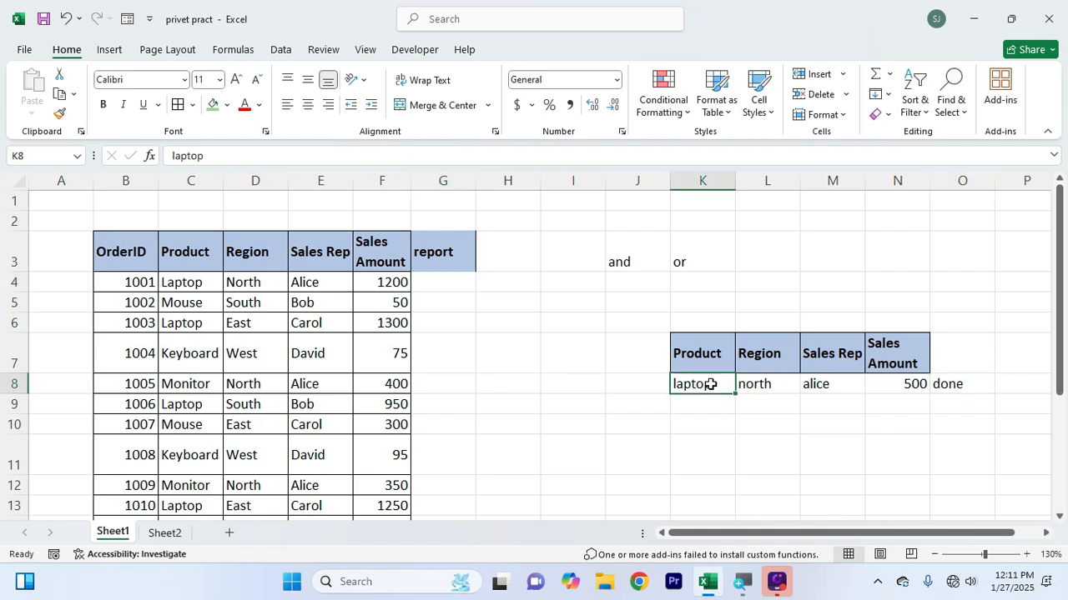
pyautogui.click(767, 384)
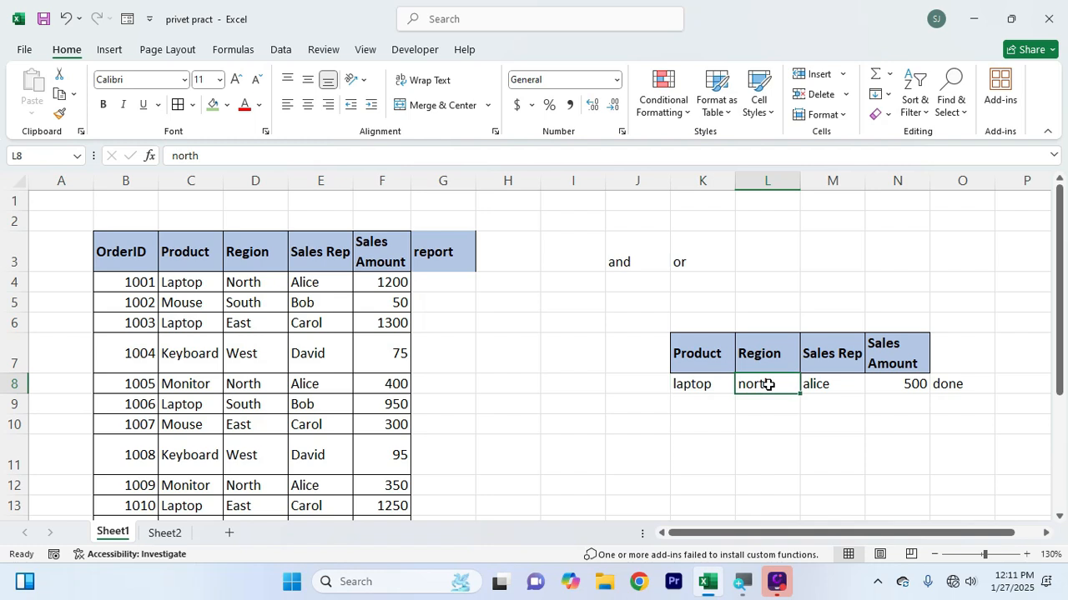
pyautogui.click(827, 383)
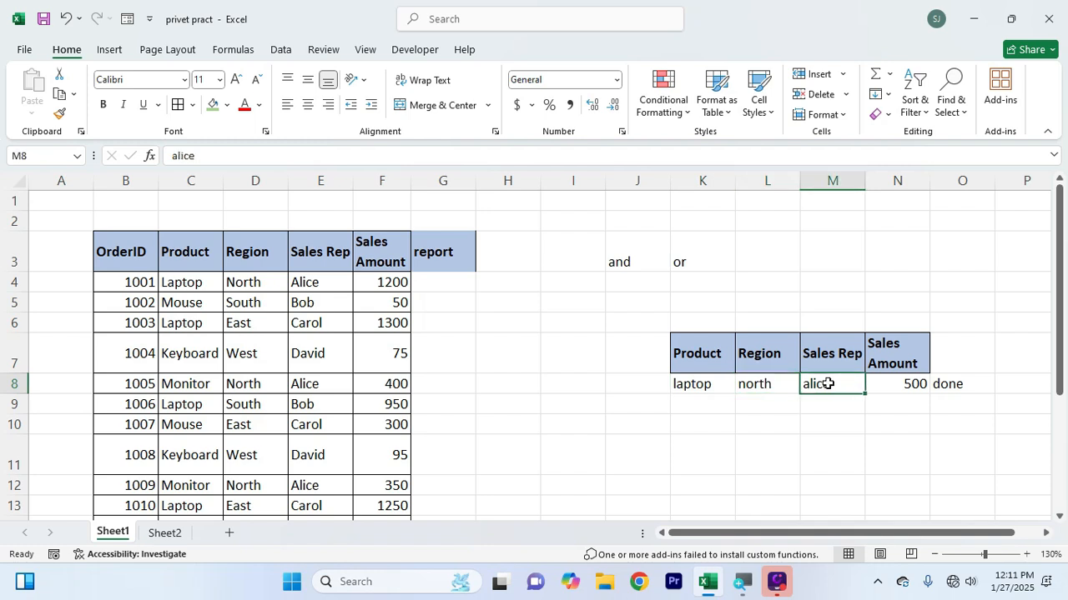
pyautogui.click(899, 384)
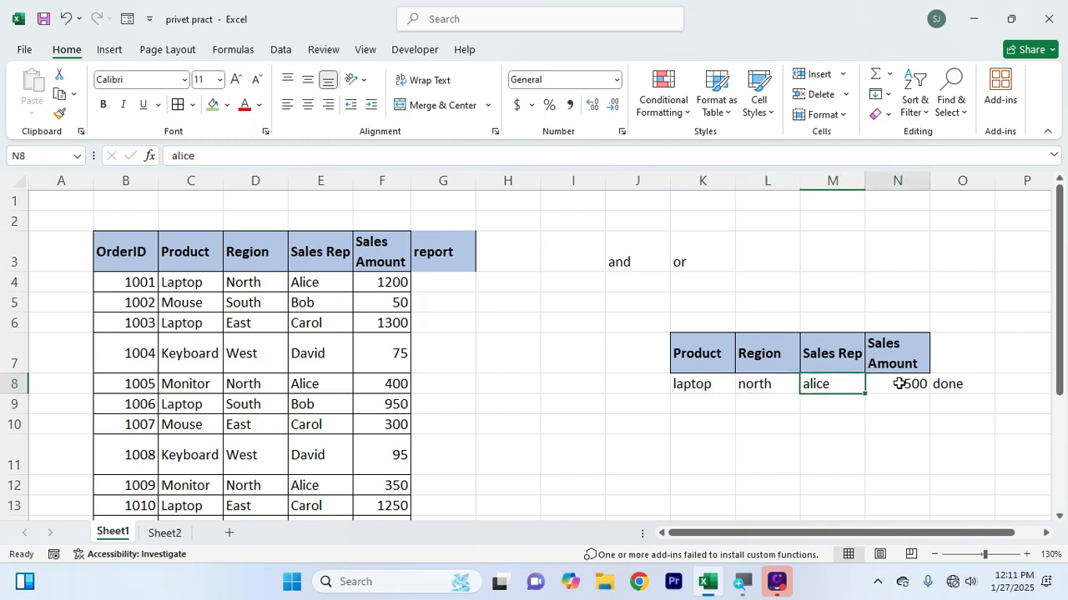
pyautogui.click(969, 388)
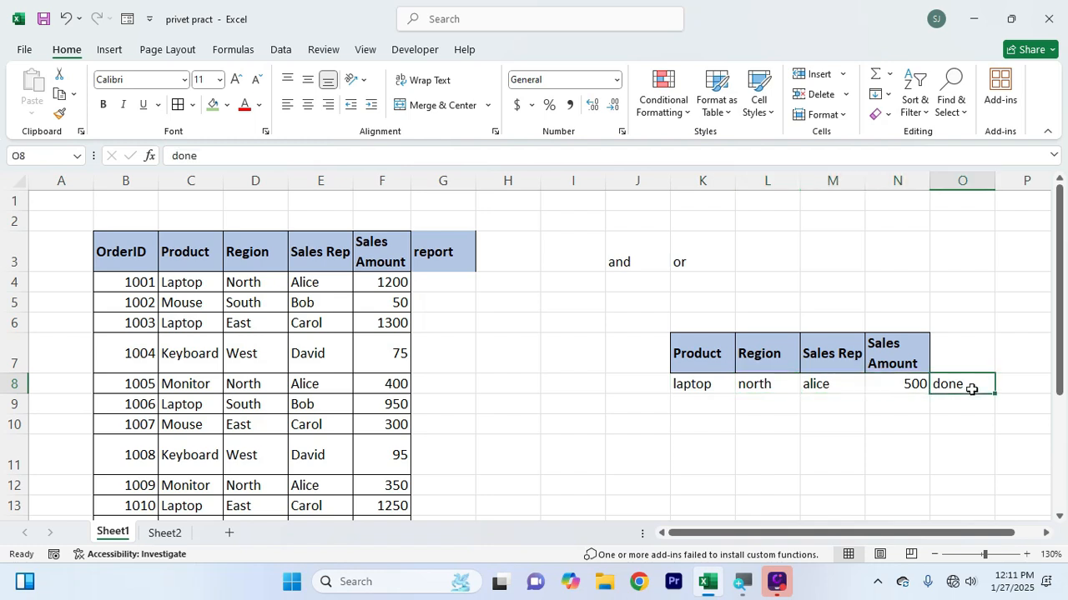
pyautogui.click(687, 381)
pyautogui.click(753, 387)
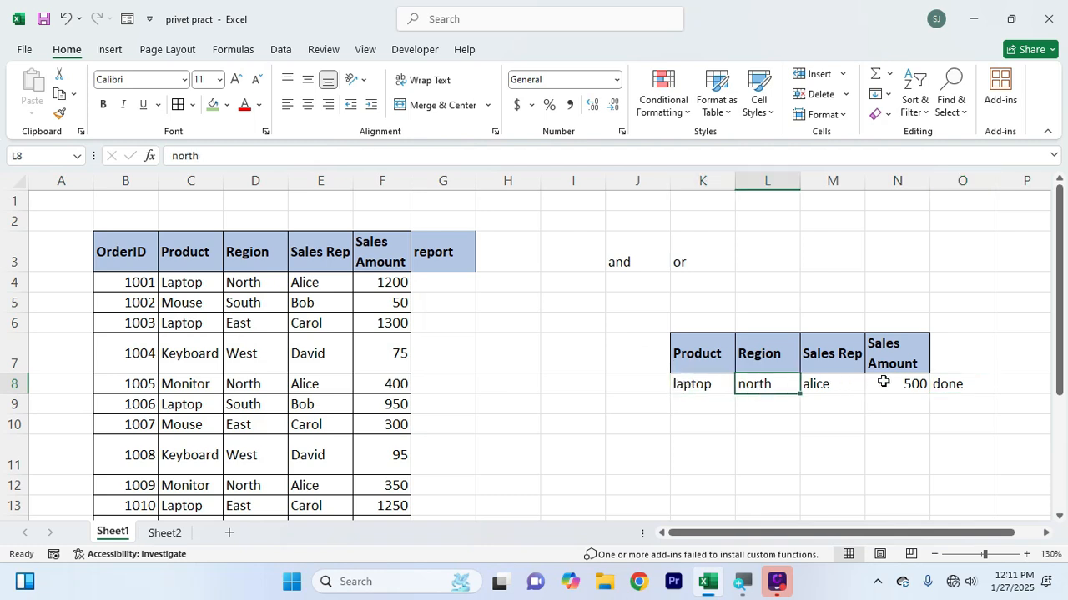
pyautogui.moveTo(722, 384); pyautogui.dragTo(887, 386)
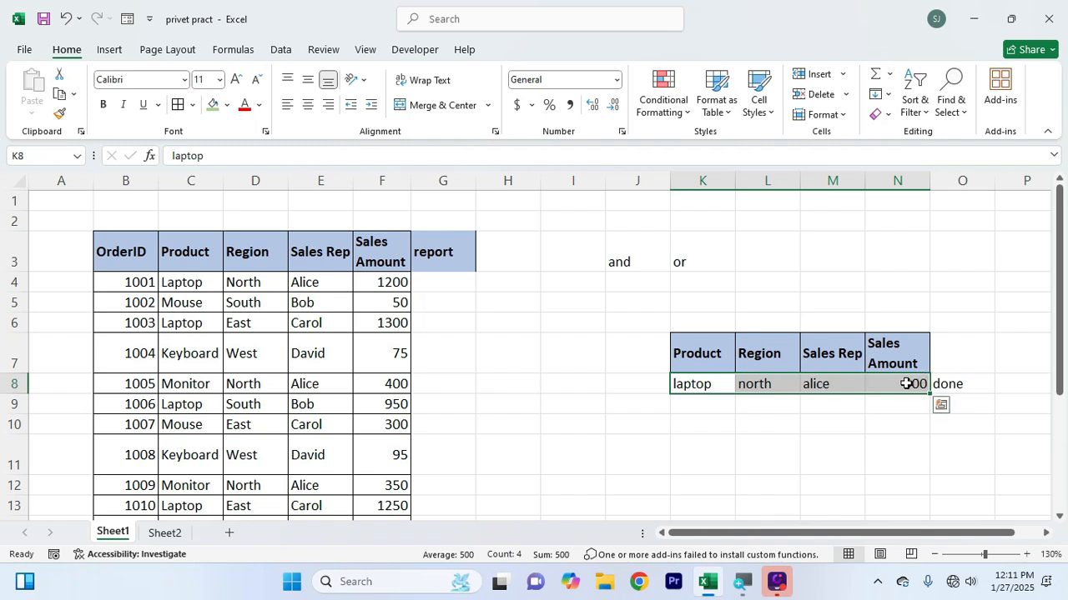
pyautogui.click(946, 383)
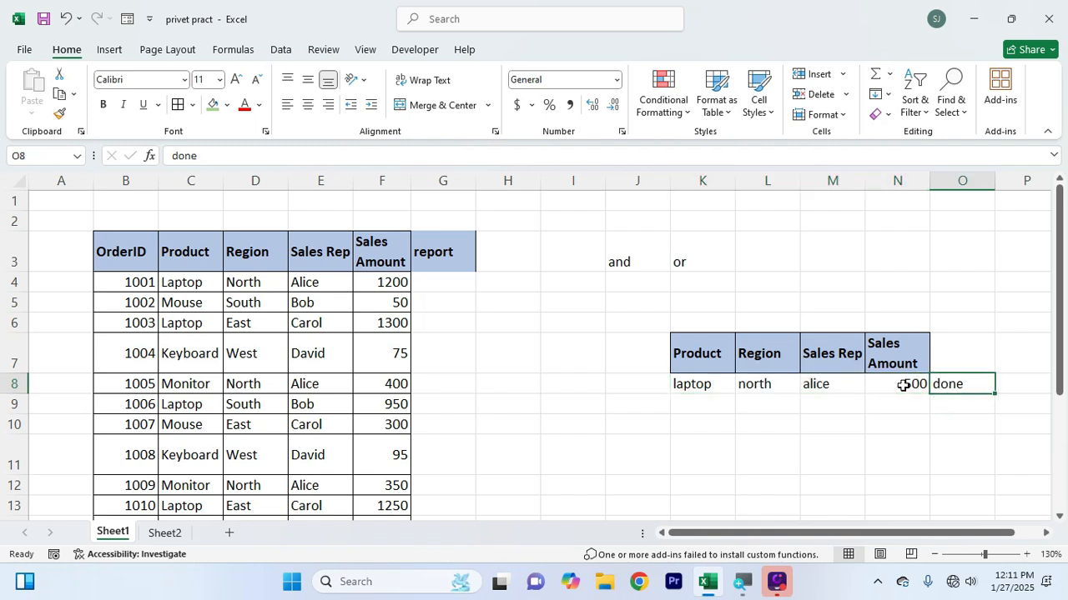
pyautogui.click(899, 384)
pyautogui.moveTo(857, 387); pyautogui.dragTo(712, 384)
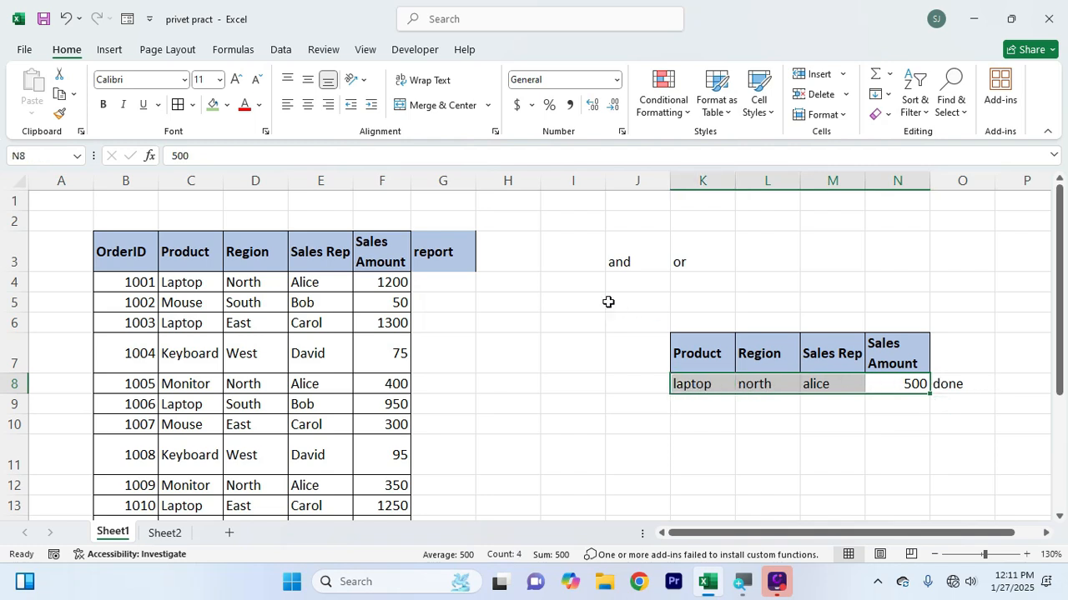
# Start an AND formula in G4 with C4="laptop" as its first condition
pyautogui.click(461, 281)
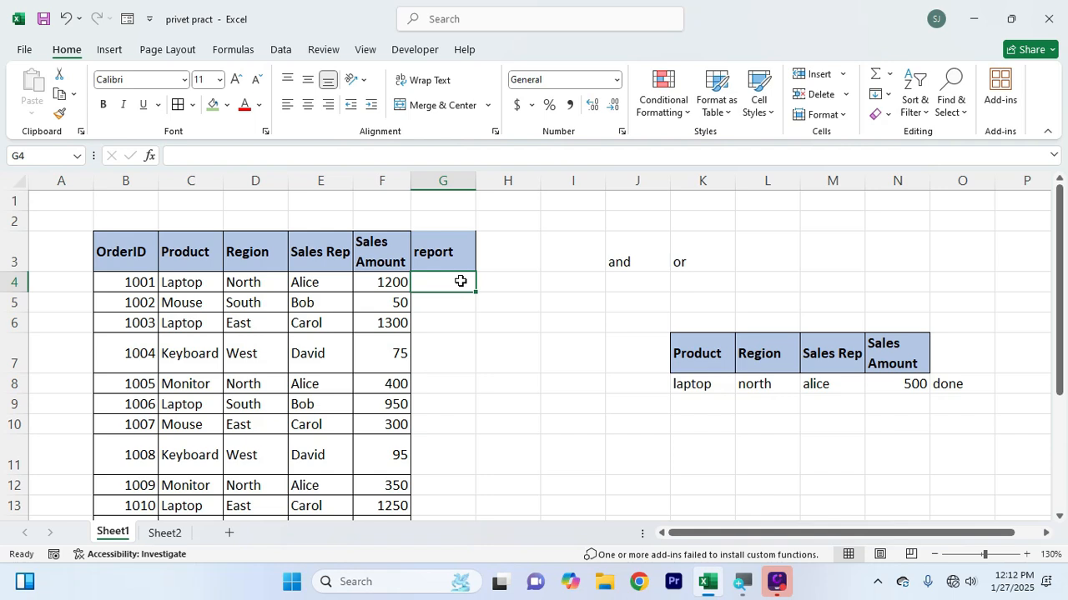
pyautogui.write('=and(')
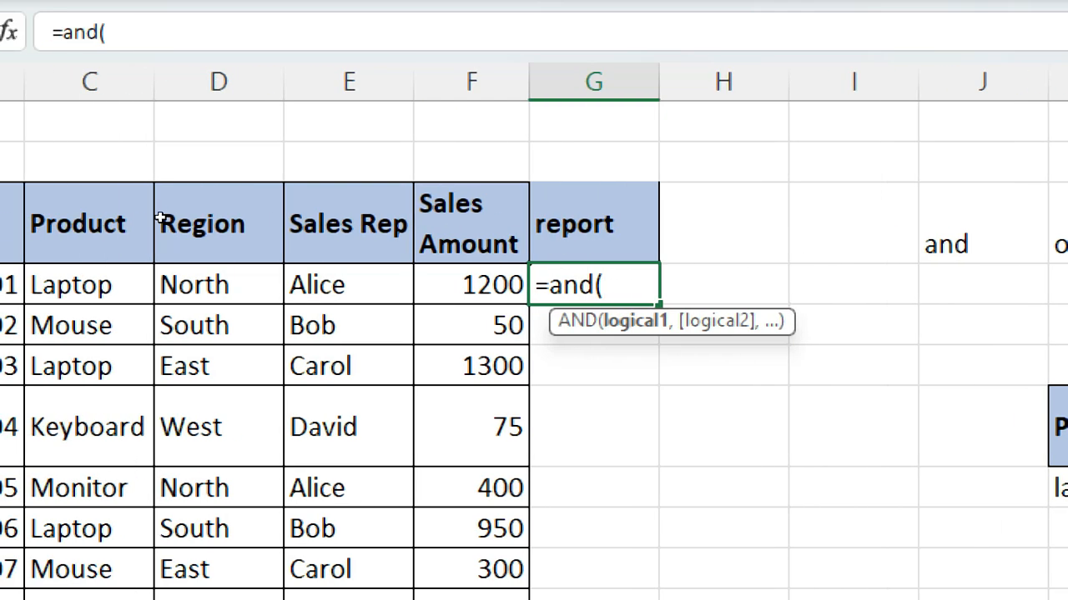
pyautogui.click(151, 285)
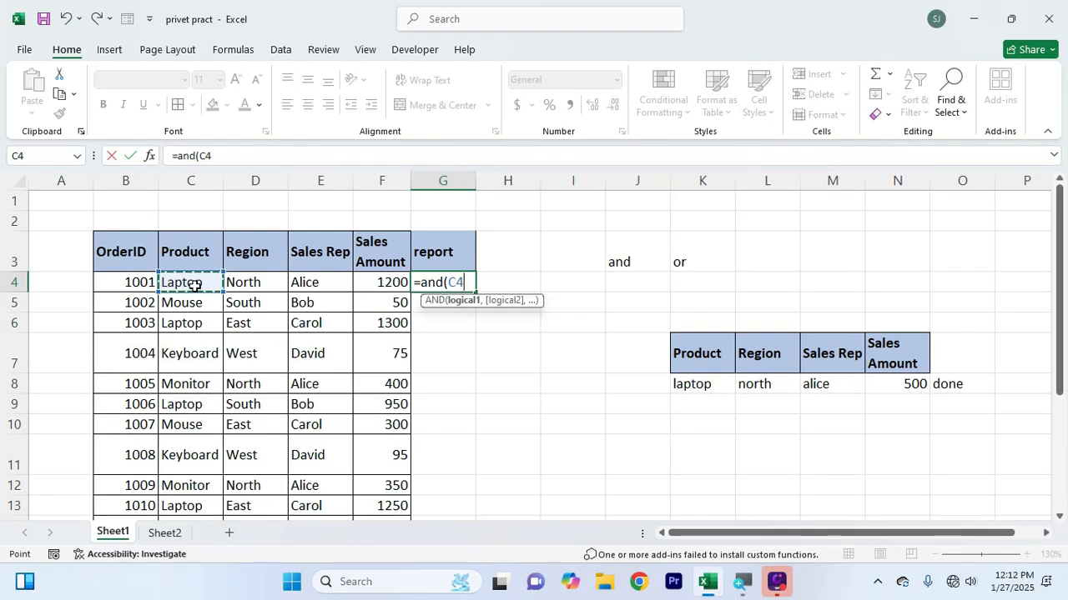
pyautogui.write('=')
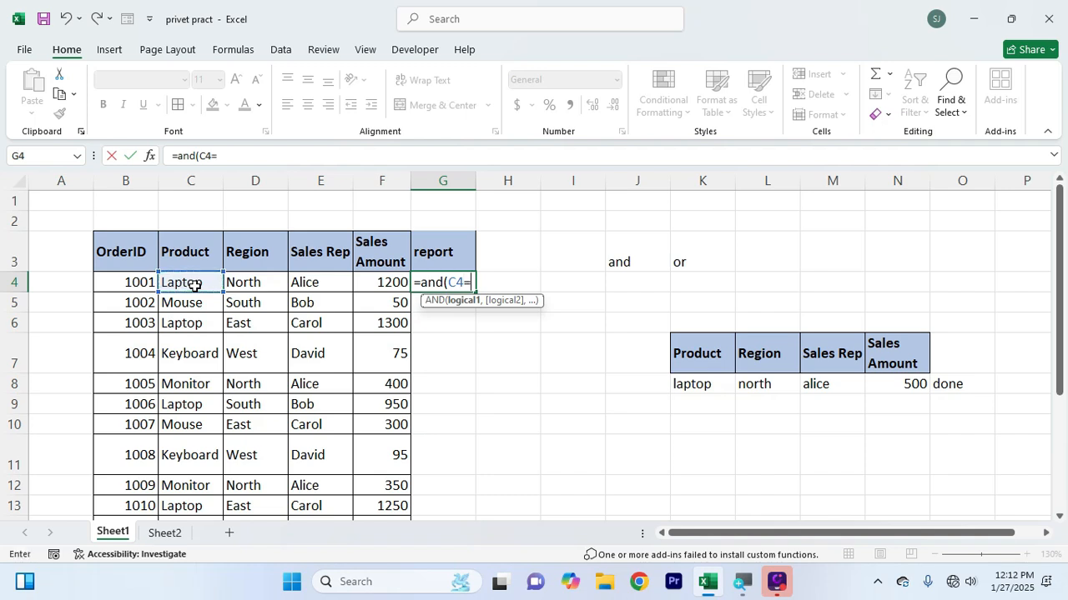
pyautogui.write('"laptop",')
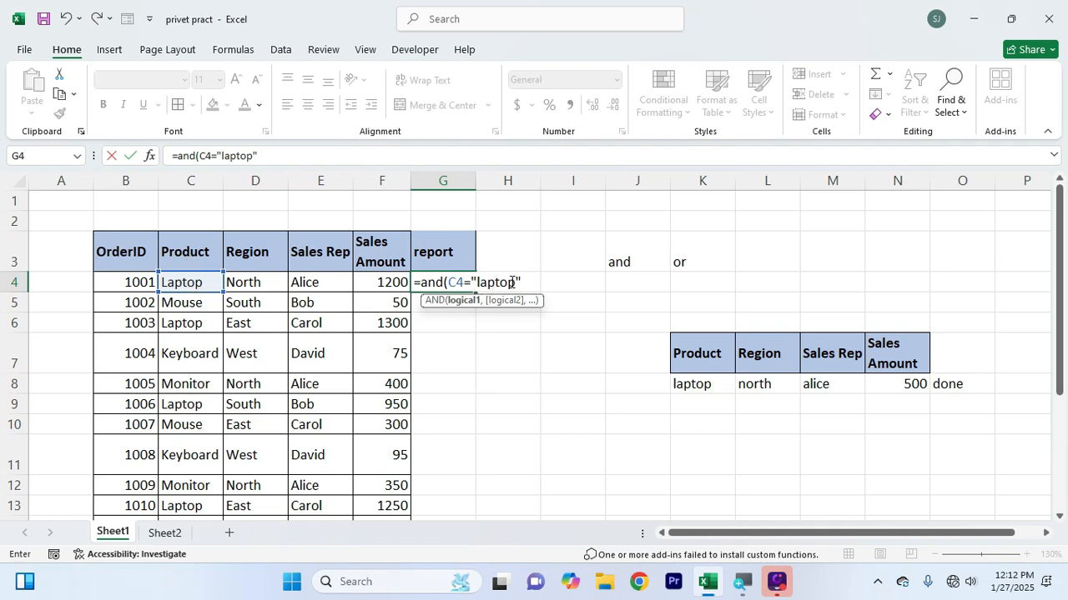
# Add D4="north" as the second condition of the AND formula in G4
pyautogui.write(',')
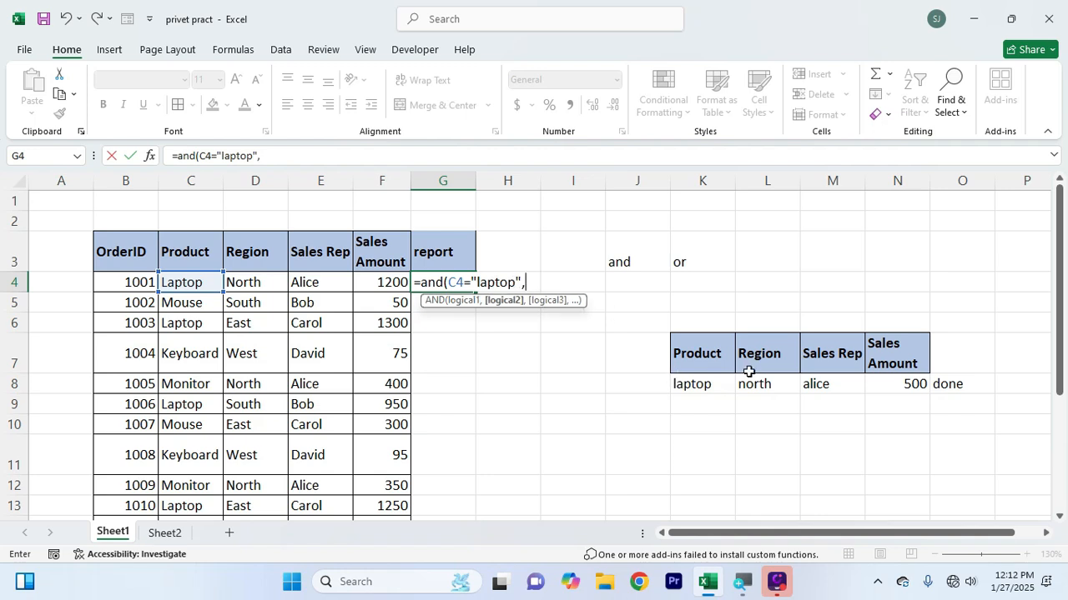
pyautogui.click(267, 285)
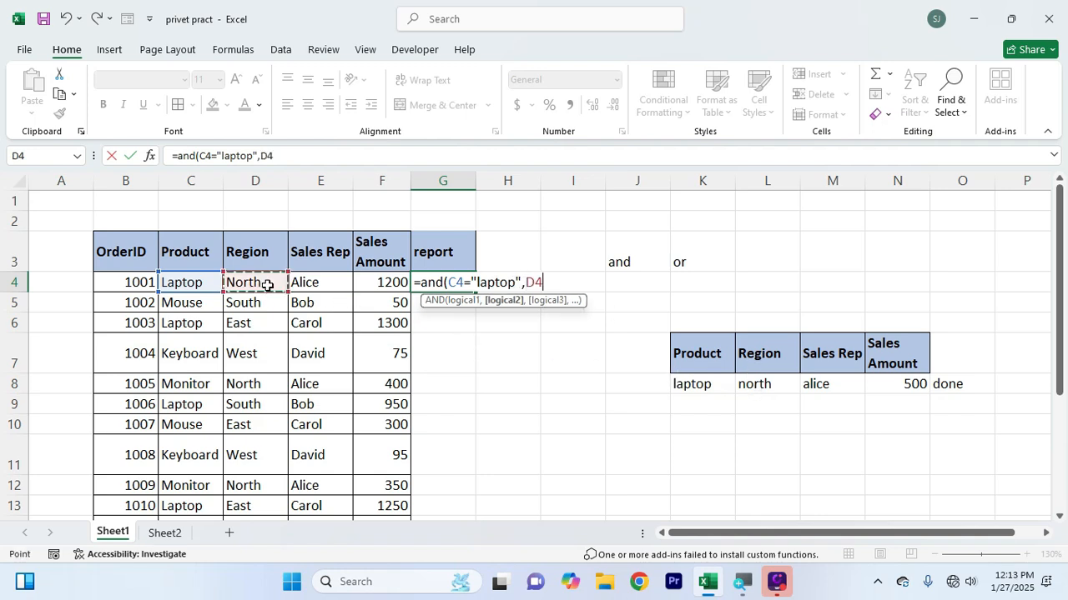
pyautogui.write('="north')
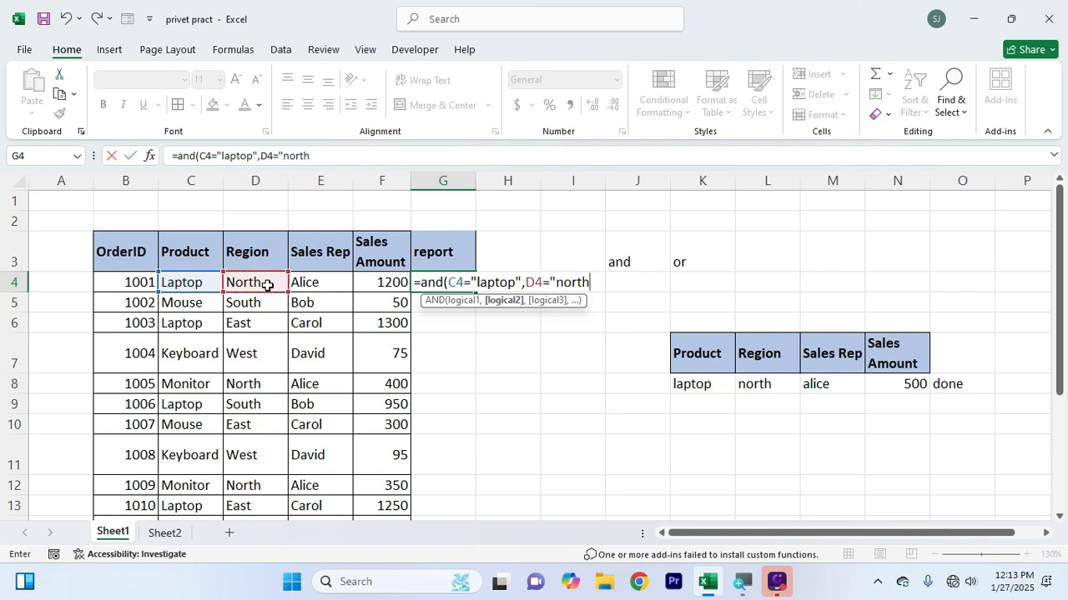
pyautogui.write('",')
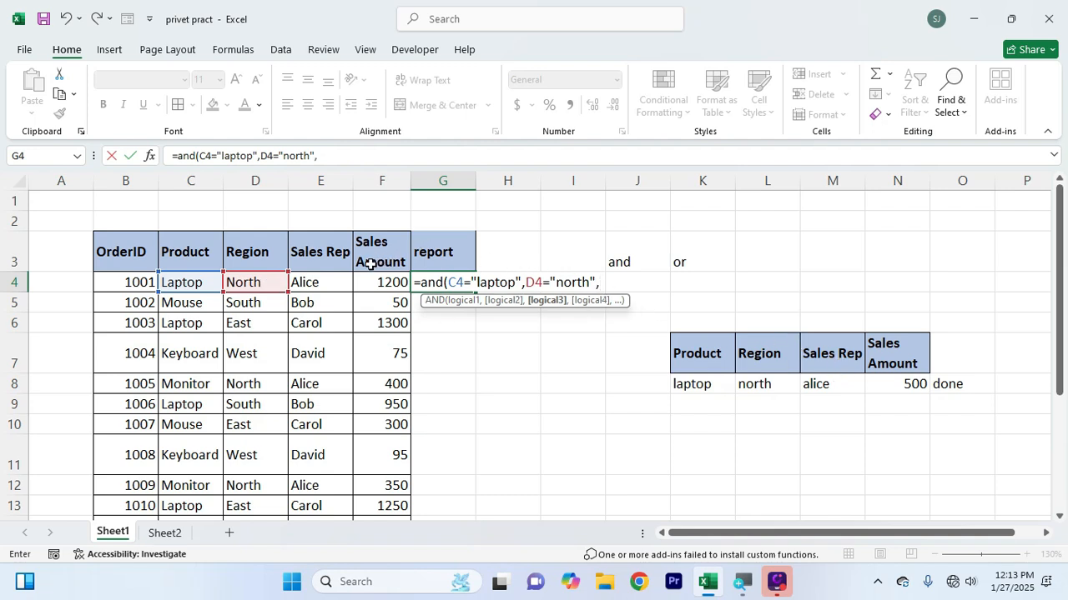
# Add a third condition requiring E4 to equal the sales rep's name from the example criteria in M8
pyautogui.click(328, 282)
pyautogui.write('=')
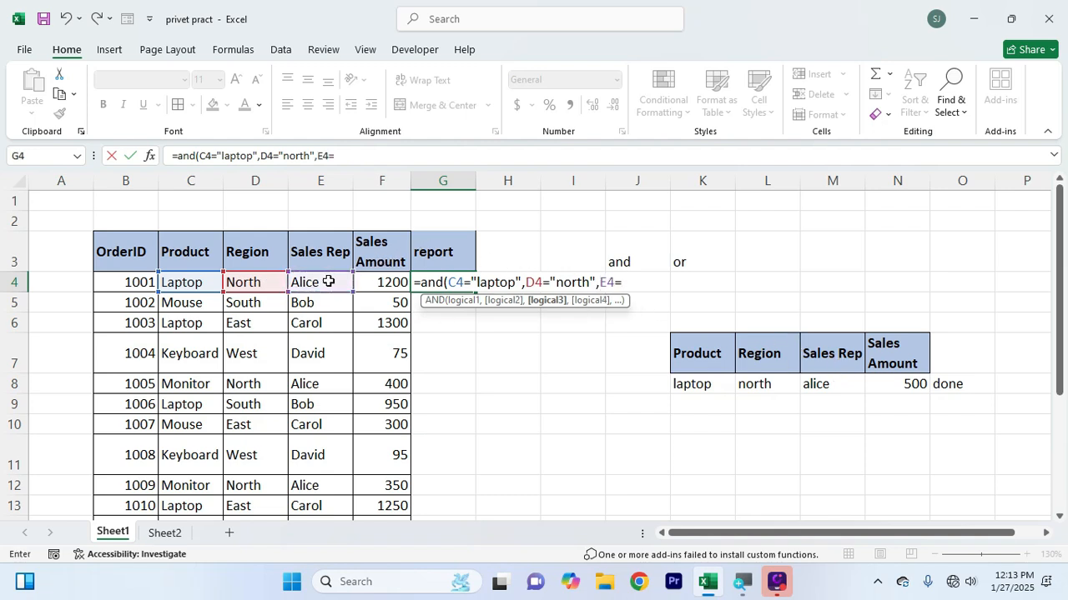
pyautogui.write('"alice",')
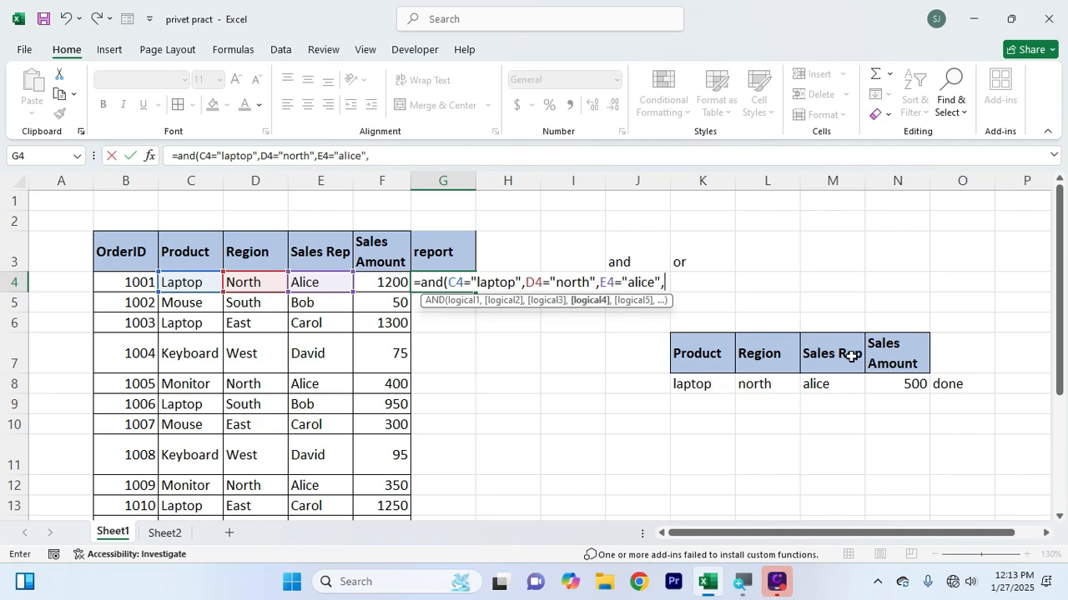
# Add F4>=500 as the fourth condition, close the AND formula and enter it in G4
pyautogui.click(377, 283)
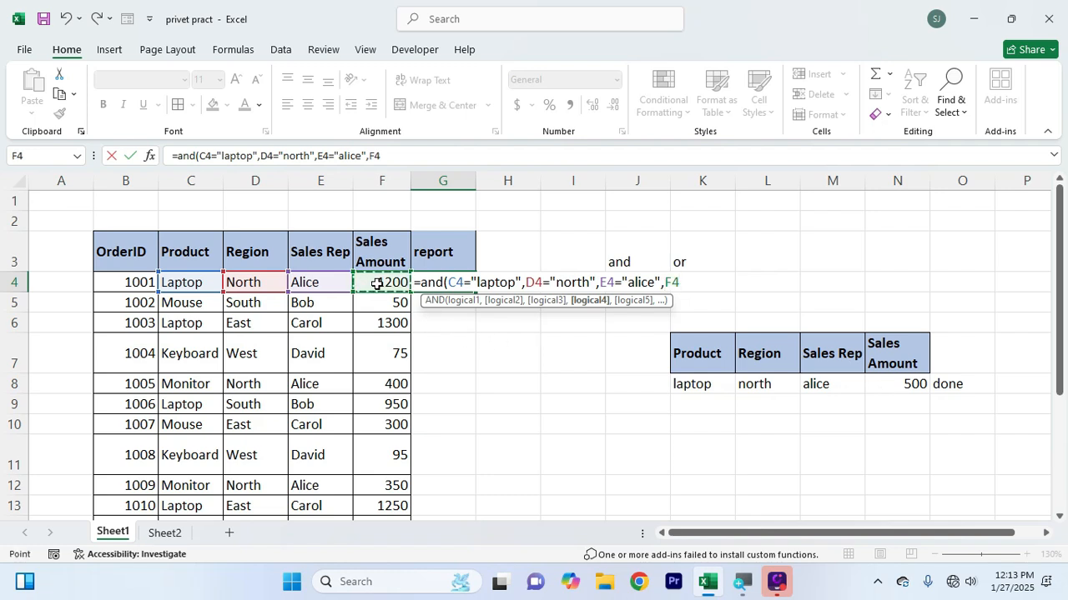
pyautogui.write('>=500')
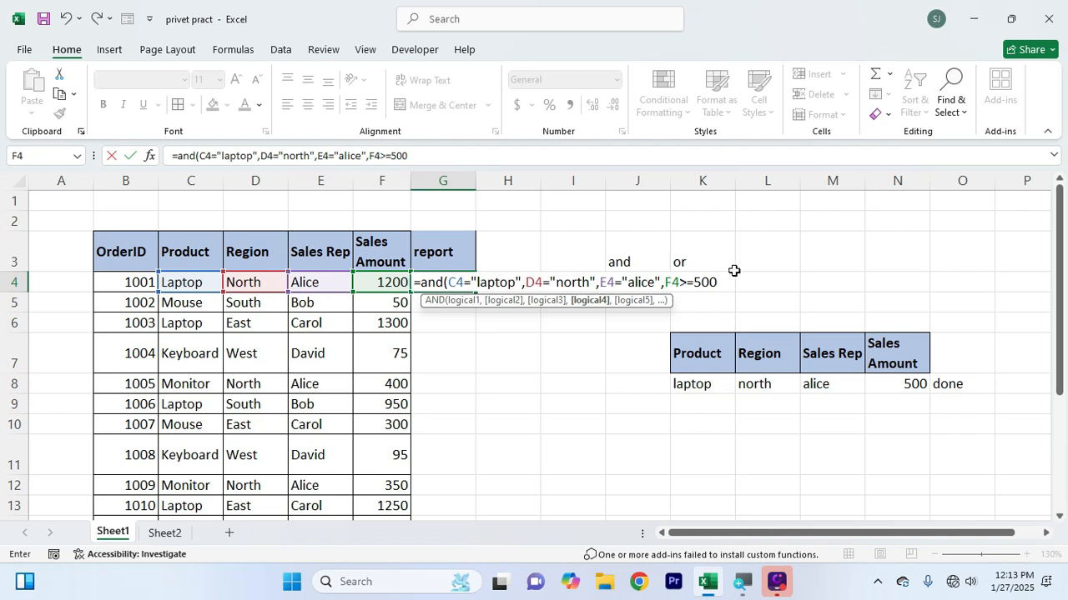
pyautogui.write(')')
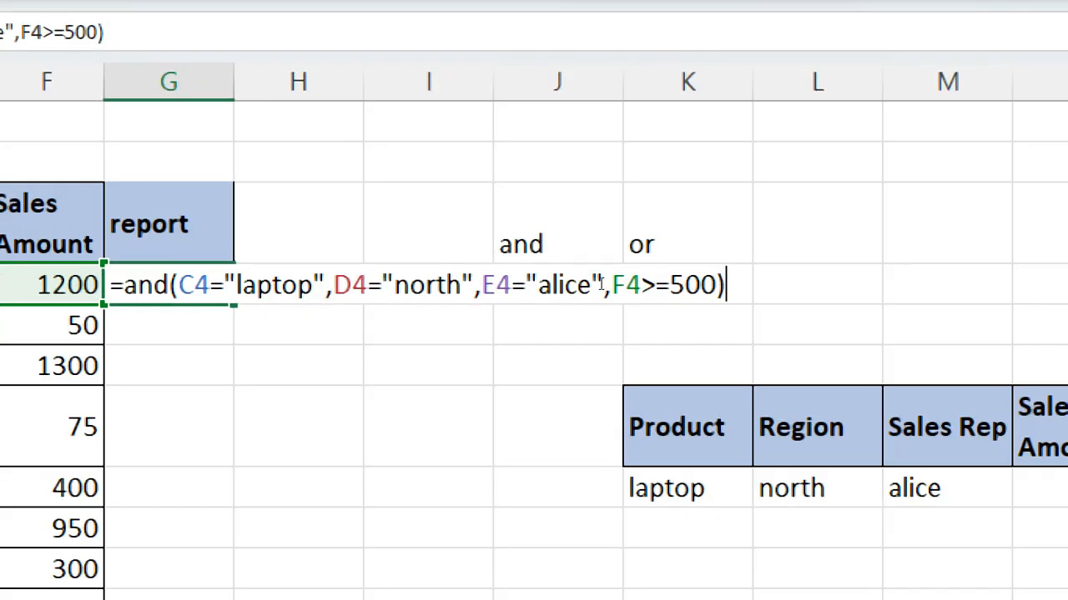
pyautogui.moveTo(178, 285); pyautogui.dragTo(715, 285)
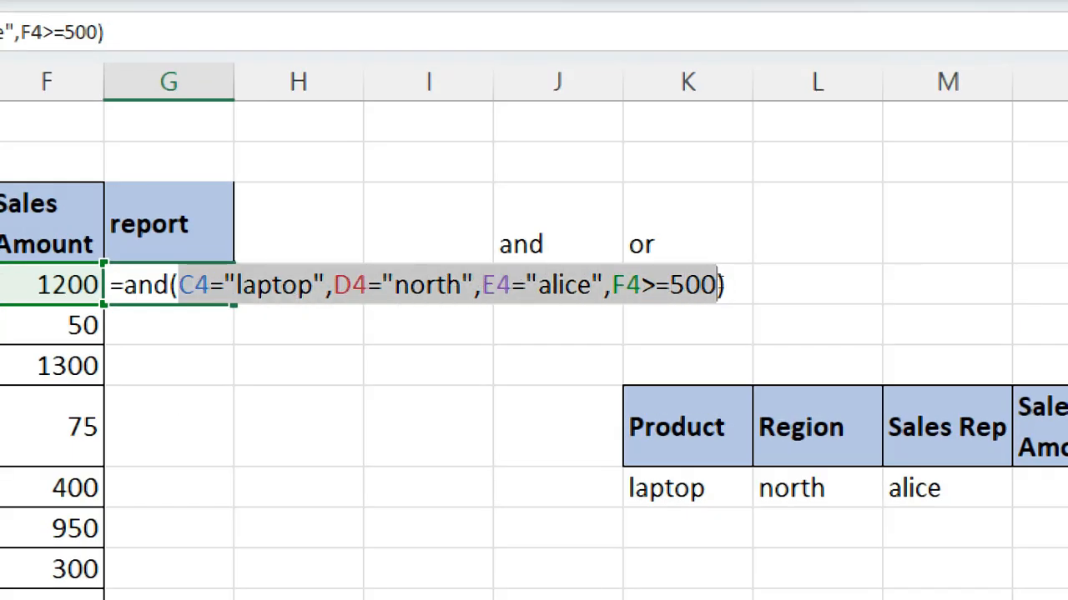
pyautogui.click(728, 286)
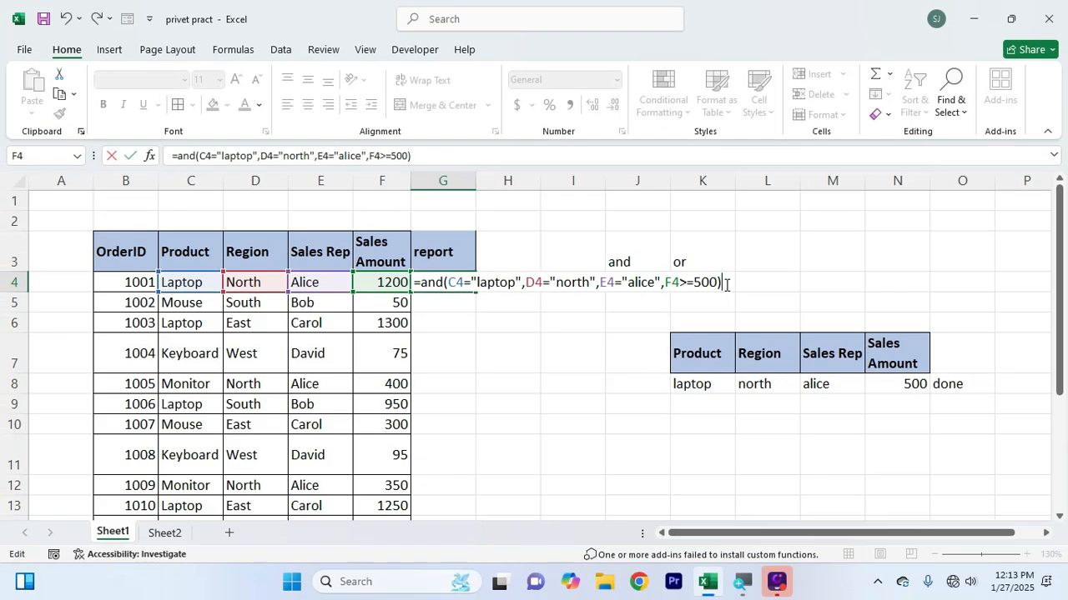
pyautogui.press('Return')
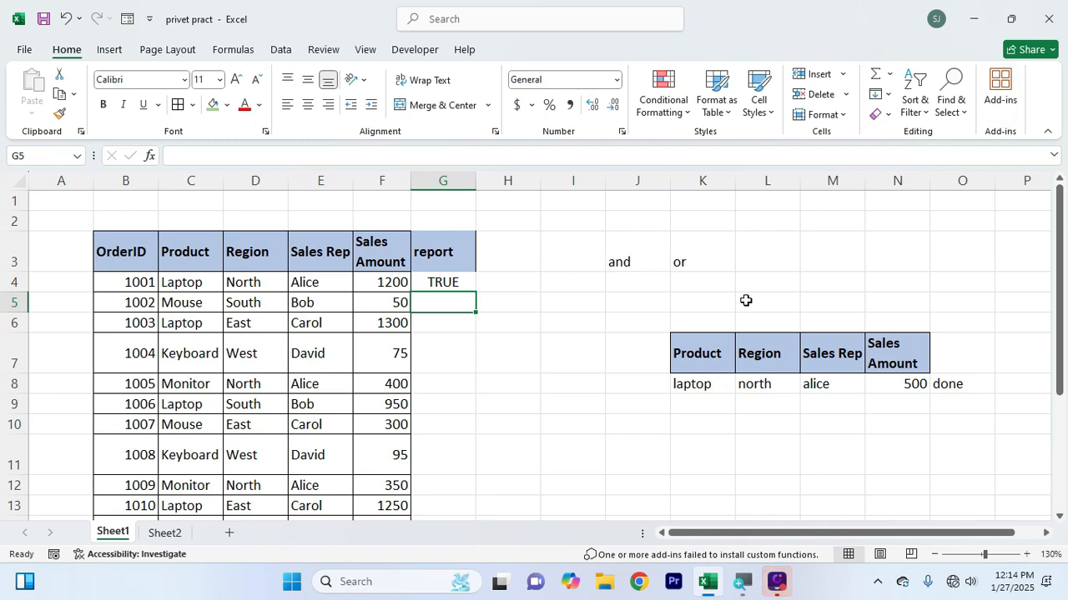
# Compare the product, region, sales rep and sales amount in C4:F4 with the example criteria in row 8
pyautogui.click(713, 384)
pyautogui.click(178, 282)
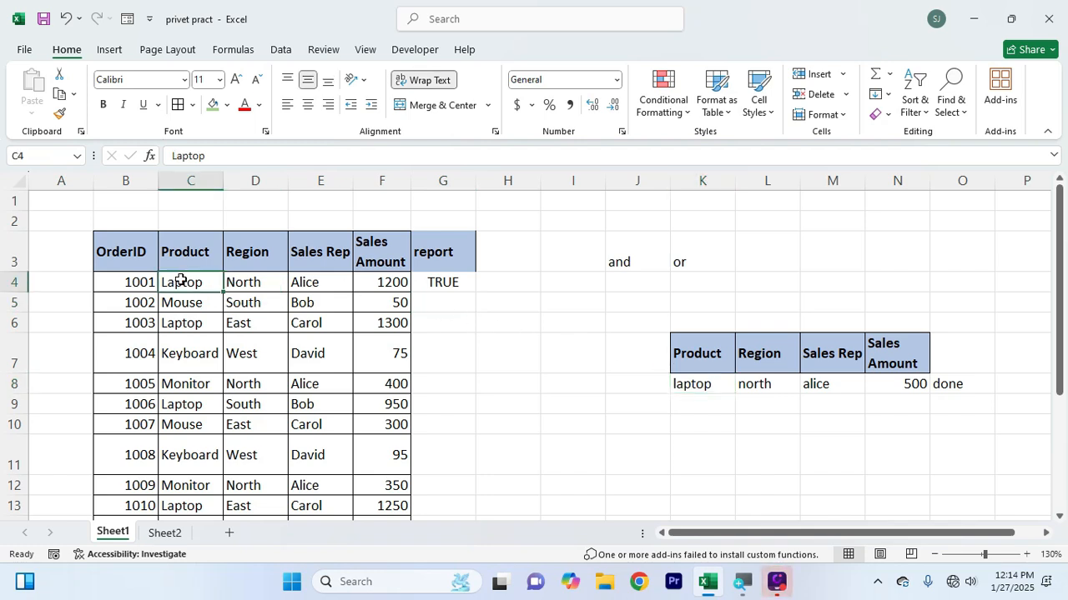
pyautogui.click(254, 282)
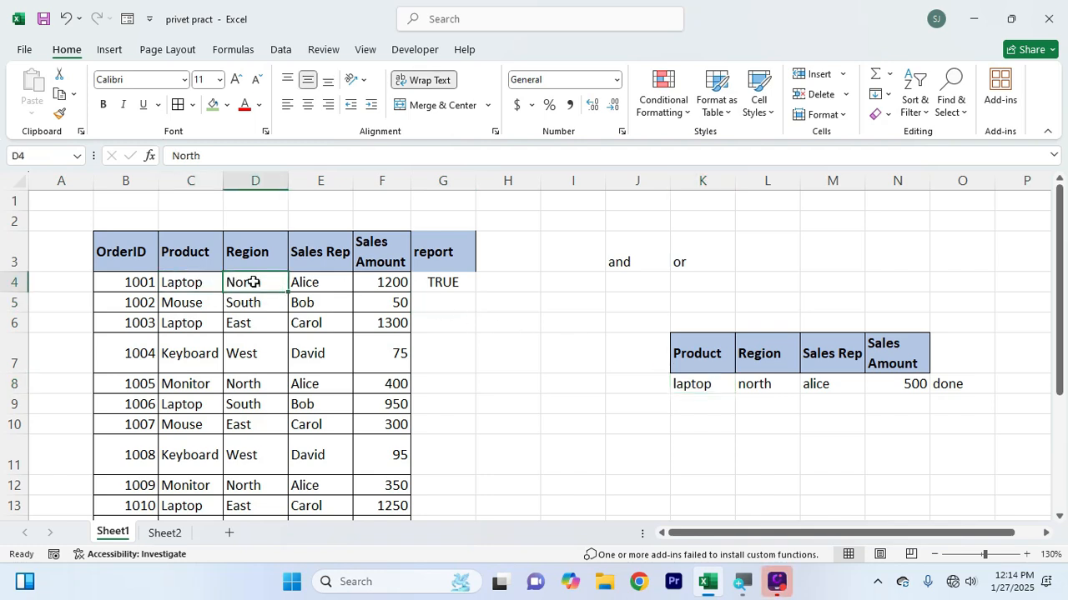
pyautogui.click(317, 282)
pyautogui.click(365, 281)
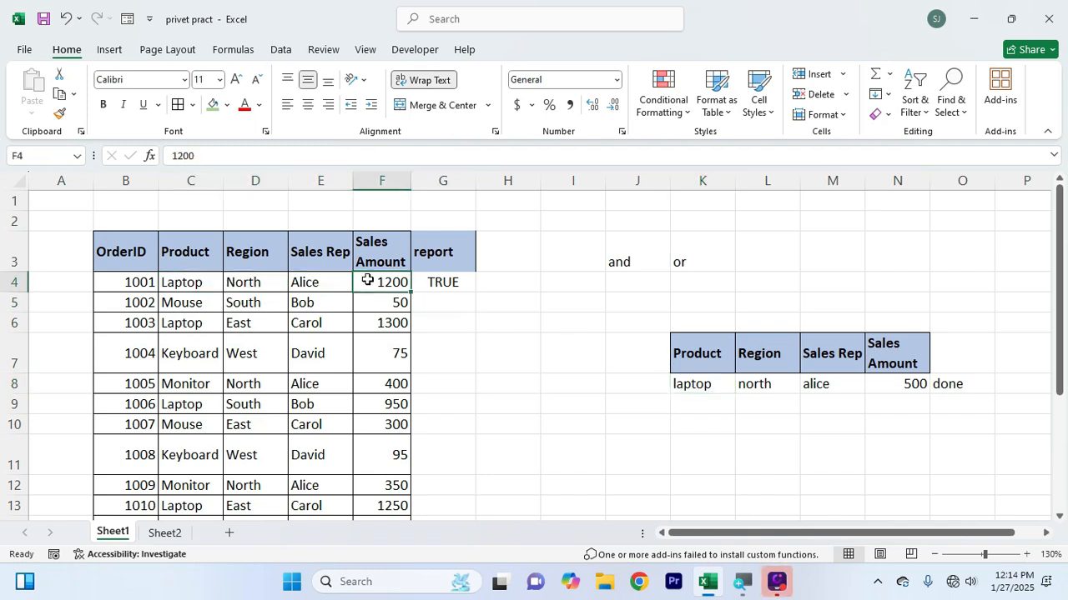
# Set the sales amount in F4 to 50 to test the AND formula
pyautogui.click(468, 363)
pyautogui.click(397, 285)
pyautogui.write('50')
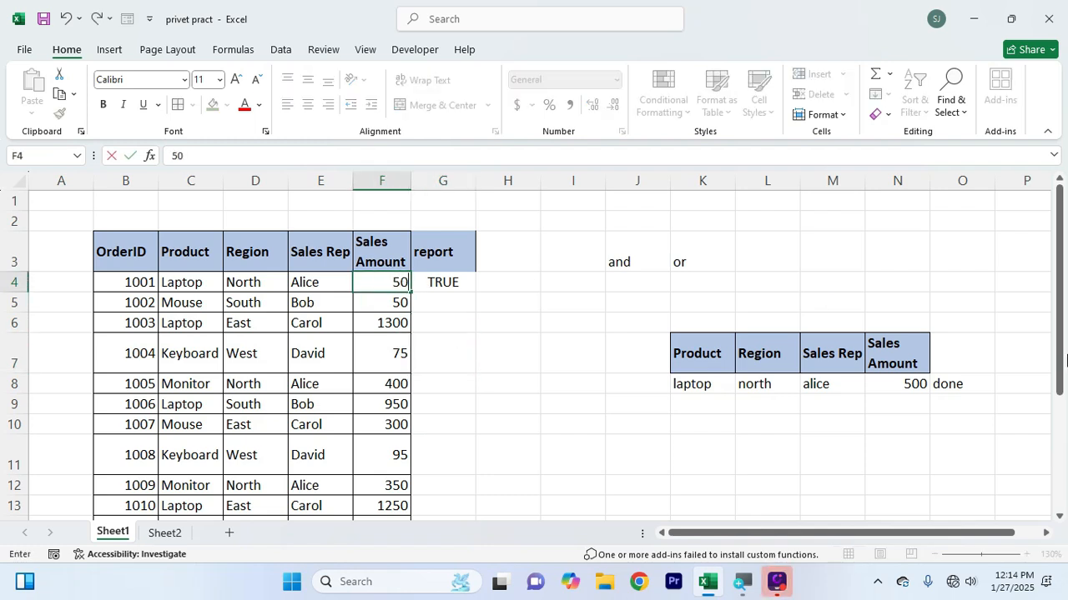
pyautogui.press('Return')
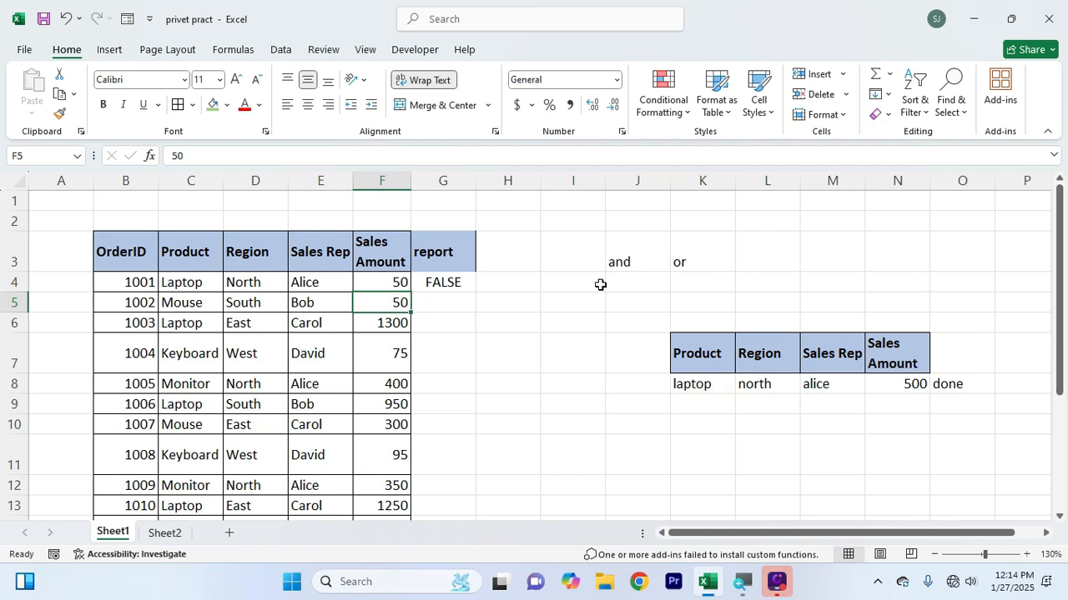
# Examine the four conditions of the AND formula in G4 against the row 4 values they reference
pyautogui.doubleClick(441, 284)
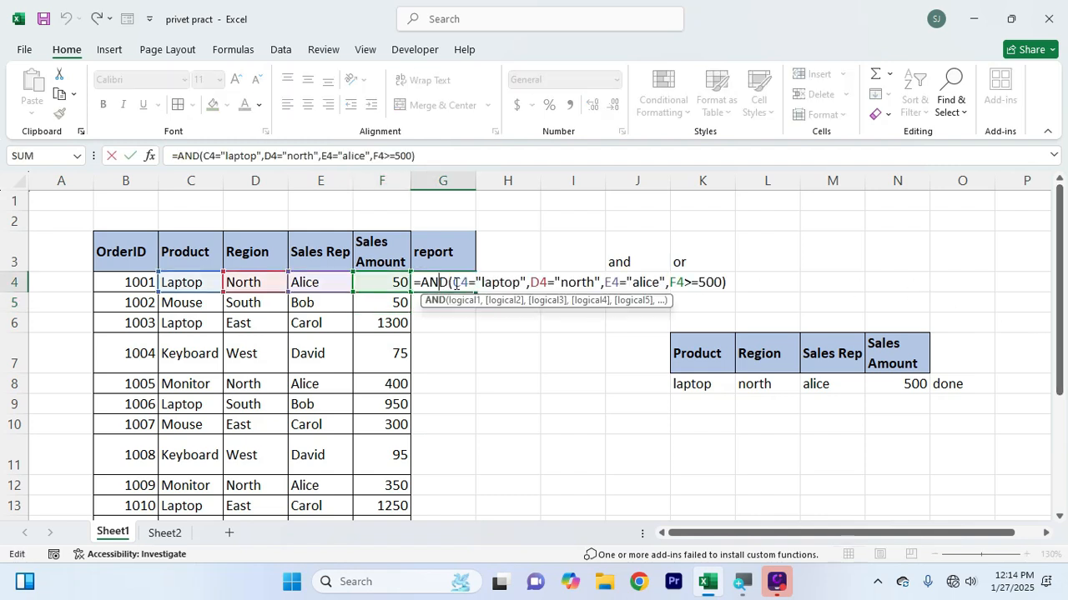
pyautogui.moveTo(453, 283); pyautogui.dragTo(720, 285)
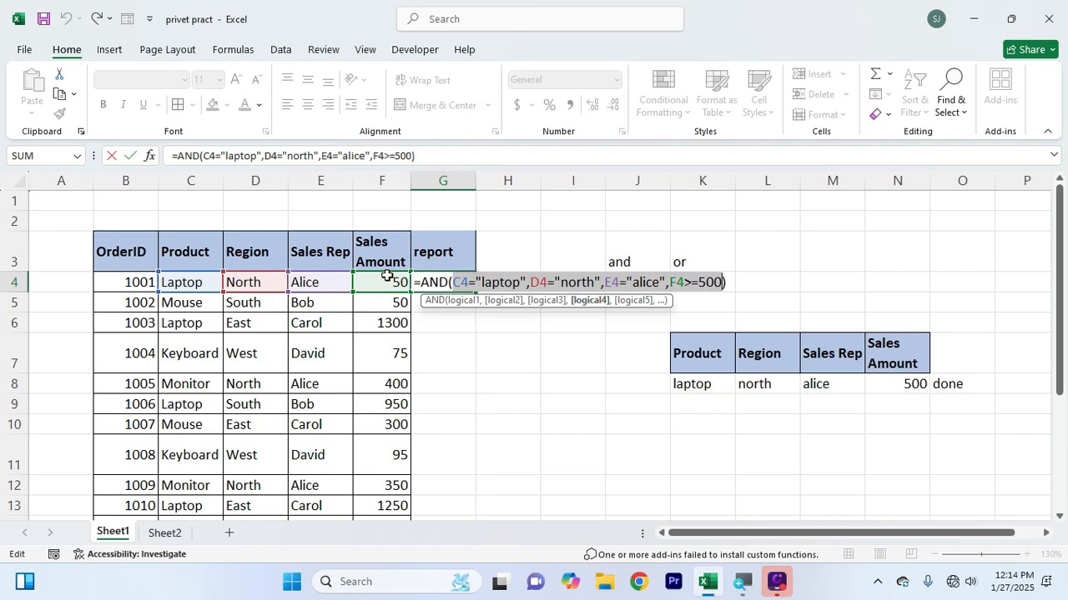
pyautogui.press('Return')
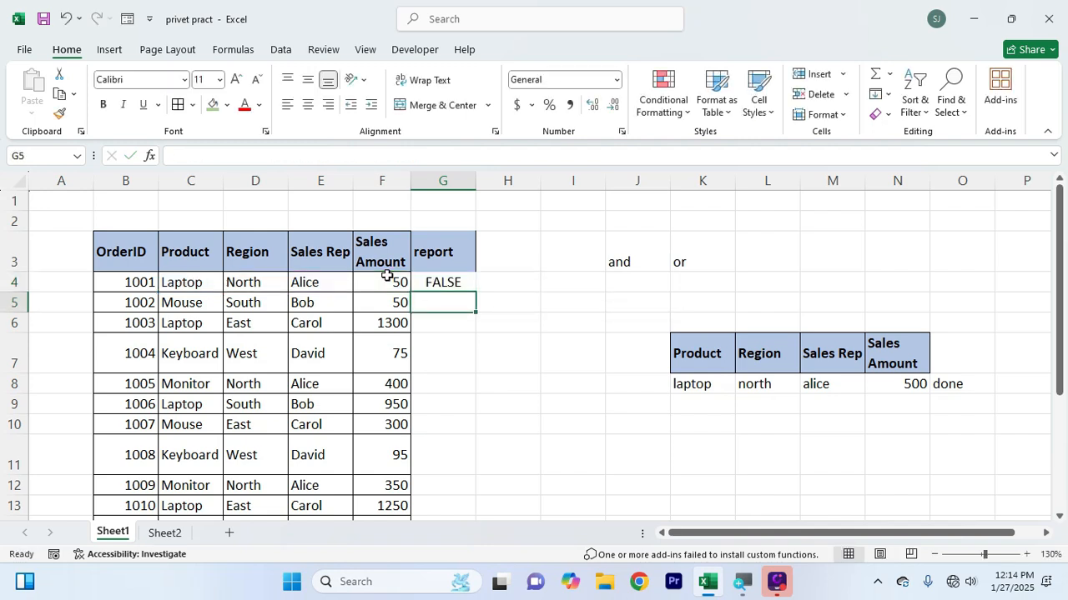
pyautogui.moveTo(326, 280); pyautogui.dragTo(166, 280)
pyautogui.click(364, 277)
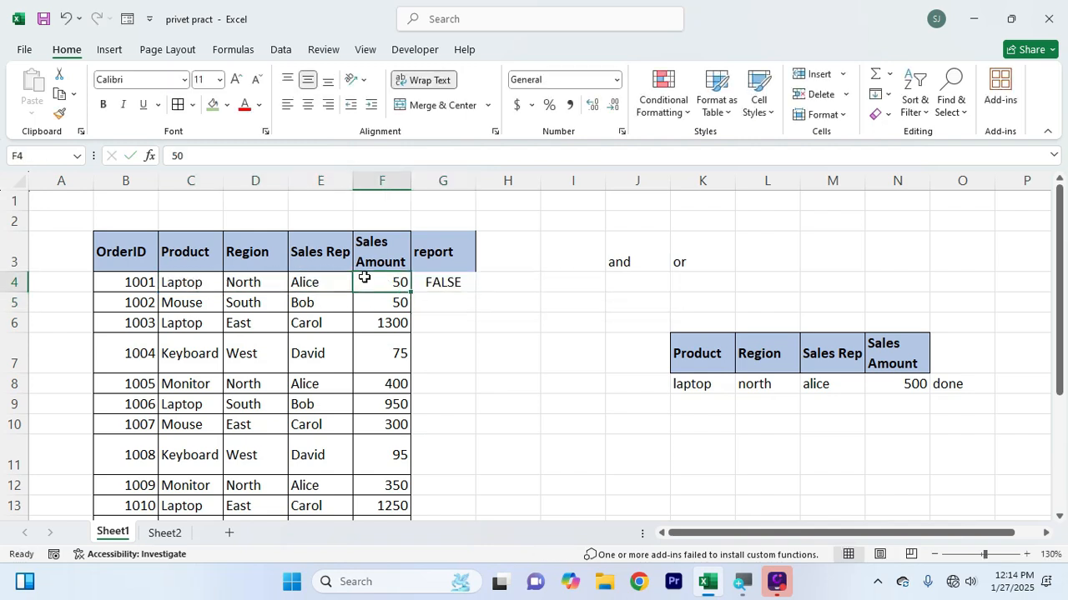
# Set the sales amount in F4 to 540
pyautogui.click(419, 281)
pyautogui.click(388, 281)
pyautogui.write('540')
pyautogui.press('Return')
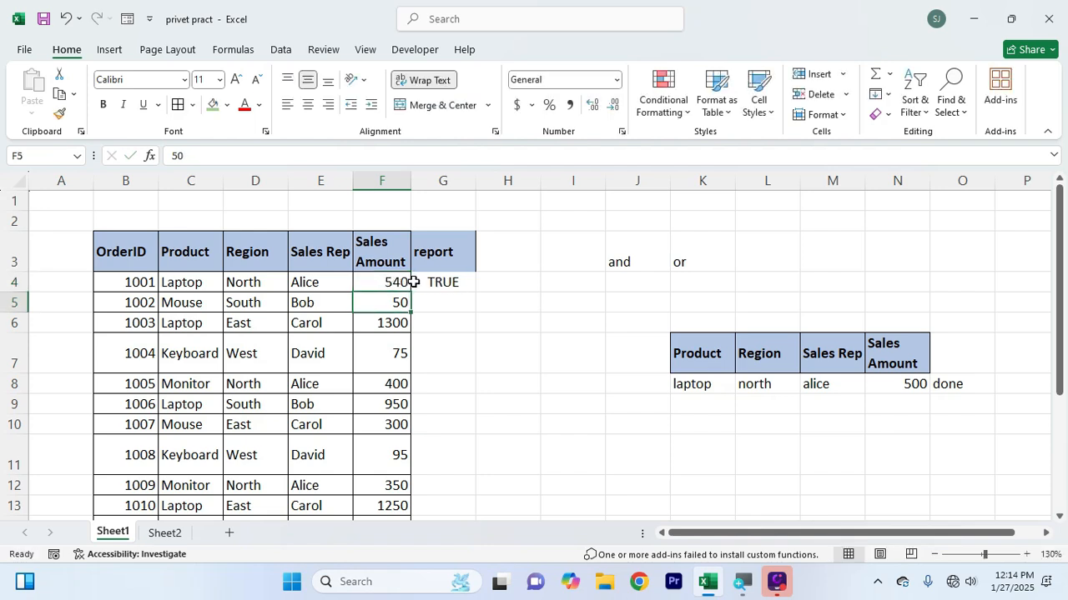
# Fill the AND formula from G4 down the report column to G18
pyautogui.doubleClick(411, 282)
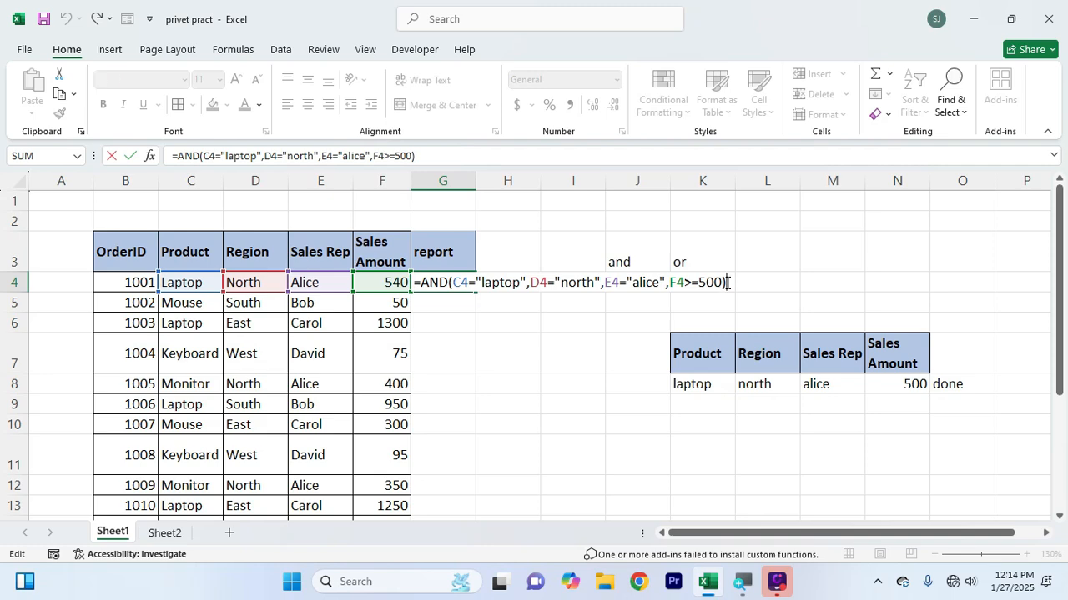
pyautogui.press('Return')
pyautogui.click(452, 284)
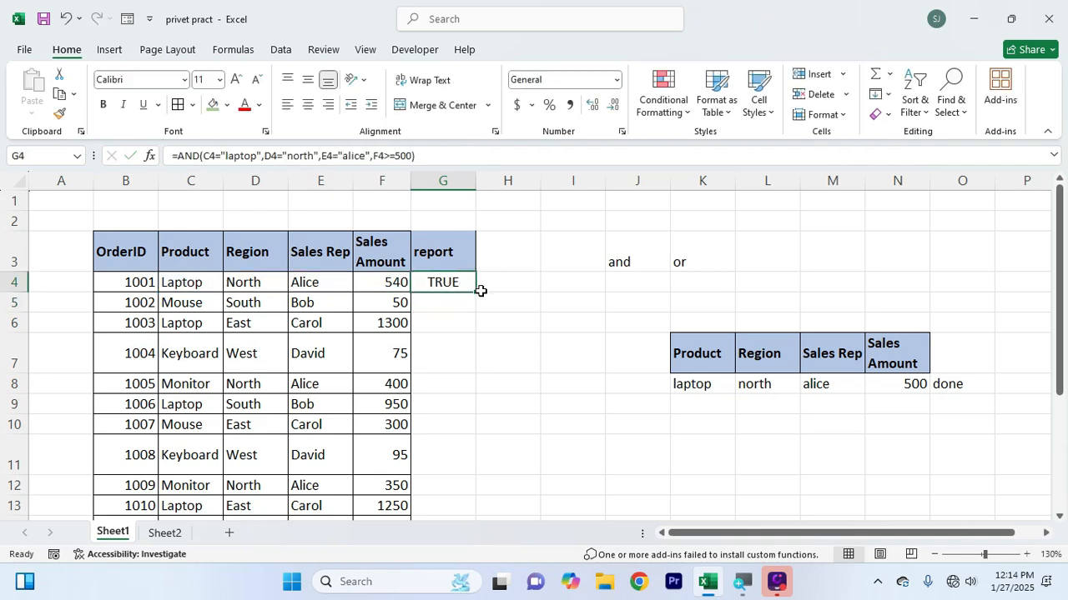
pyautogui.moveTo(480, 290); pyautogui.dragTo(453, 462)
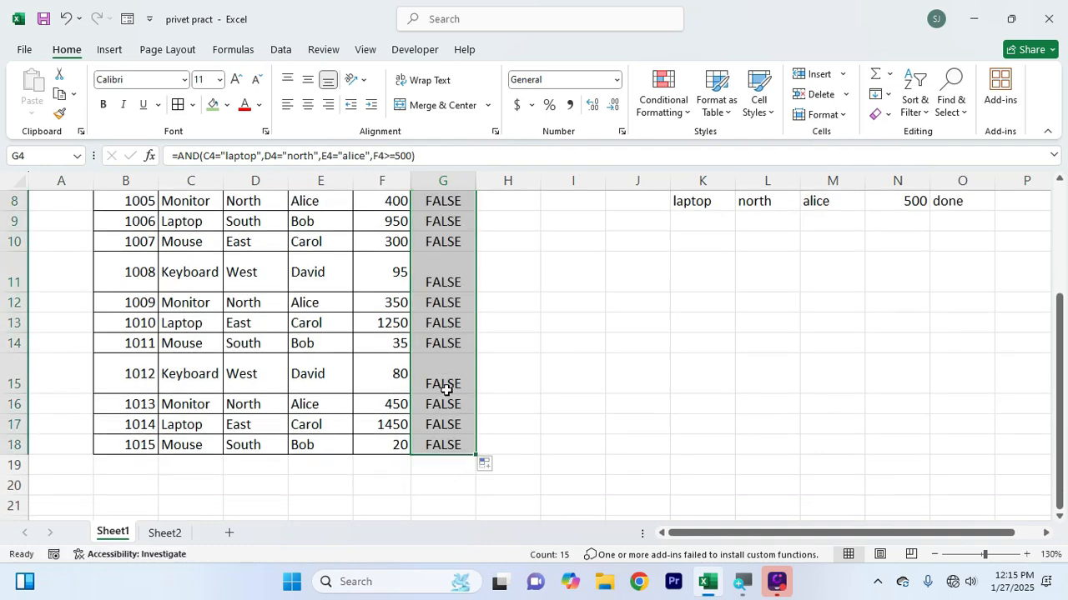
# Check the product, region, sales rep and sales amount in row 6 against the report formula in G6
pyautogui.scroll(3, 446, 392)
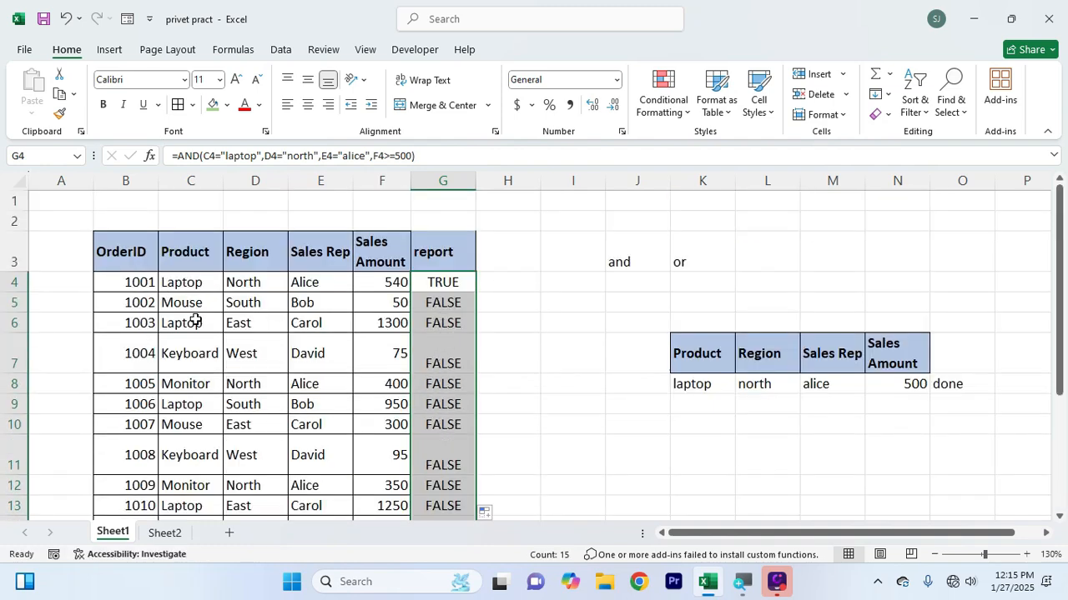
pyautogui.moveTo(196, 321); pyautogui.dragTo(396, 327)
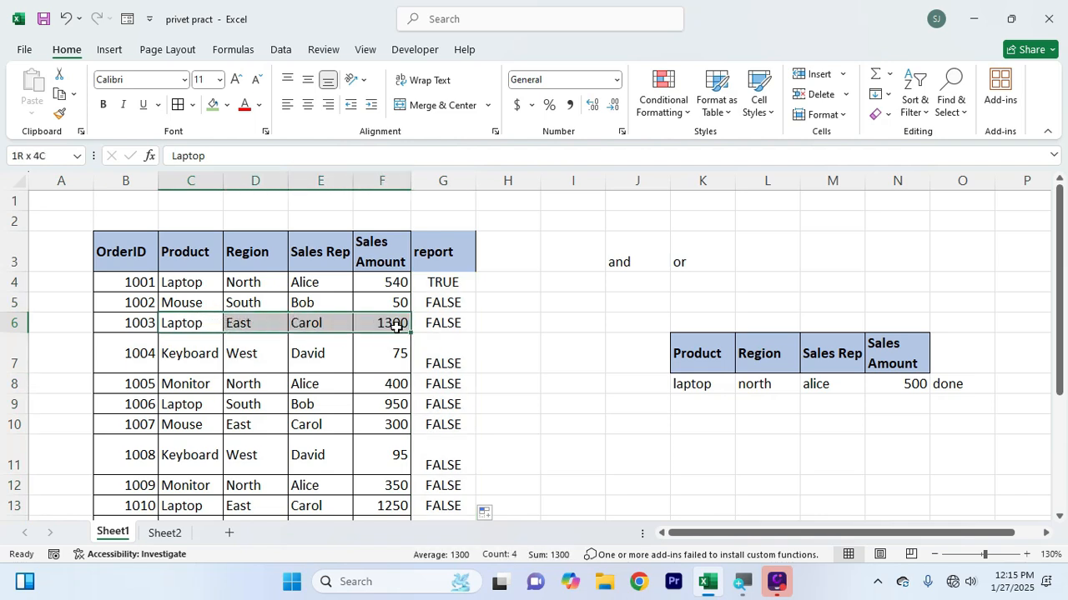
pyautogui.click(207, 328)
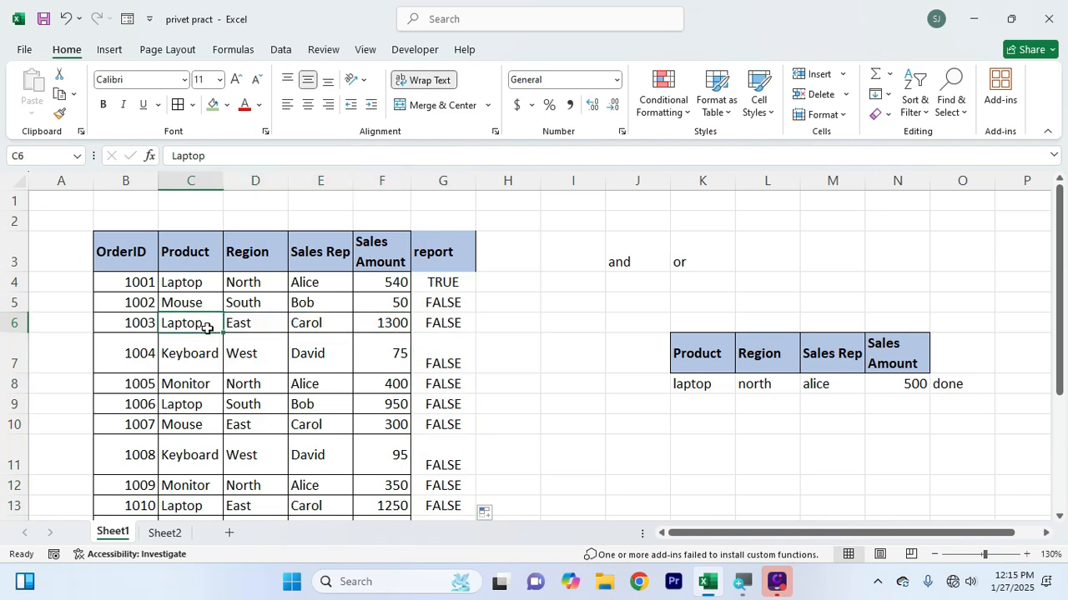
pyautogui.click(393, 325)
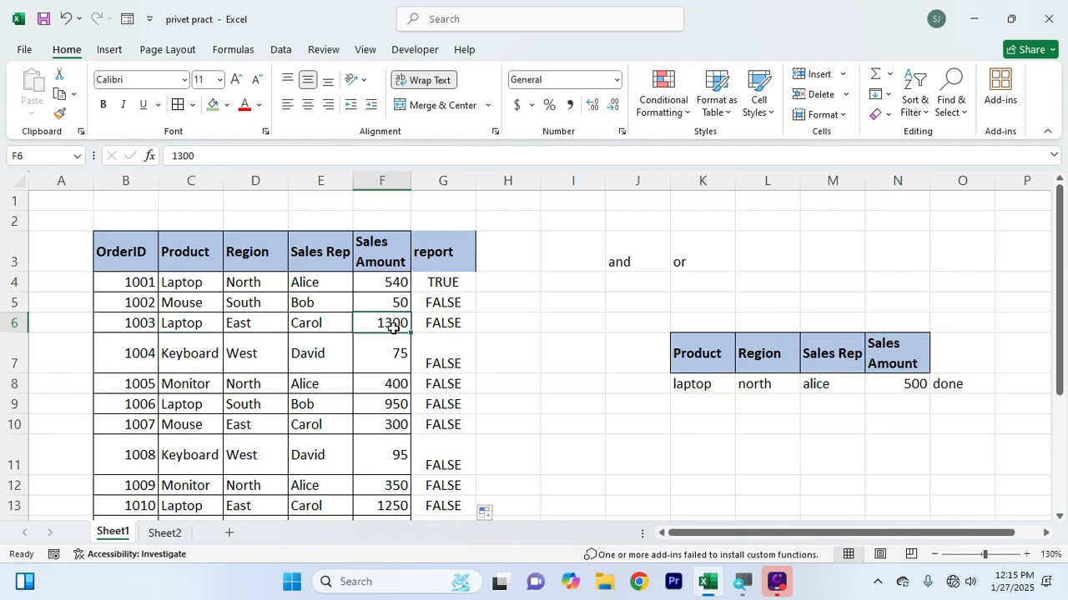
pyautogui.click(323, 322)
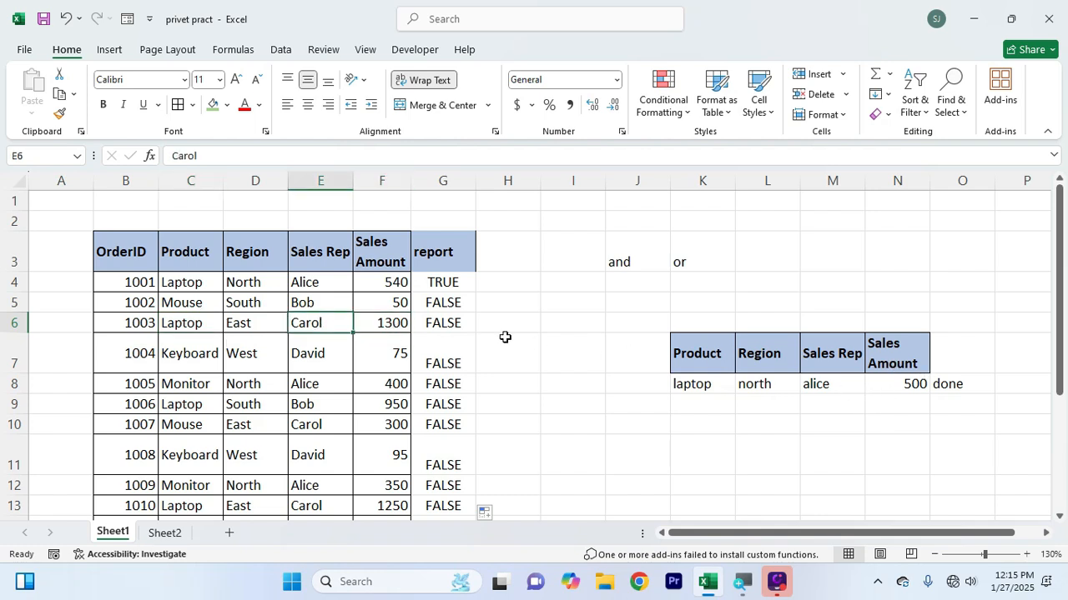
pyautogui.click(267, 323)
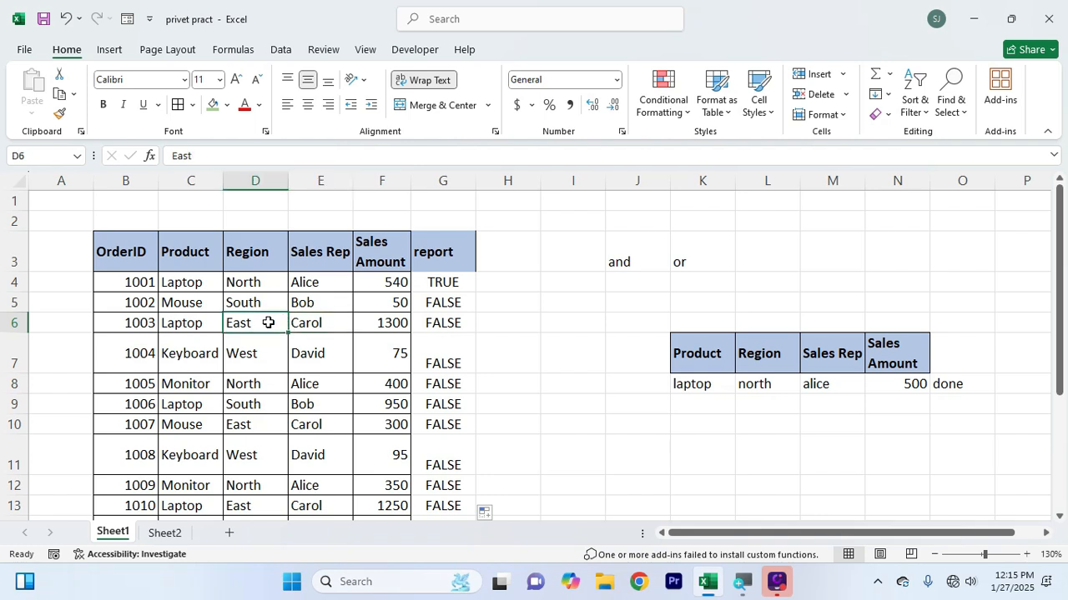
pyautogui.click(454, 323)
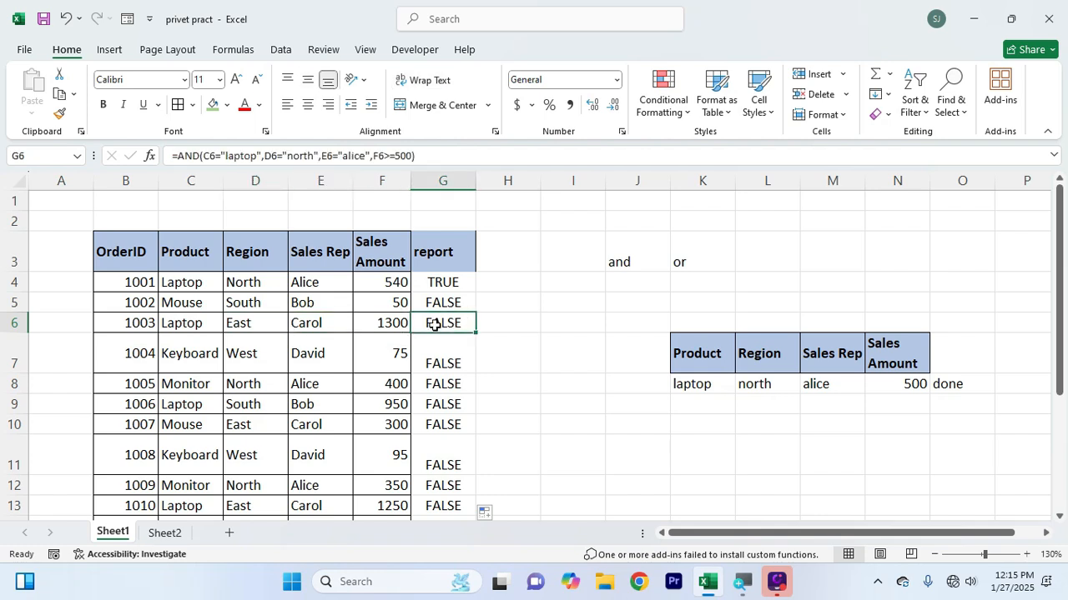
pyautogui.click(373, 323)
pyautogui.moveTo(267, 324); pyautogui.dragTo(321, 324)
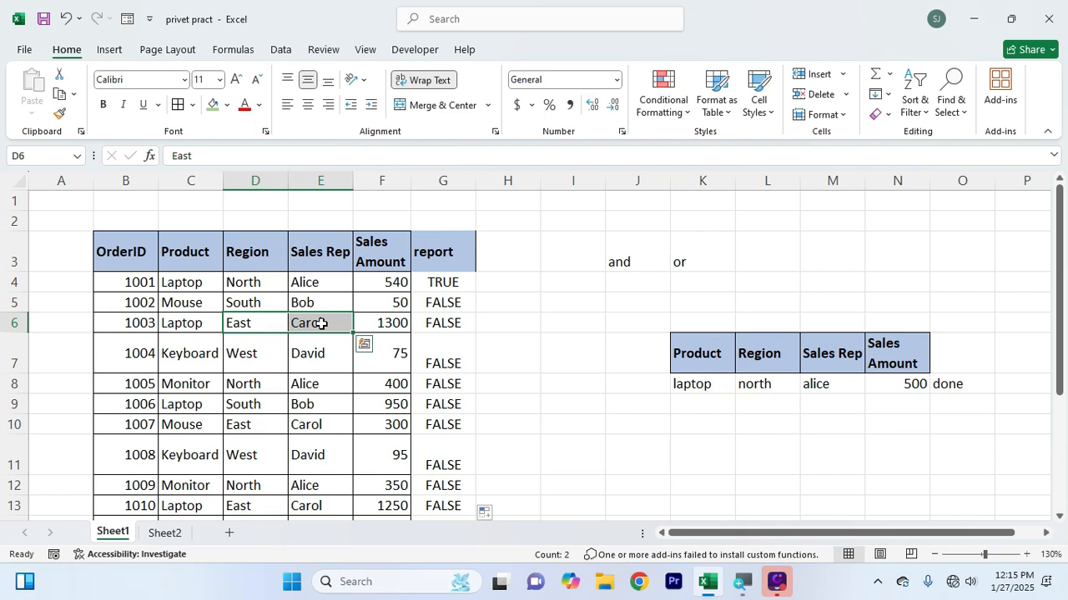
# Change the region in D6 to "north"
pyautogui.click(246, 321)
pyautogui.write('north')
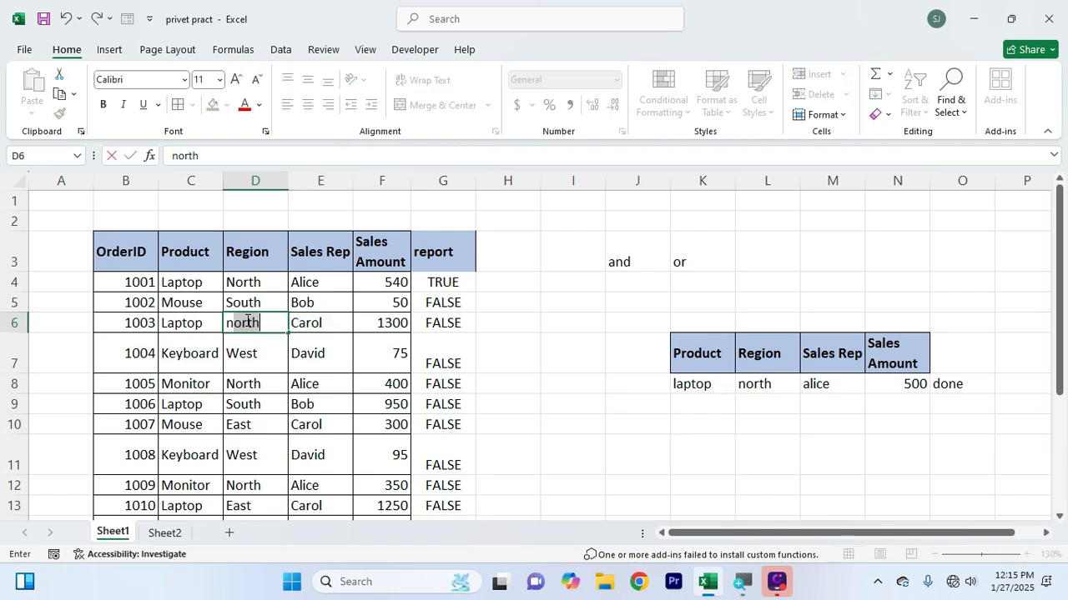
pyautogui.press('Return')
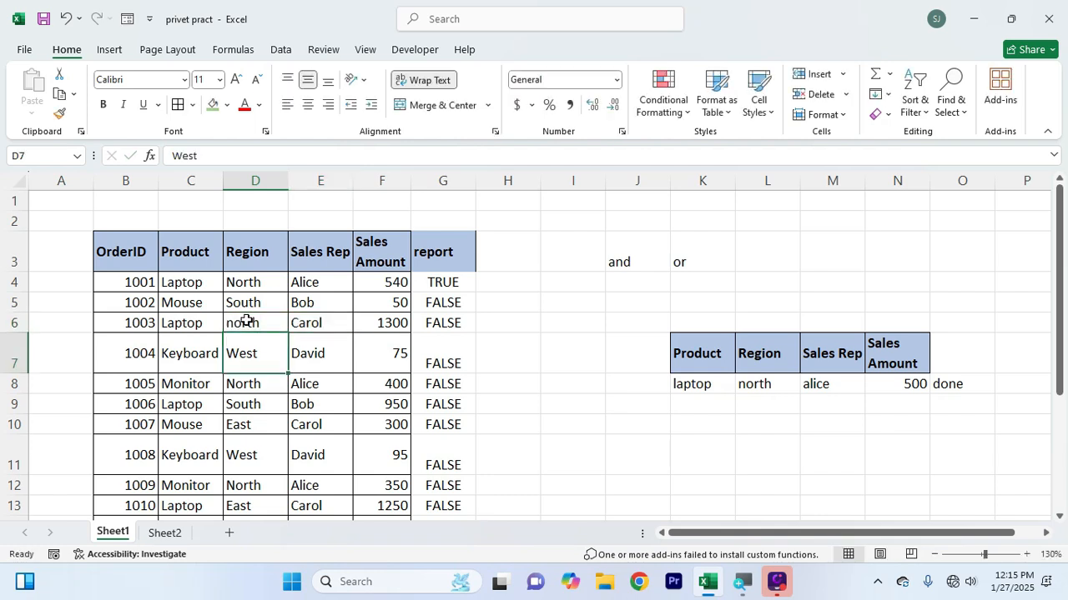
# Change the sales rep in E6 to match the sales rep criterion in M8
pyautogui.click(332, 323)
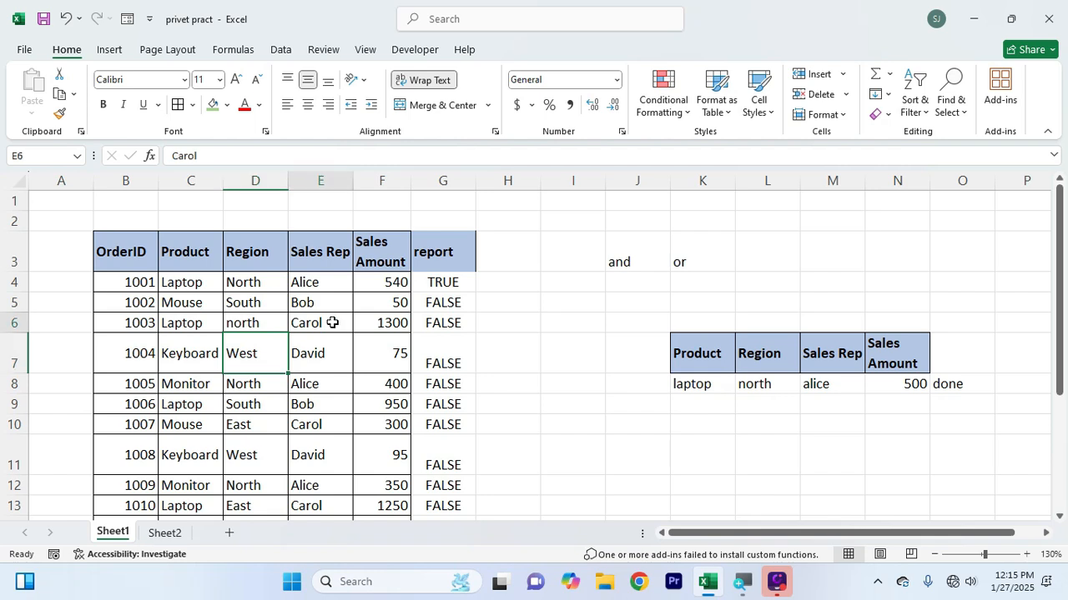
pyautogui.click(256, 325)
pyautogui.click(396, 326)
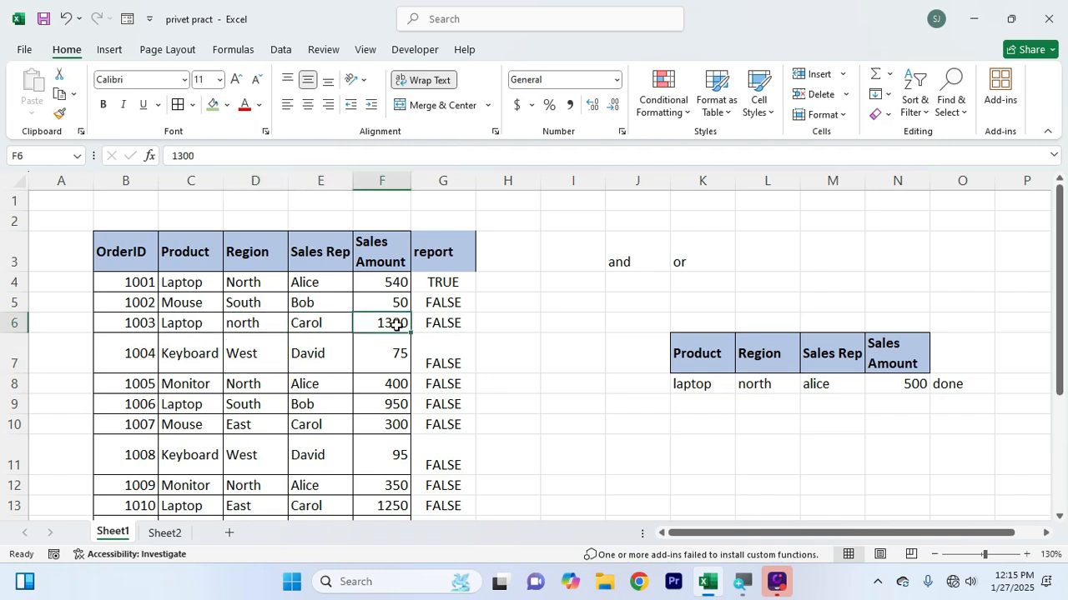
pyautogui.click(427, 321)
pyautogui.click(336, 323)
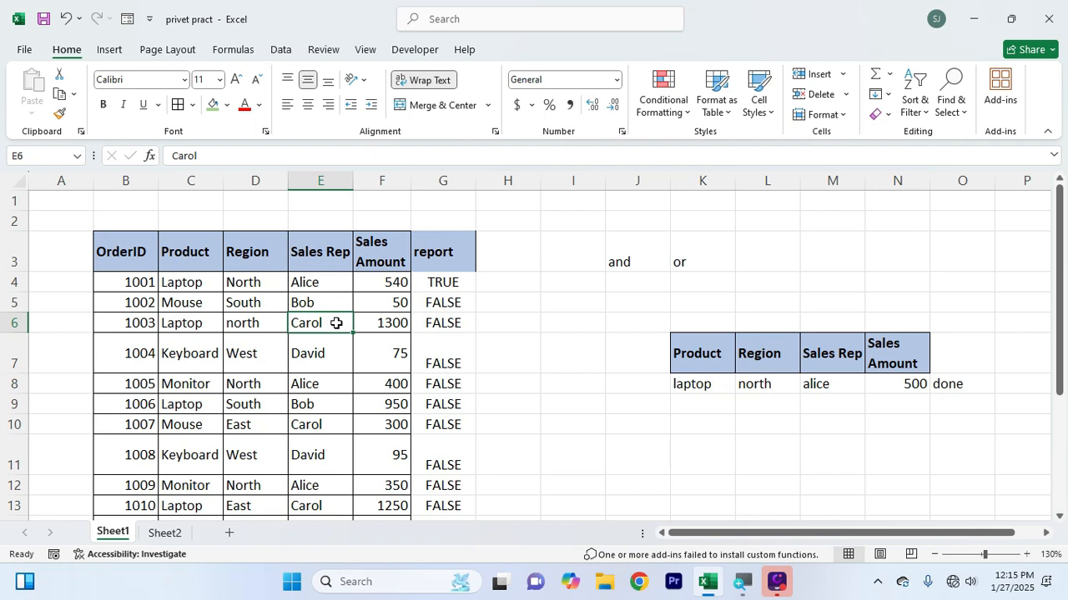
pyautogui.write('alice')
pyautogui.press('Return')
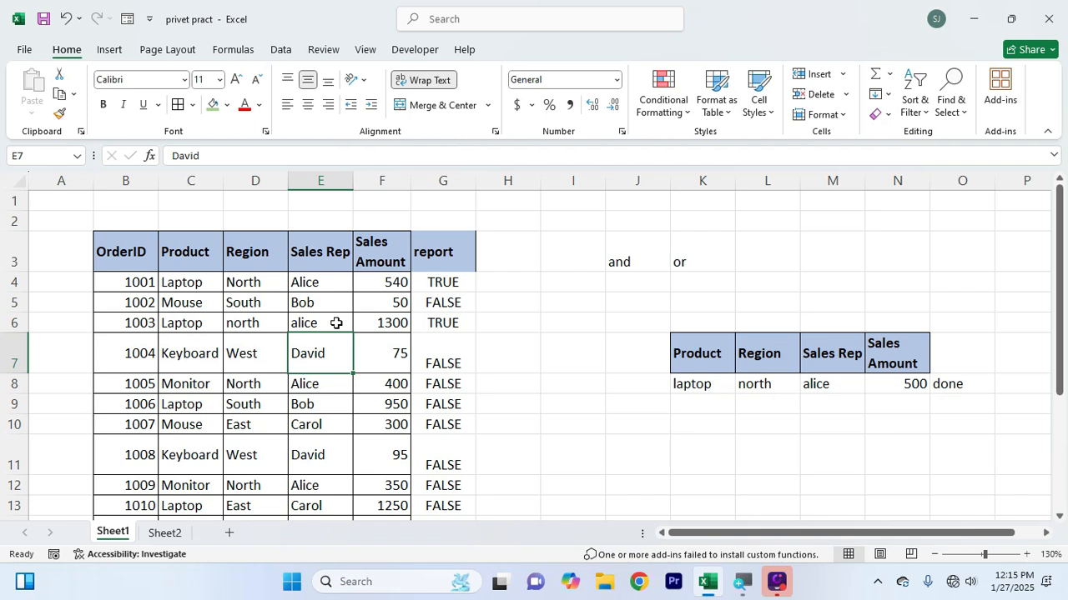
# Replace the AND function in the G4 report formula with OR, keeping all four conditions
pyautogui.click(448, 281)
pyautogui.doubleClick(449, 282)
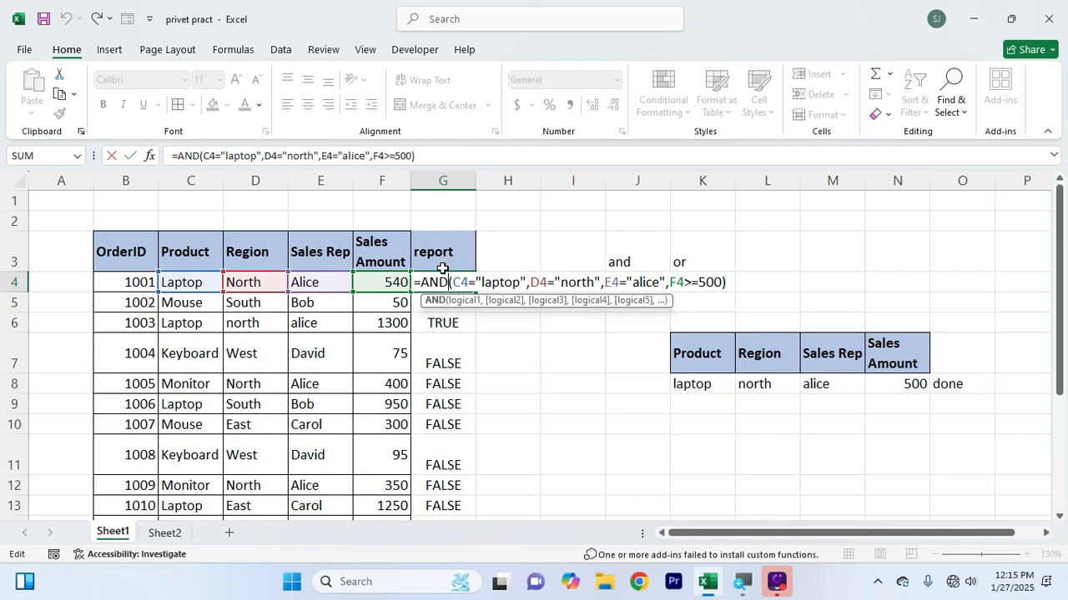
pyautogui.press('BackSpace')
pyautogui.press('BackSpace')
pyautogui.press('BackSpace')
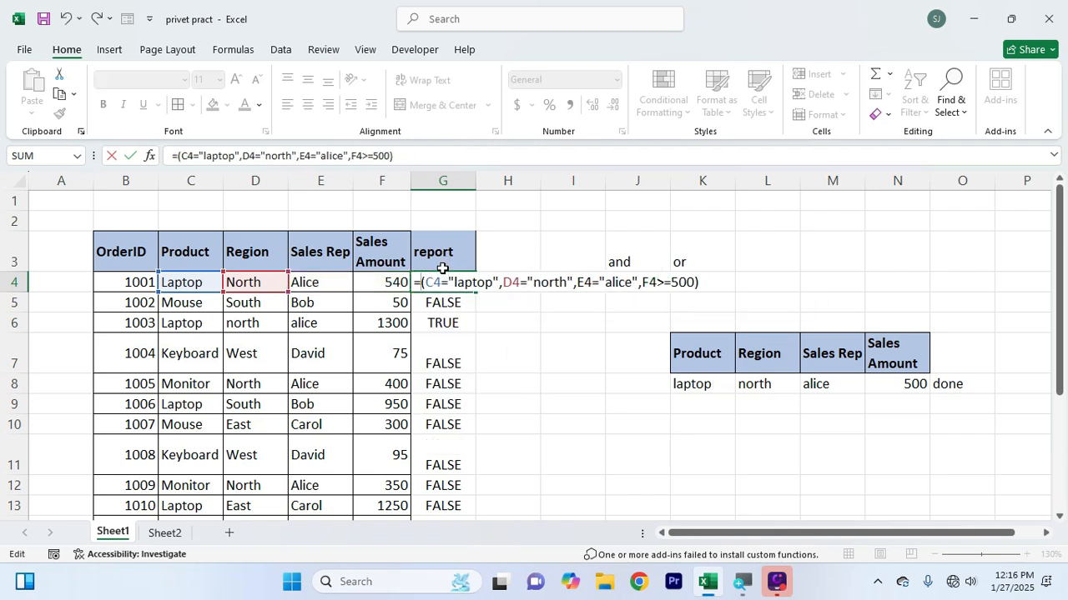
pyautogui.write('or')
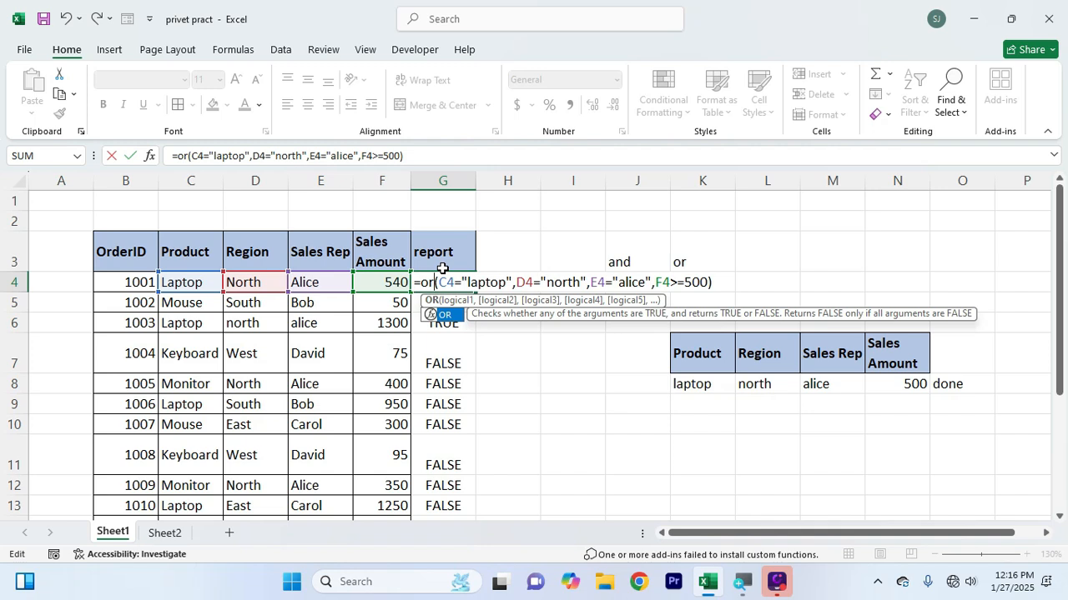
pyautogui.press('Return')
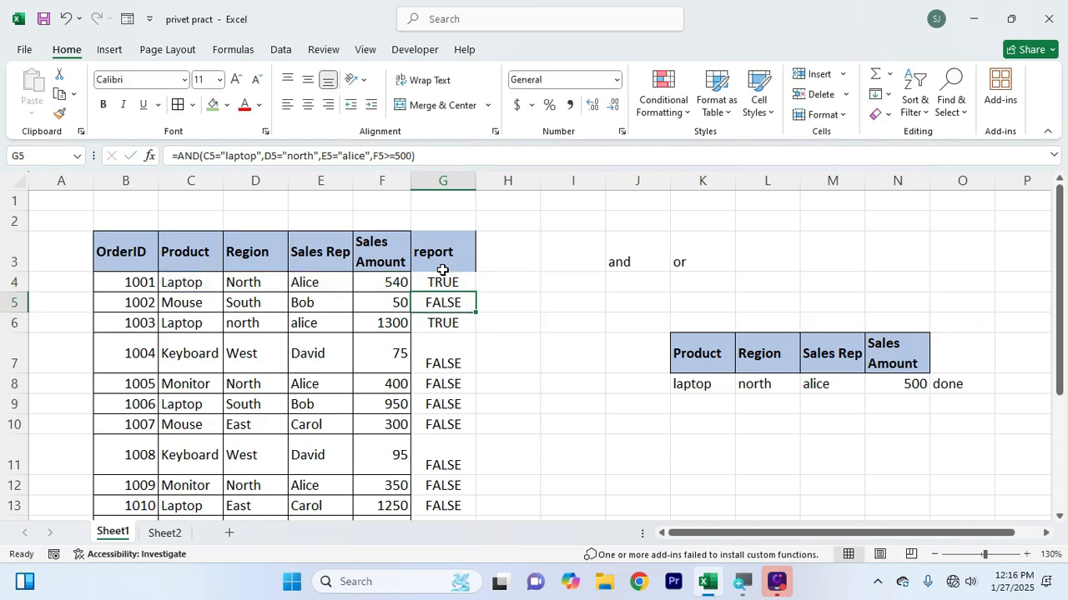
# Fill the OR formula from G4 down the report column to G18
pyautogui.click(442, 271)
pyautogui.click(459, 282)
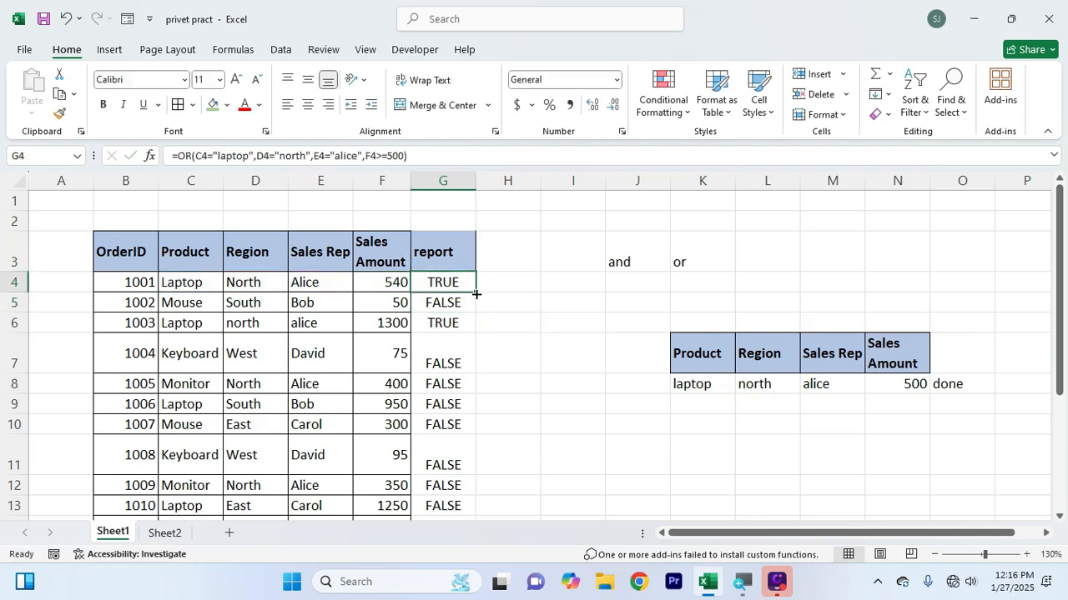
pyautogui.moveTo(476, 294)
pyautogui.mouseDown()
pyautogui.moveTo(471, 510)
pyautogui.moveTo(453, 515)
pyautogui.moveTo(452, 505)
pyautogui.mouseUp()
pyautogui.scroll(2, 553, 362)
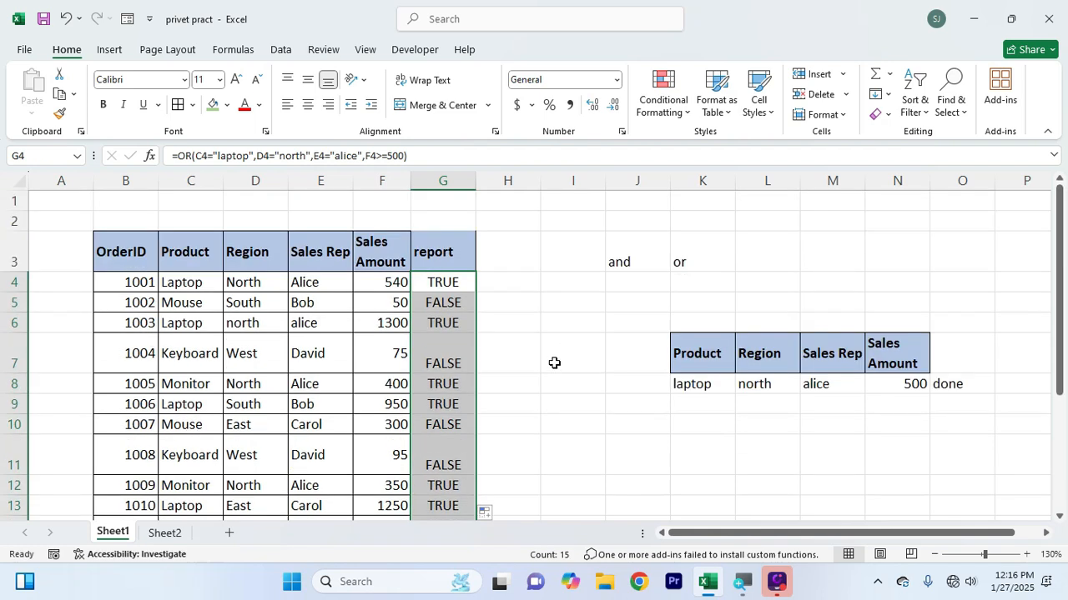
# Check the four OR conditions in G4 against the product, region, sales rep and sales amount in row 4
pyautogui.doubleClick(450, 281)
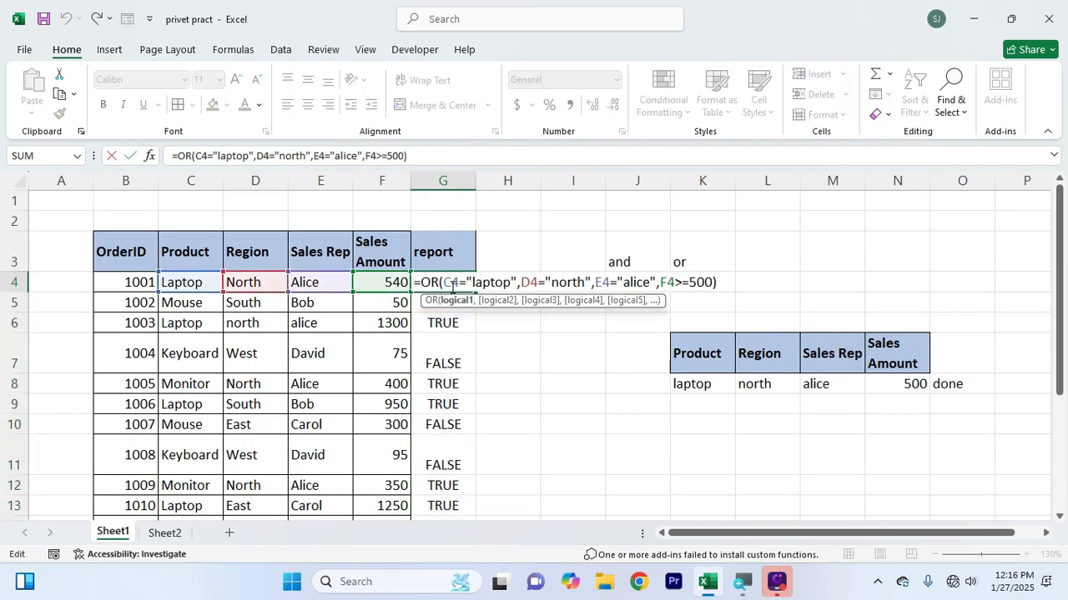
pyautogui.moveTo(446, 282); pyautogui.dragTo(710, 289)
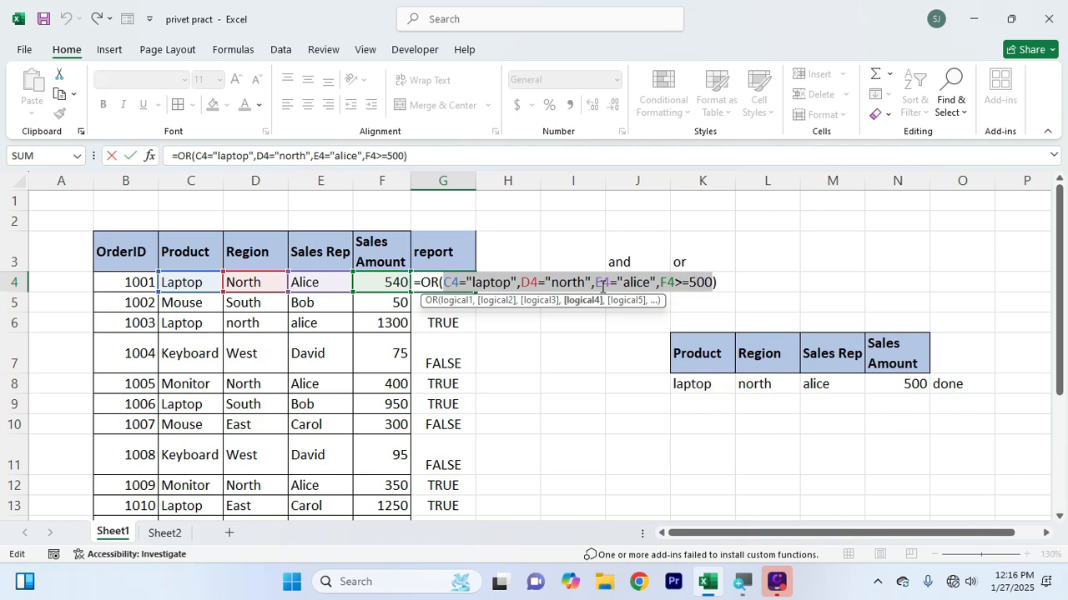
pyautogui.press('Return')
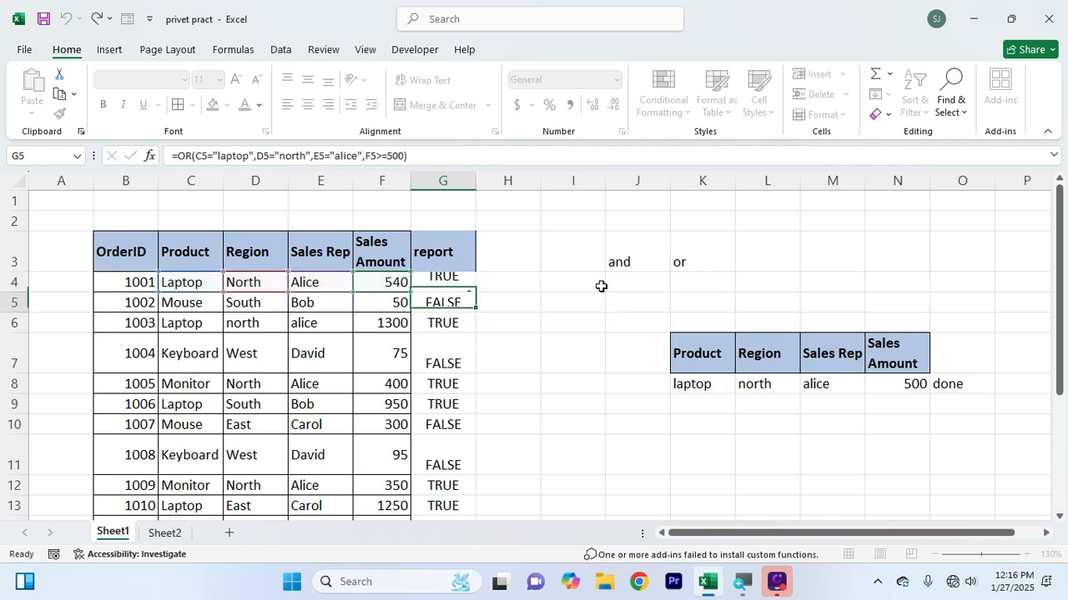
pyautogui.click(377, 285)
pyautogui.moveTo(377, 285); pyautogui.dragTo(191, 286)
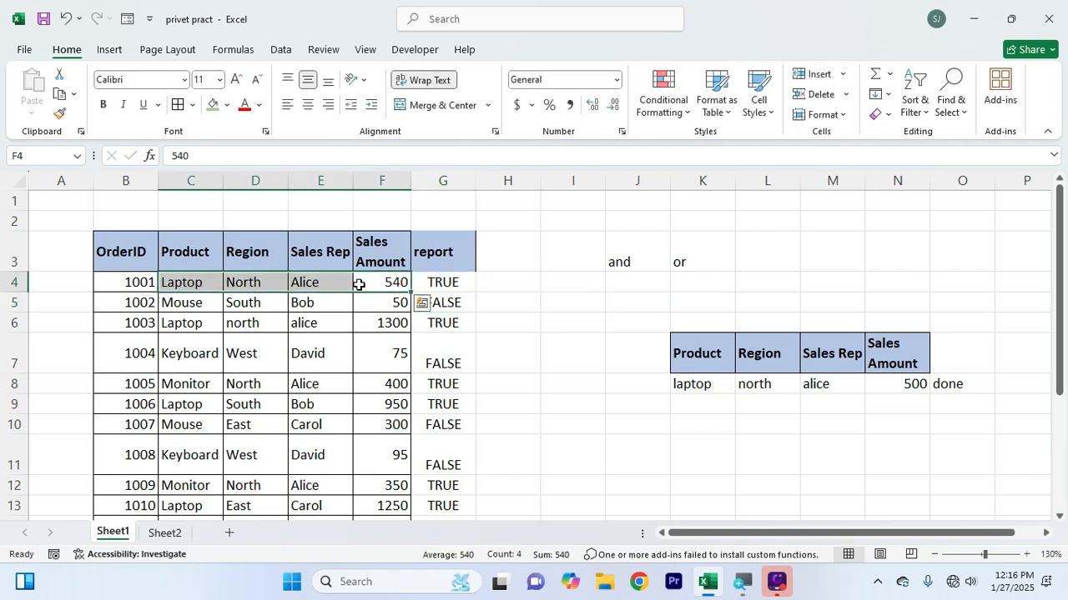
pyautogui.click(207, 282)
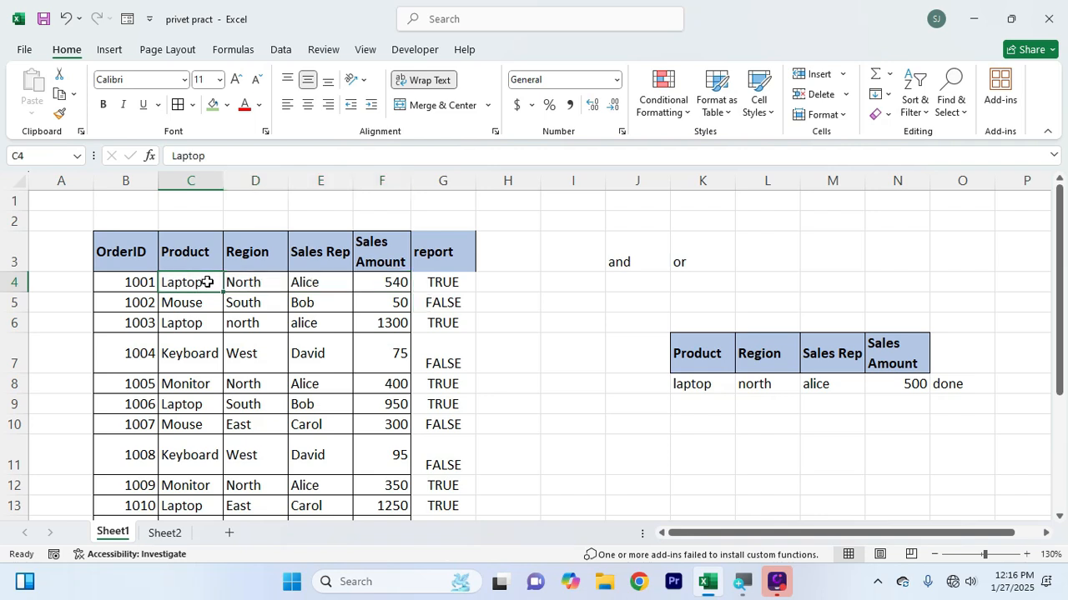
# Change the region in D4 to "east"
pyautogui.click(263, 284)
pyautogui.write('east')
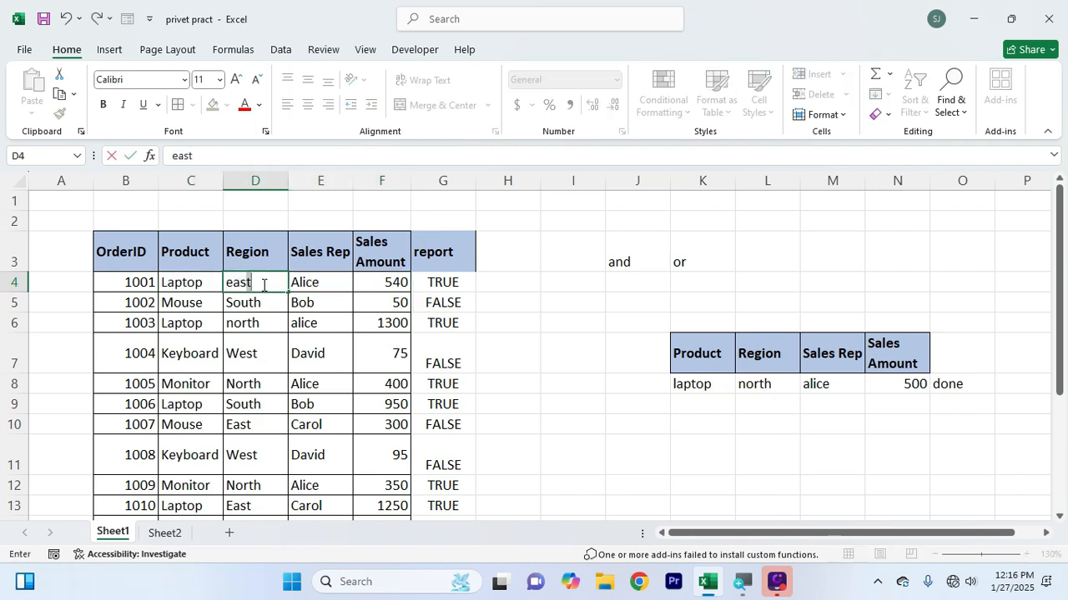
pyautogui.press('Return')
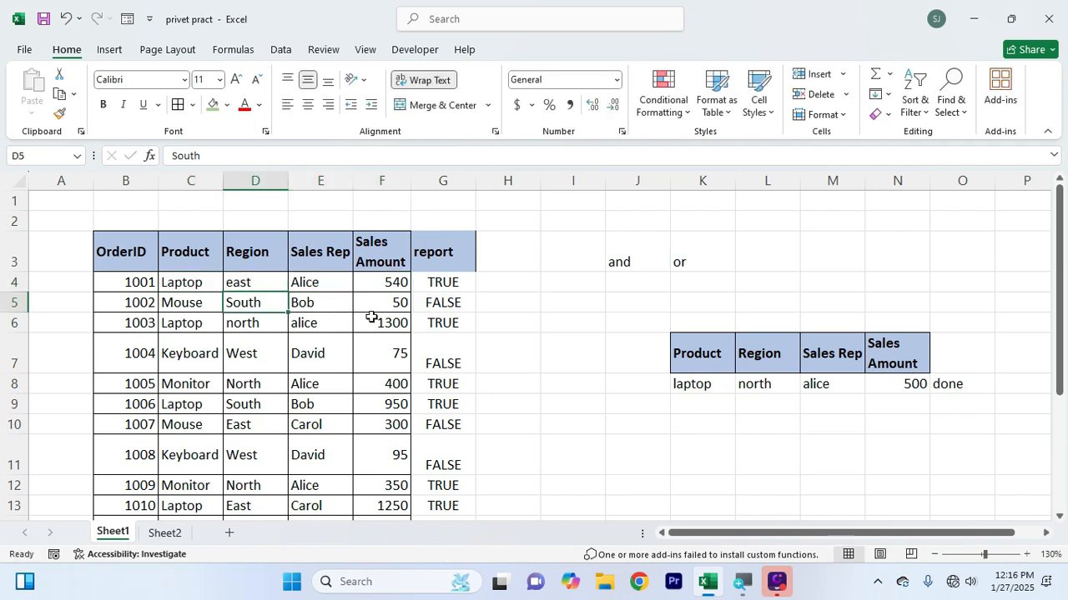
# Highlight the report cell G4 with a green fill
pyautogui.click(429, 286)
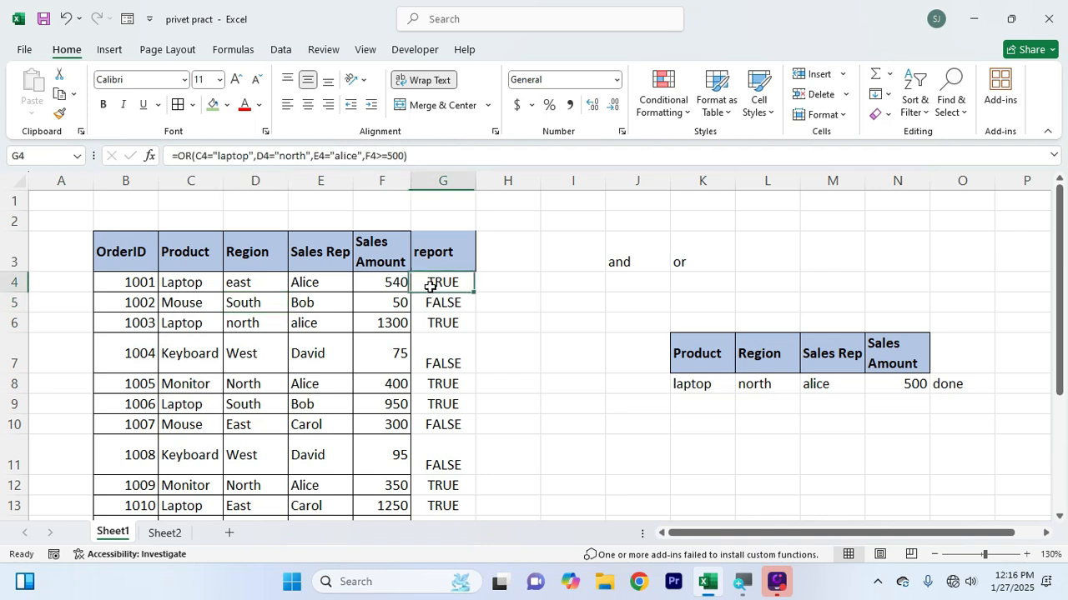
pyautogui.click(213, 105)
pyautogui.click(405, 360)
# Change the sales rep in E4 to the one named in E10 and set the sales amount in F4 to 50
pyautogui.click(184, 285)
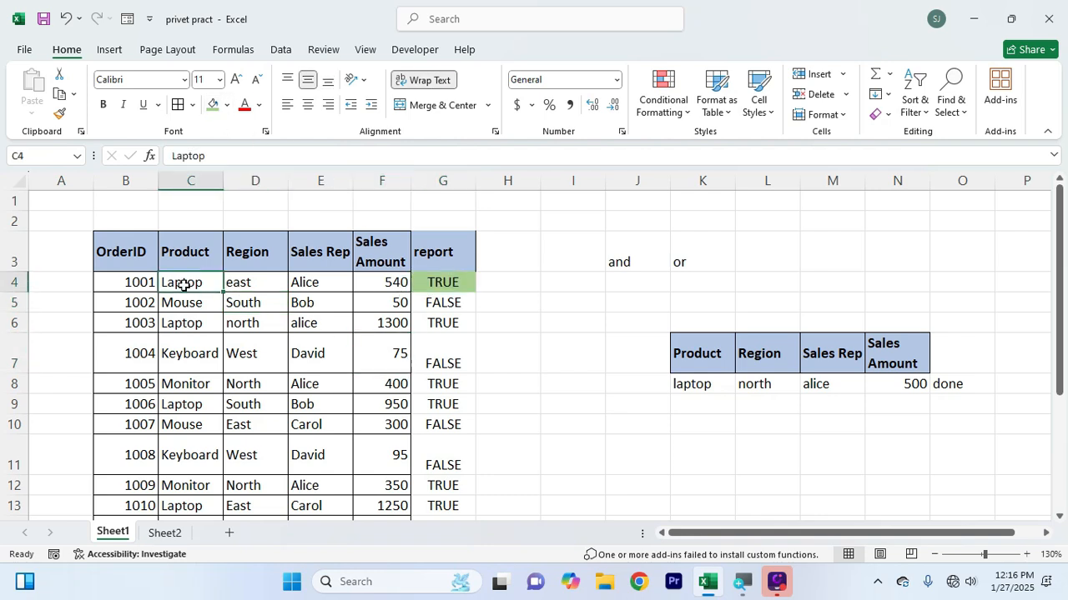
pyautogui.click(323, 287)
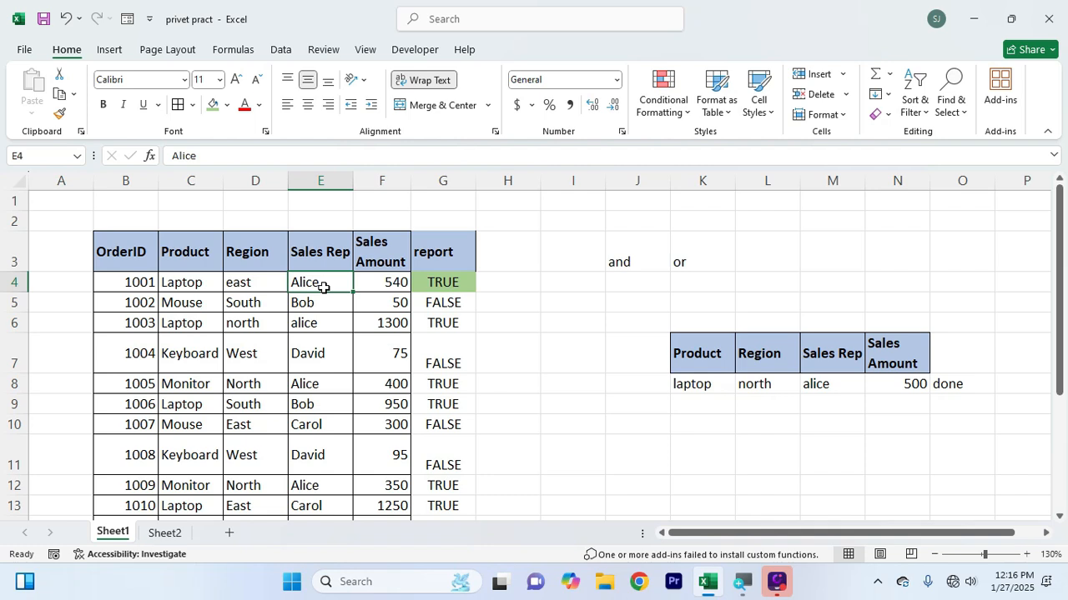
pyautogui.write('carol')
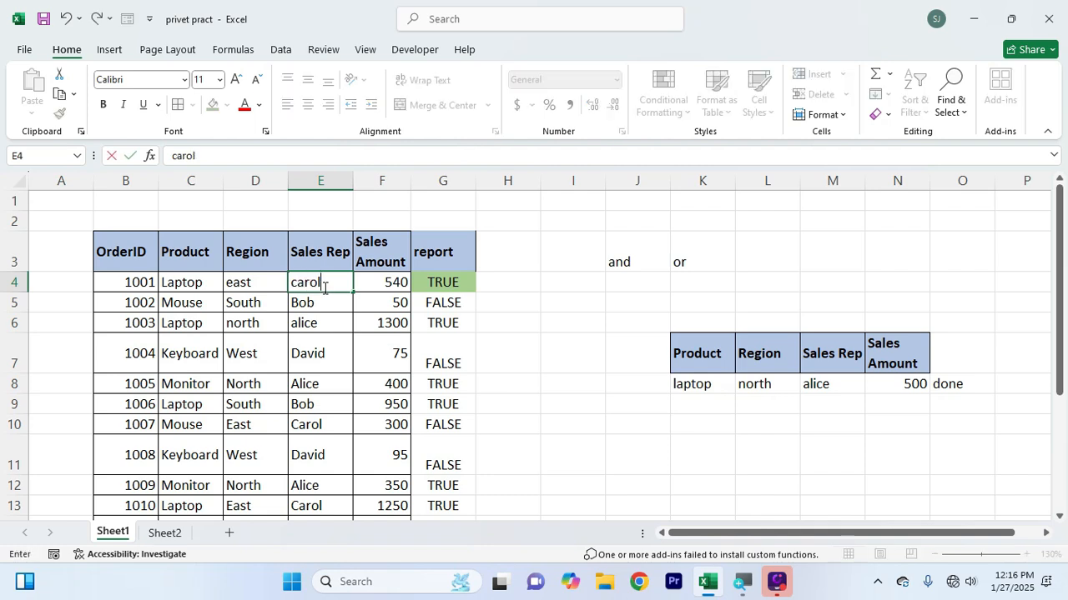
pyautogui.press('Tab')
pyautogui.write('50')
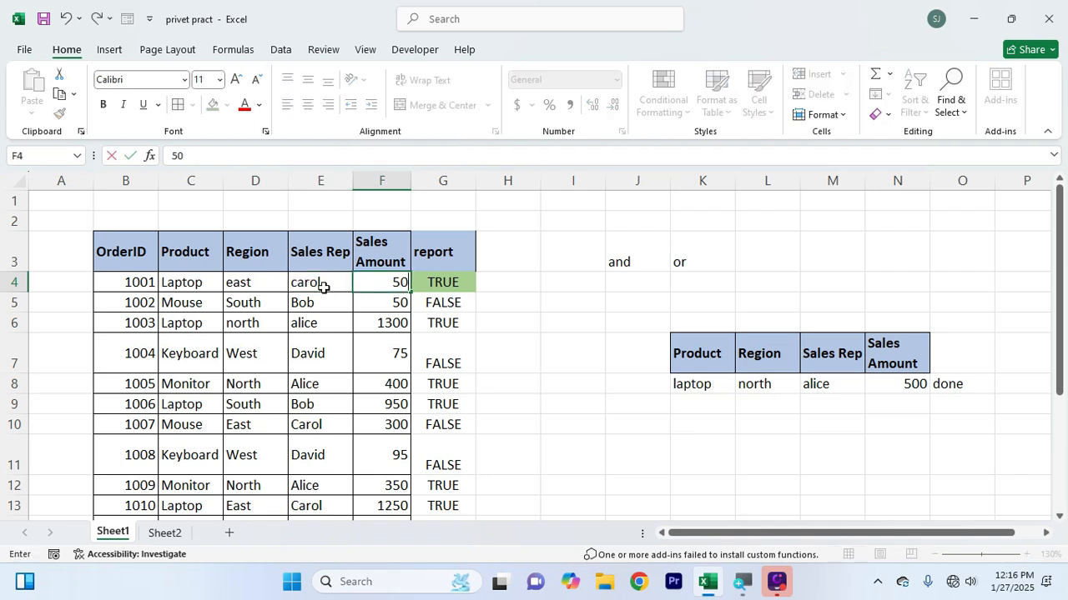
pyautogui.press('Return')
# Review the OR formula in G4 against the changed values in row 4
pyautogui.doubleClick(437, 282)
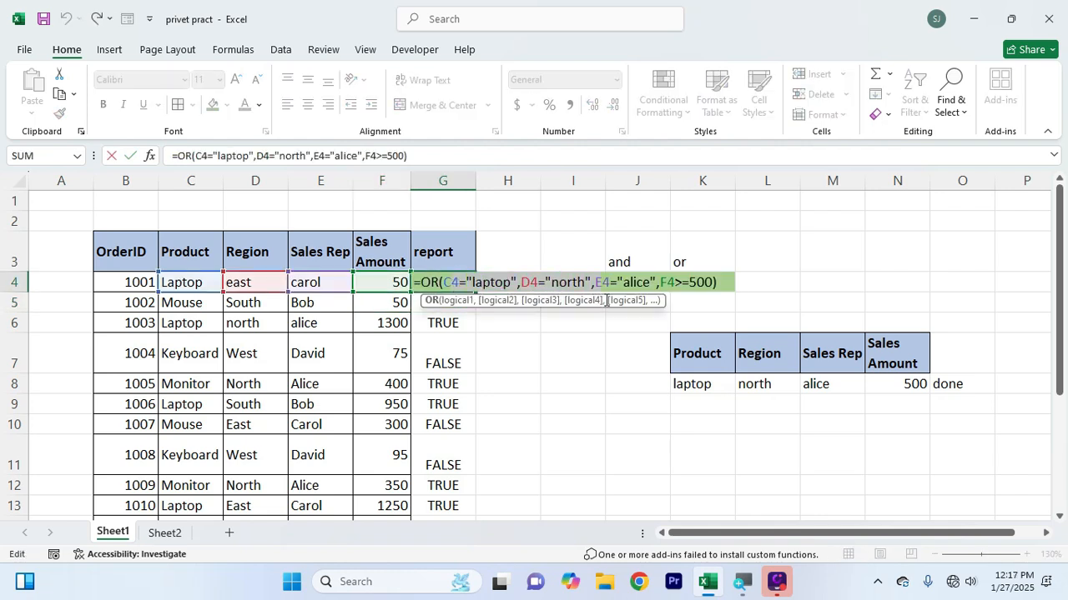
pyautogui.click(705, 284)
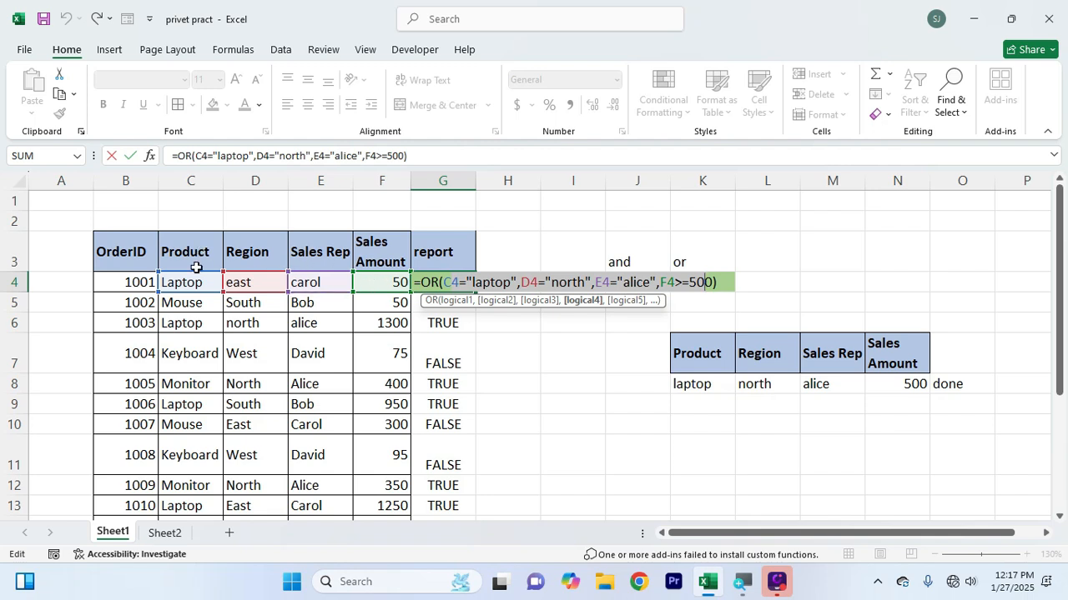
pyautogui.press('Return')
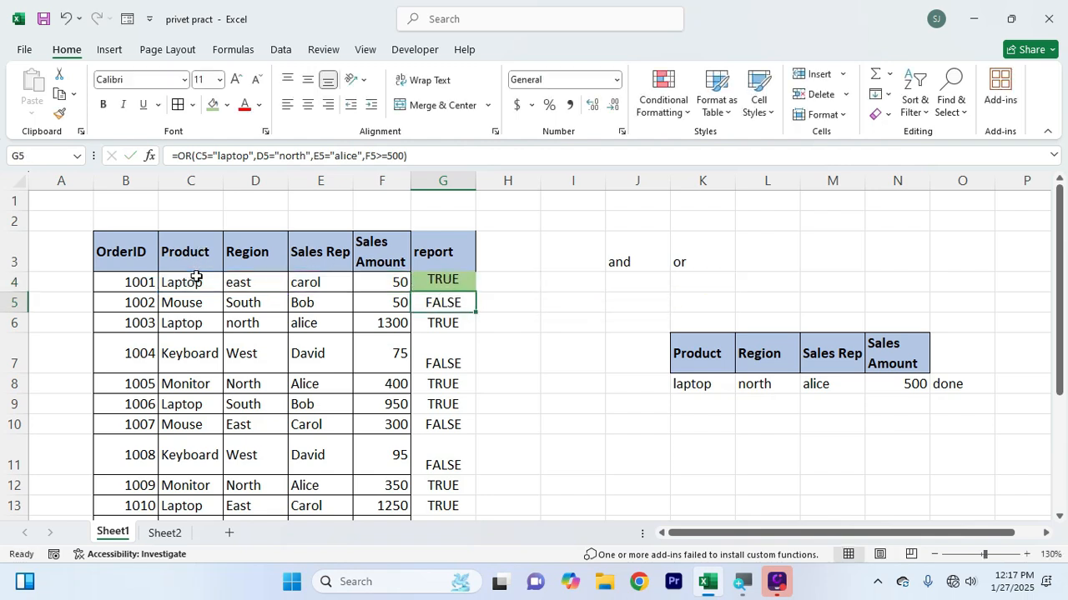
# Replace the OR function in the G4 report formula with AND, keeping the same four conditions
pyautogui.click(418, 282)
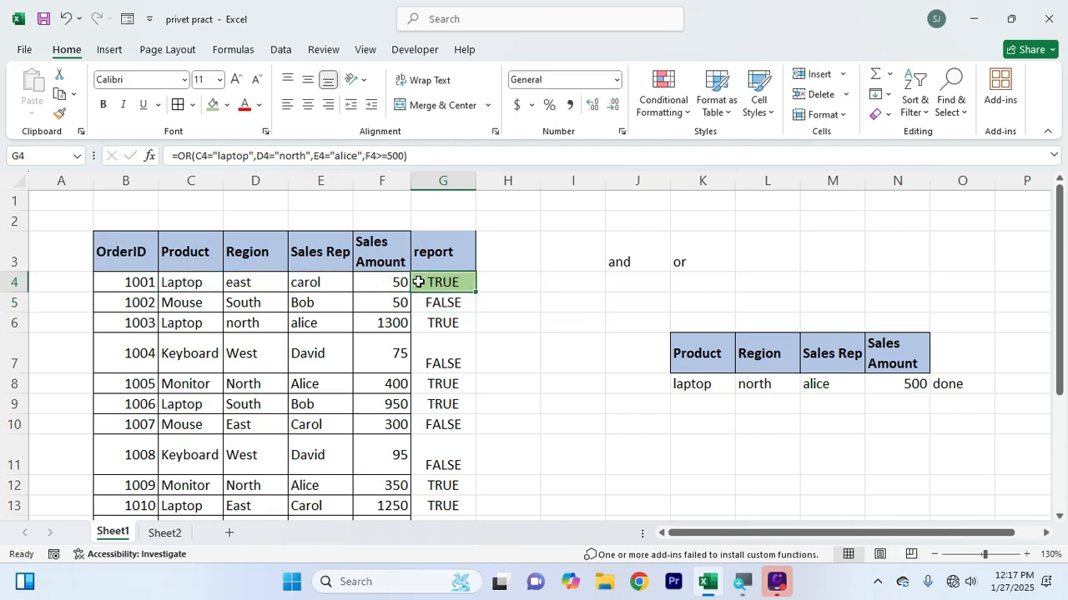
pyautogui.doubleClick(419, 282)
pyautogui.press('Delete')
pyautogui.press('Delete')
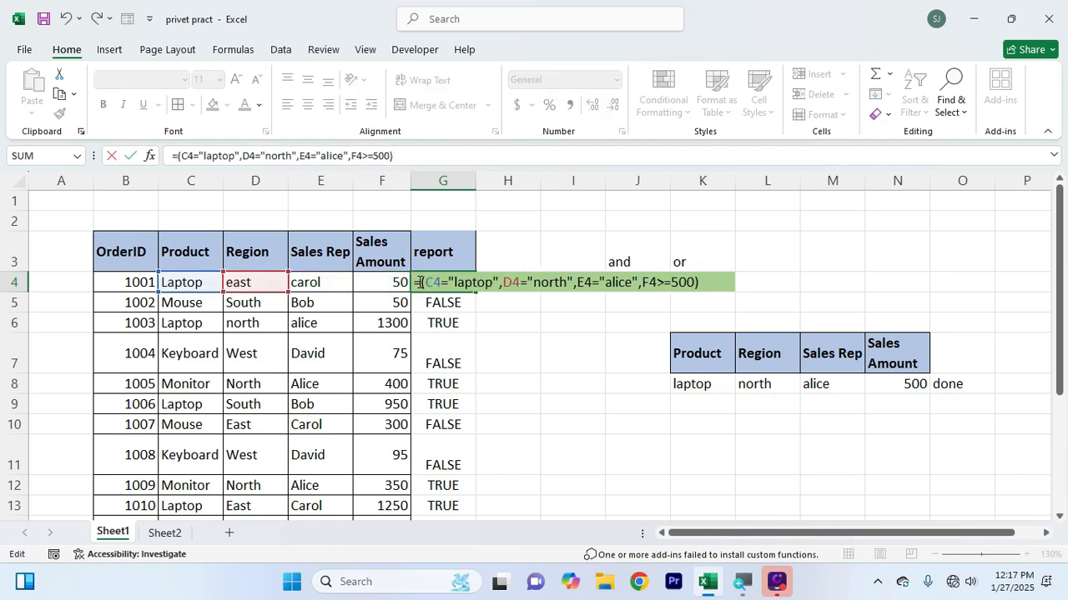
pyautogui.write('an')
pyautogui.write('d')
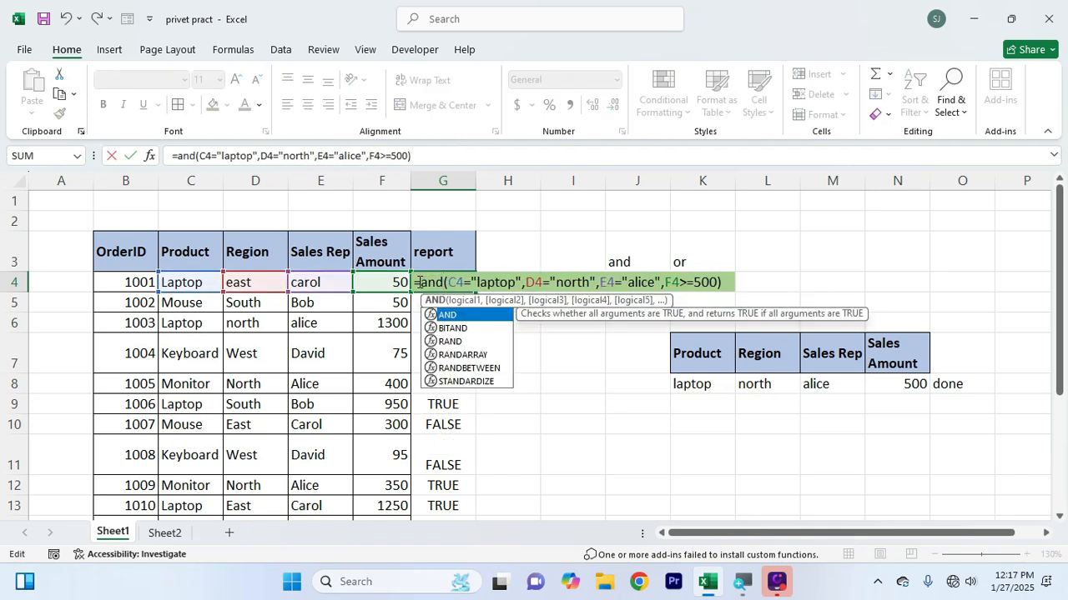
pyautogui.press('Return')
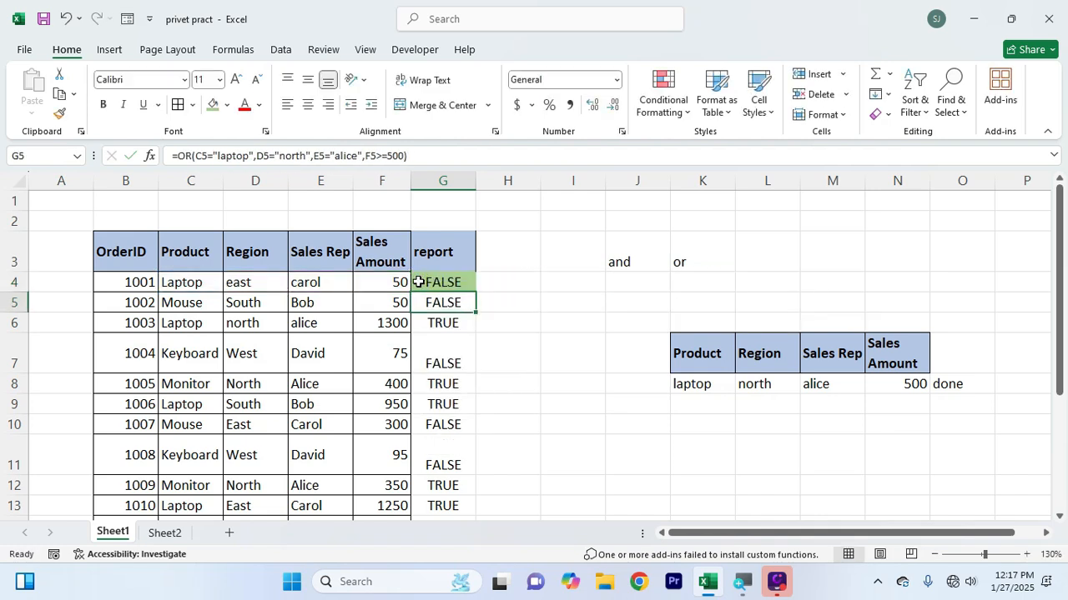